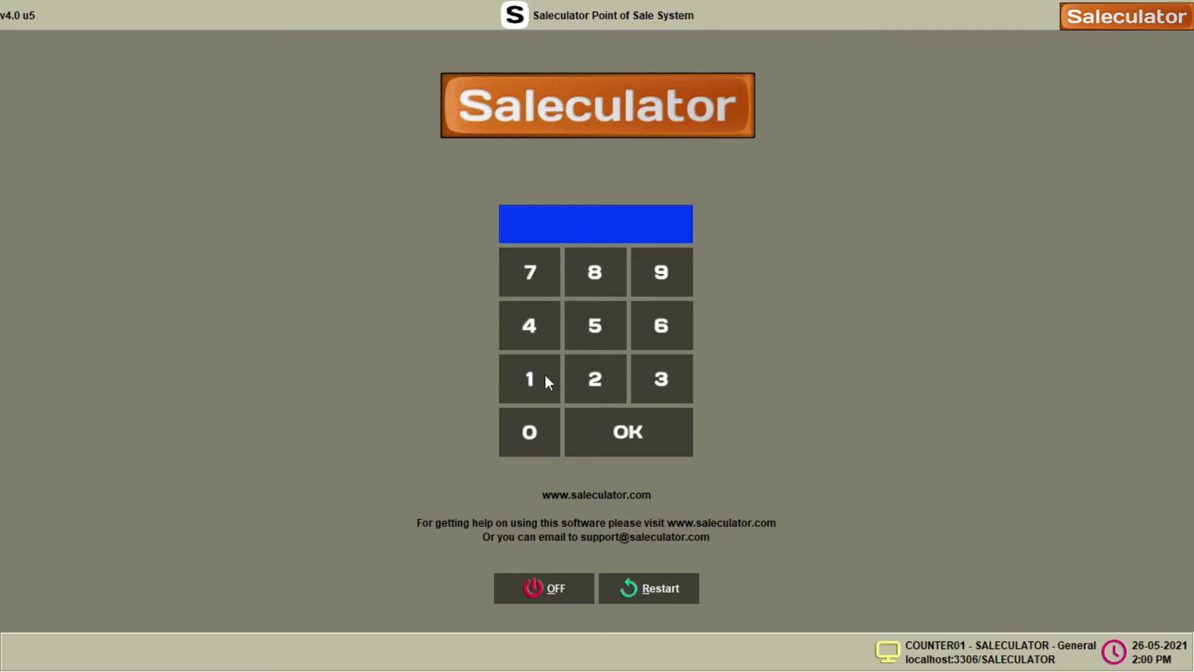
{"action": "left_click", "coordinate": [632, 438]}
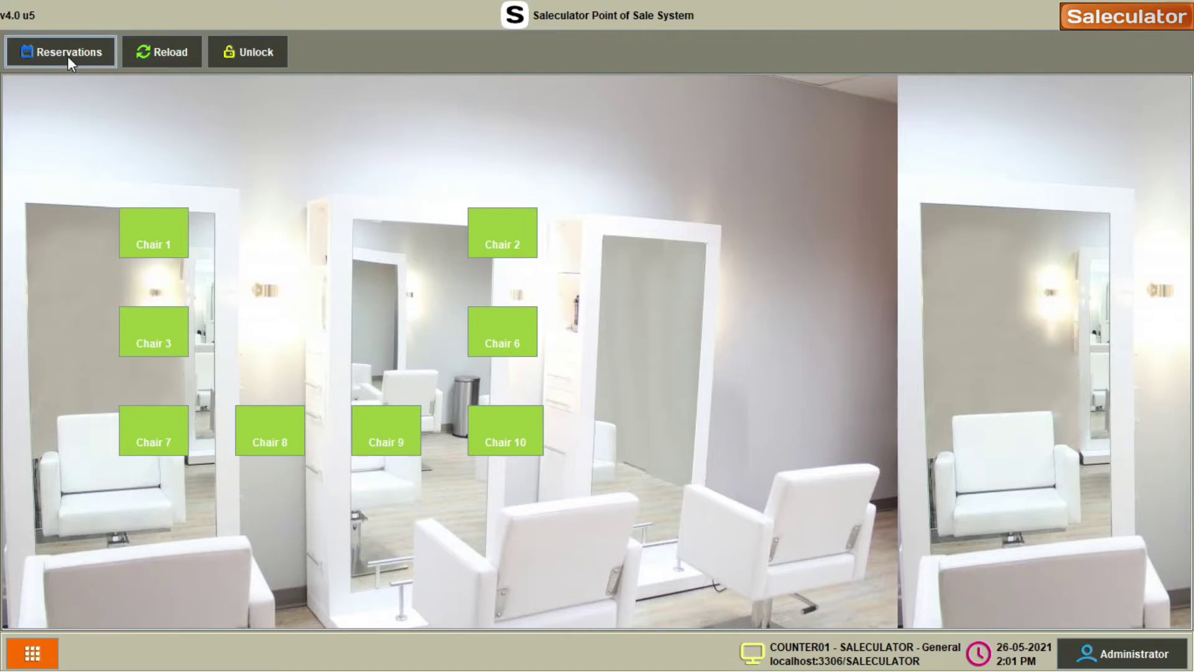
Open Reservations and set the booking time to 9:00 AM on 26 May 2021
{"action": "left_click", "coordinate": [68, 57]}
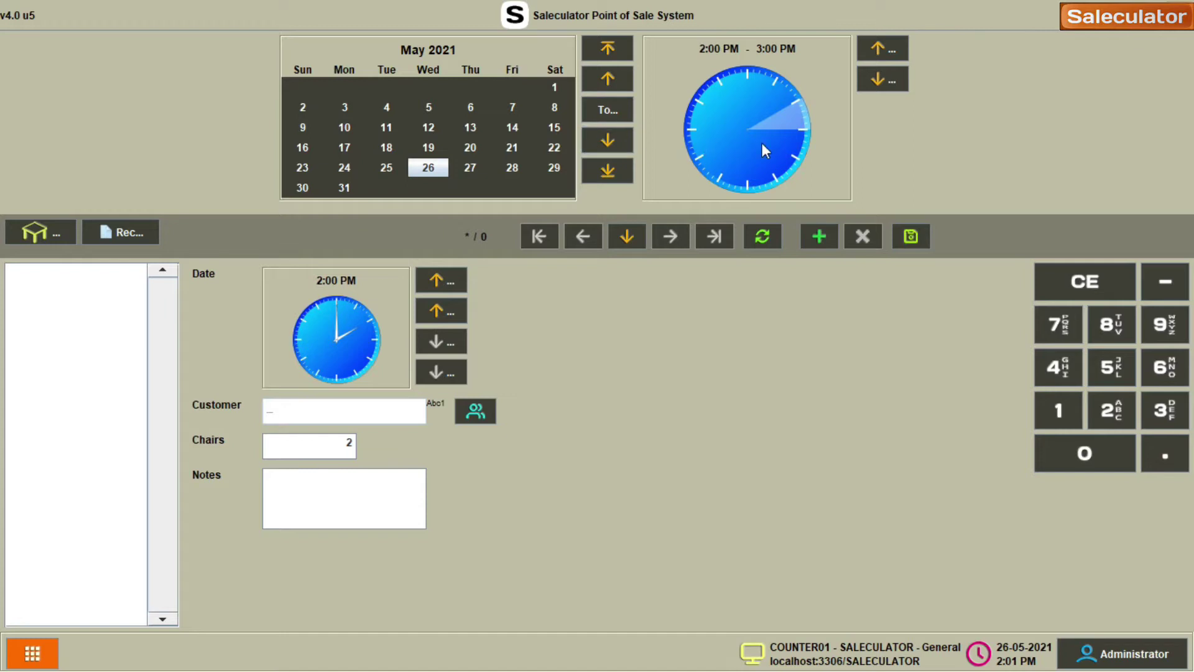
{"action": "left_click_drag", "start_coordinate": [769, 63], "coordinate": [59, 275]}
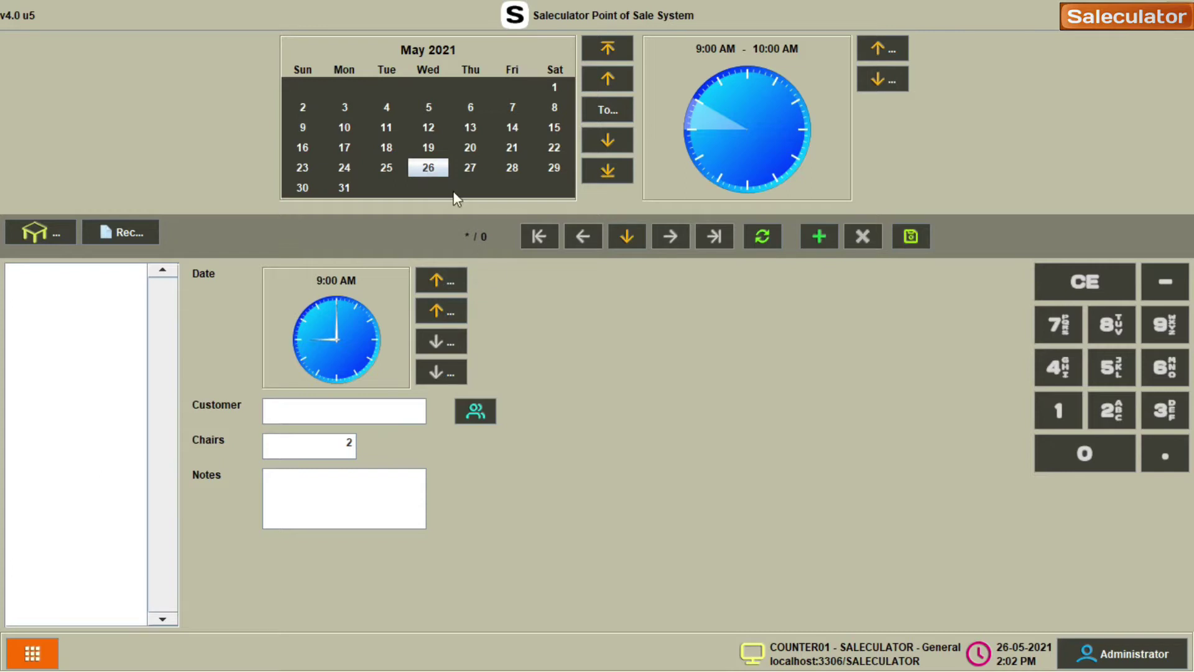
Move the 2-chair booking to Thursday 27 May 2021 at 10:15 AM
{"action": "left_click", "coordinate": [461, 167]}
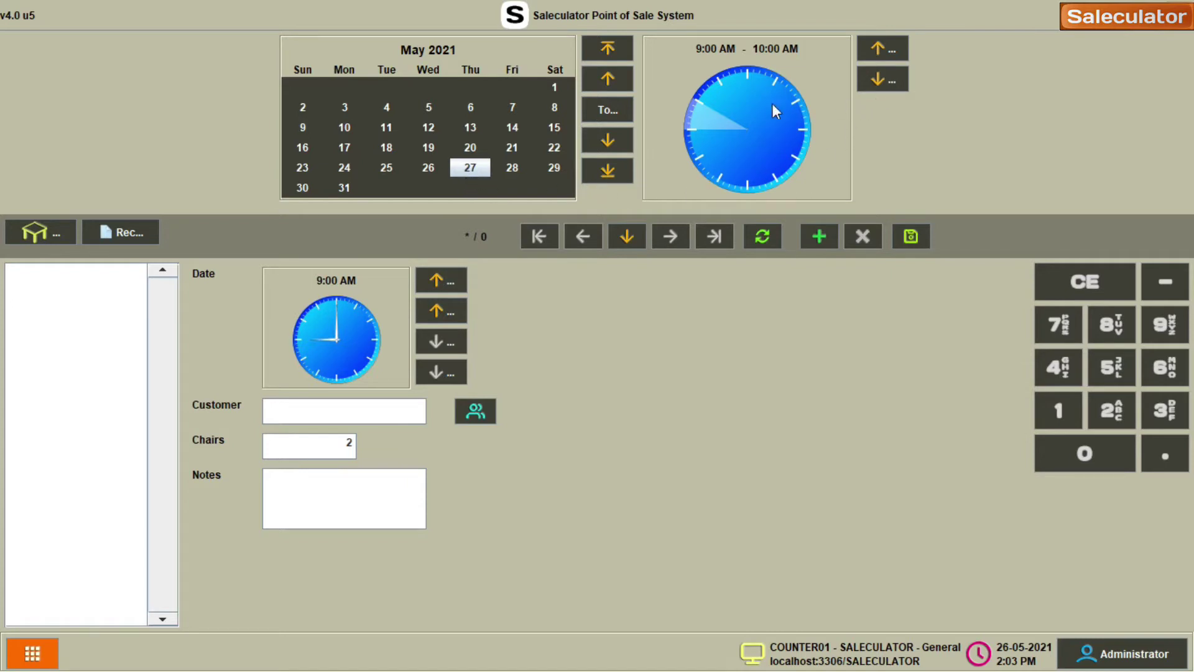
{"action": "left_click", "coordinate": [891, 50]}
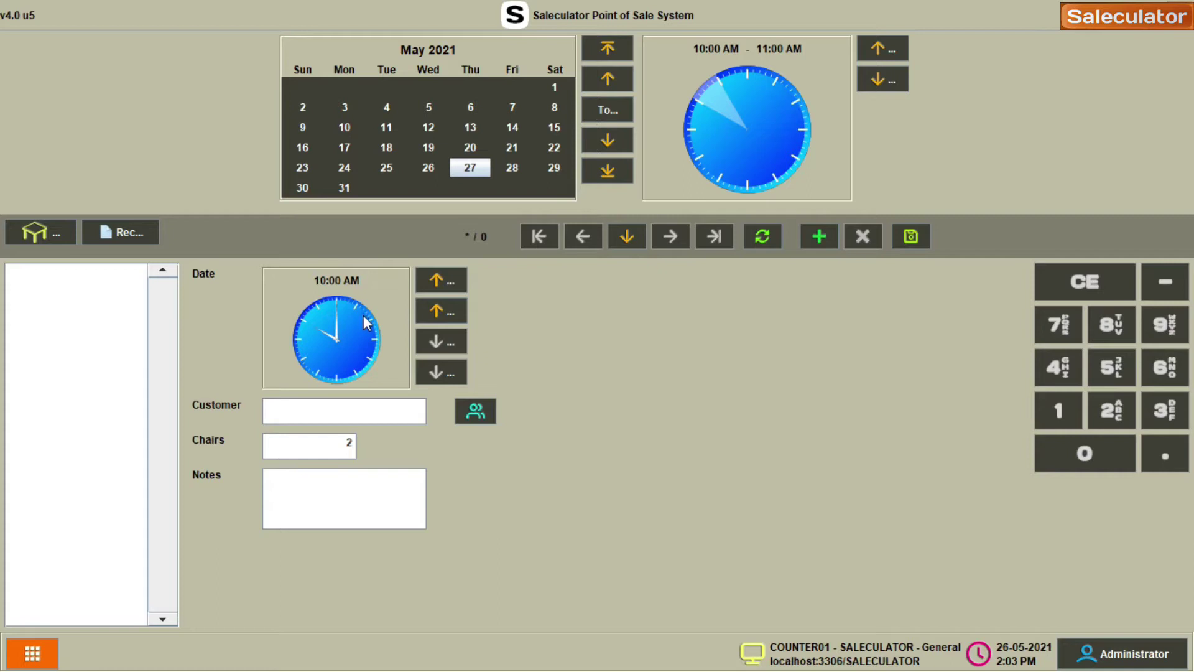
{"action": "left_click", "coordinate": [441, 285]}
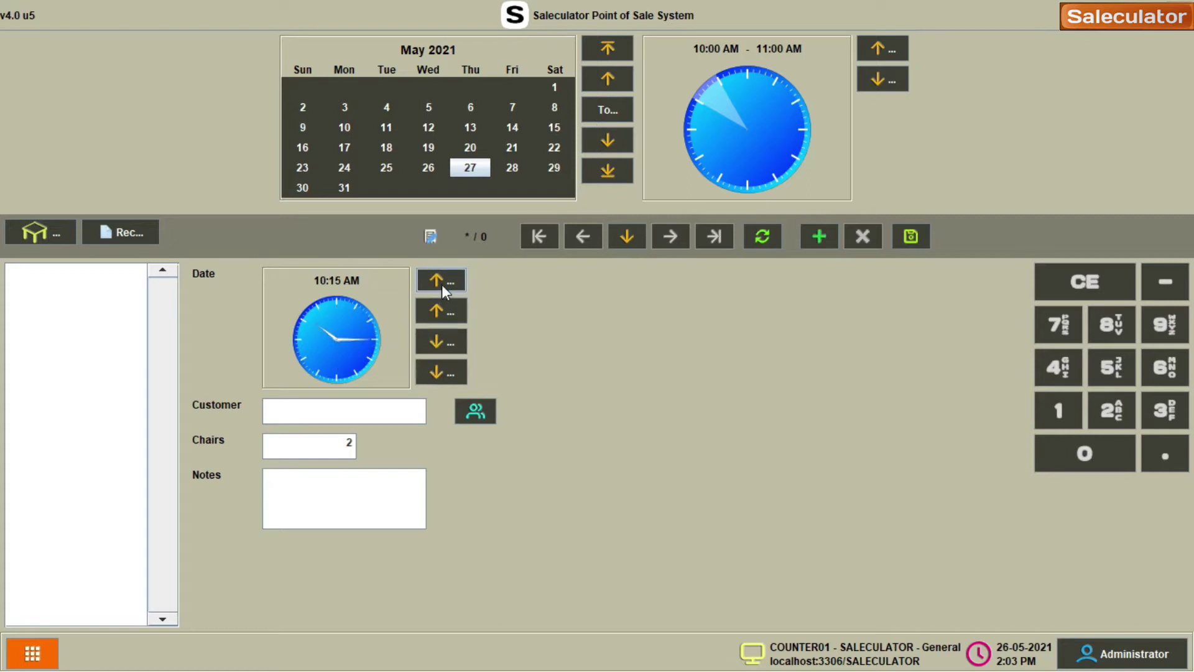
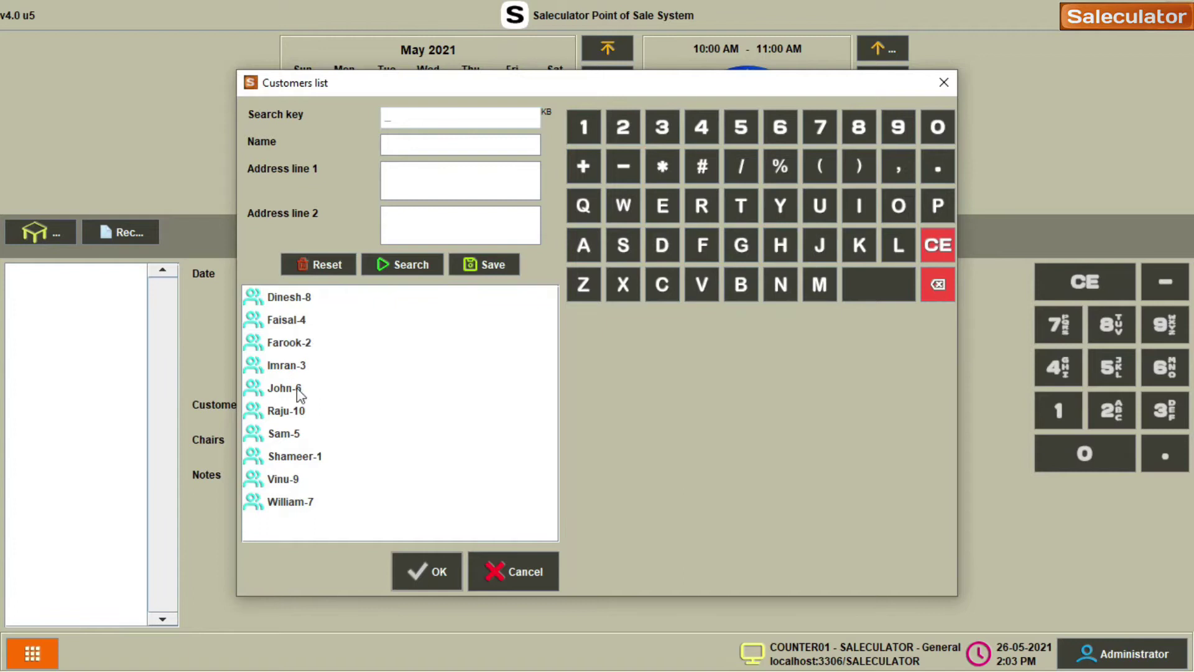
Choose a saved customer from the customer list for the 27 May booking
{"action": "left_click", "coordinate": [516, 571]}
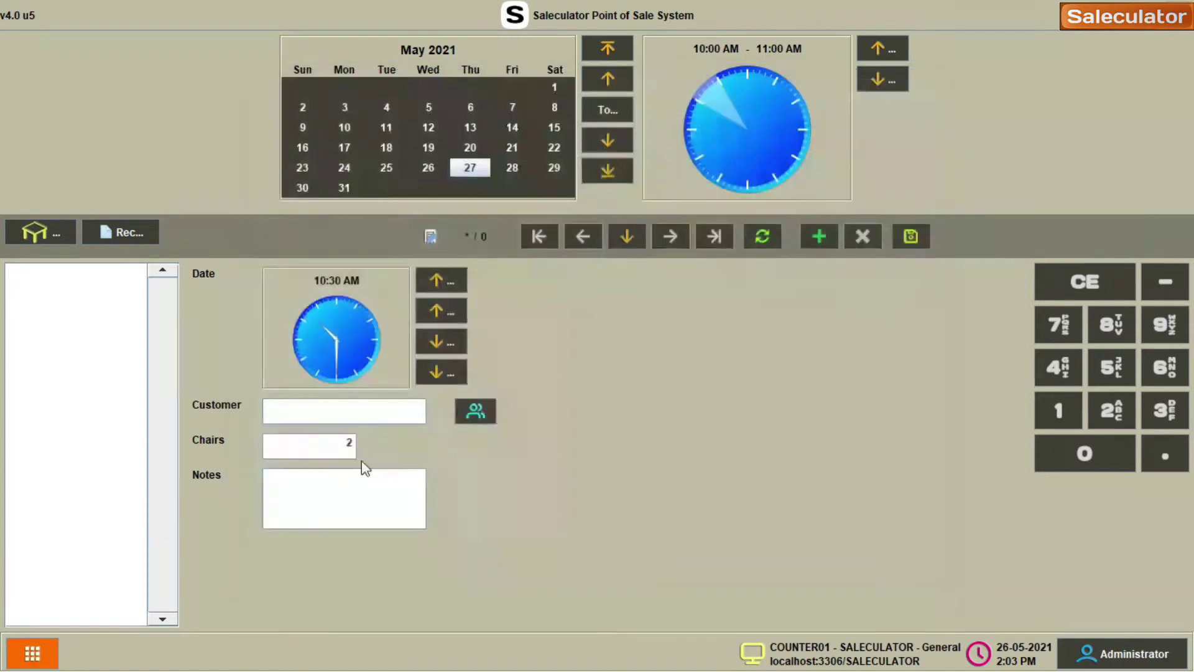
{"action": "left_click", "coordinate": [347, 413]}
{"action": "type", "text": "aldo"}
{"action": "key", "text": "BackSpace"}
{"action": "key", "text": "BackSpace"}
{"action": "key", "text": "BackSpace"}
{"action": "key", "text": "BackSpace"}
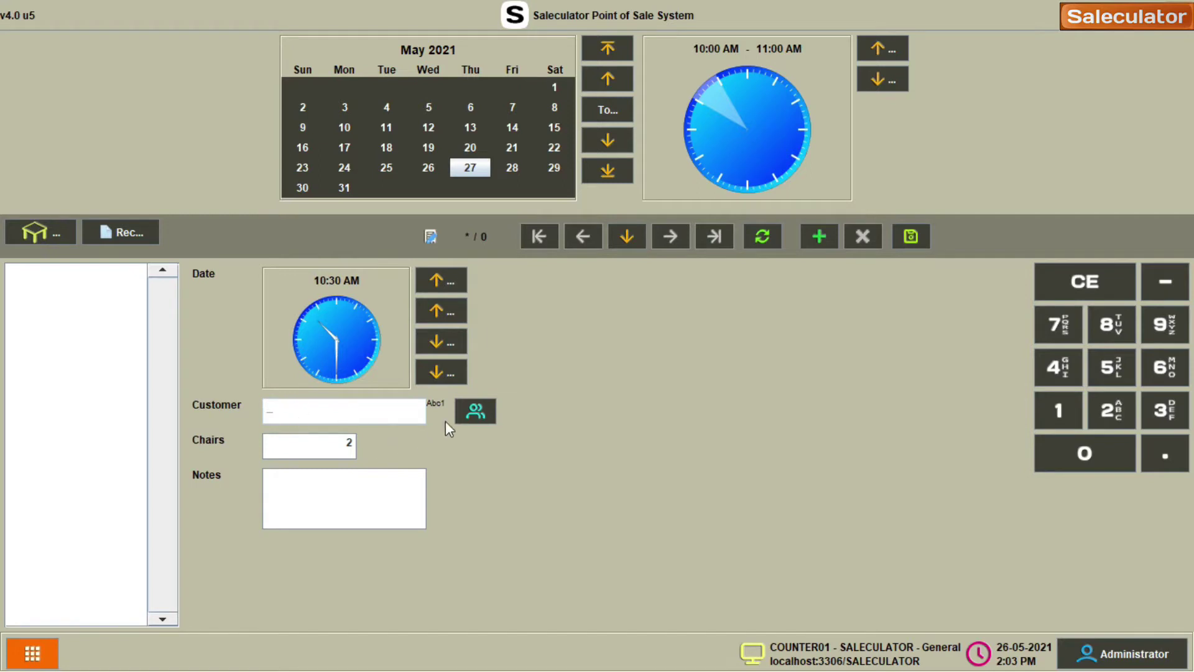
{"action": "left_click", "coordinate": [484, 413]}
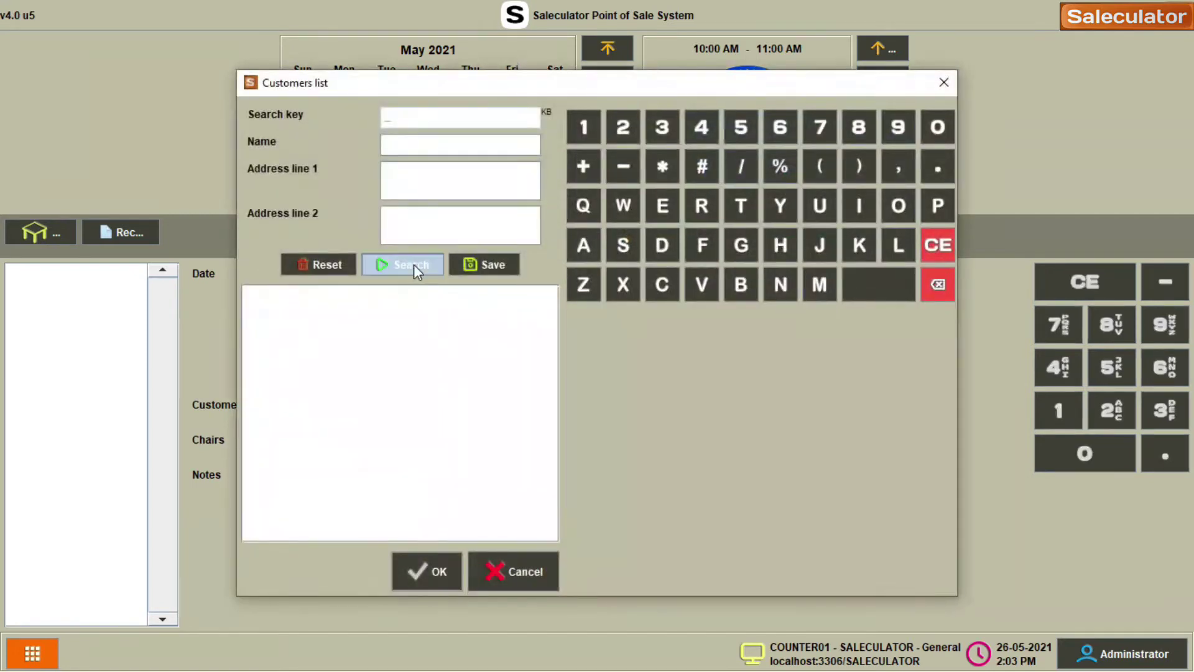
{"action": "left_click", "coordinate": [413, 263]}
{"action": "left_click", "coordinate": [292, 410]}
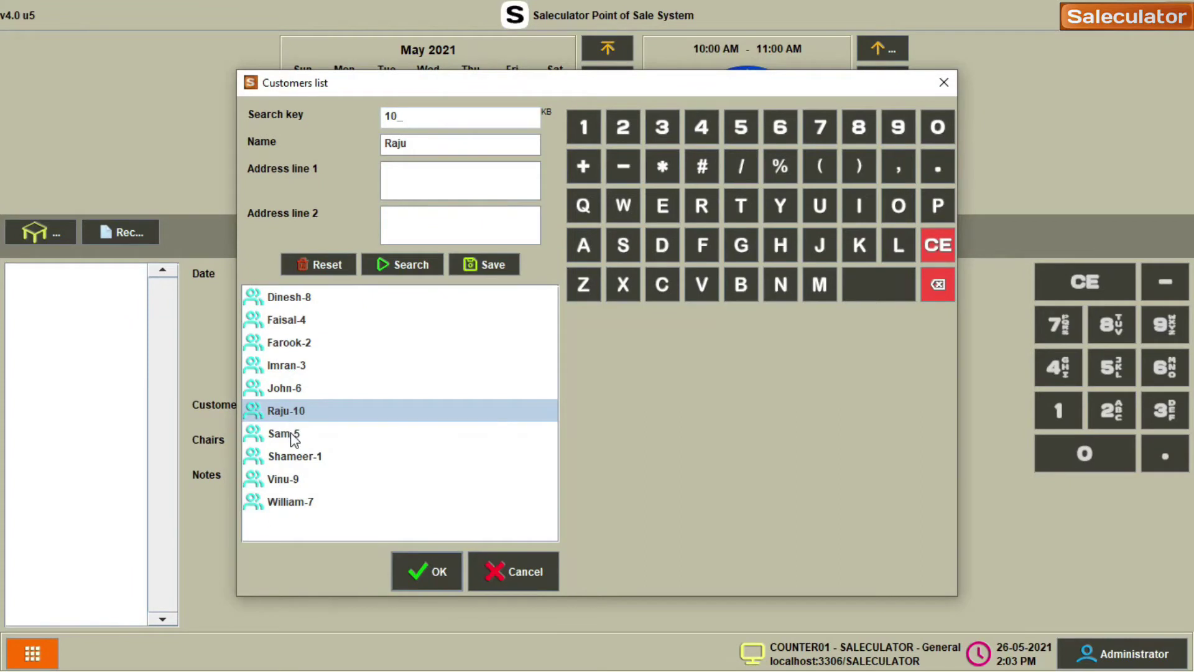
{"action": "left_click", "coordinate": [289, 435]}
{"action": "left_click", "coordinate": [396, 557]}
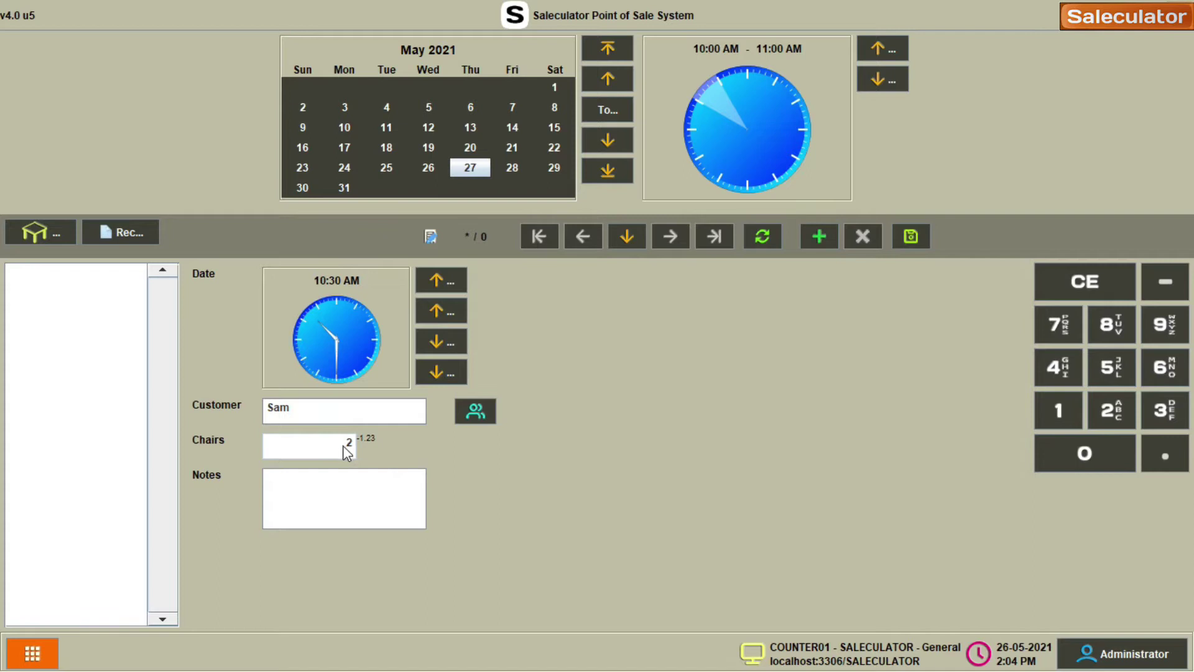
Add a note naming the client's stylist and save the 10:30 AM reservation
{"action": "left_click", "coordinate": [325, 496]}
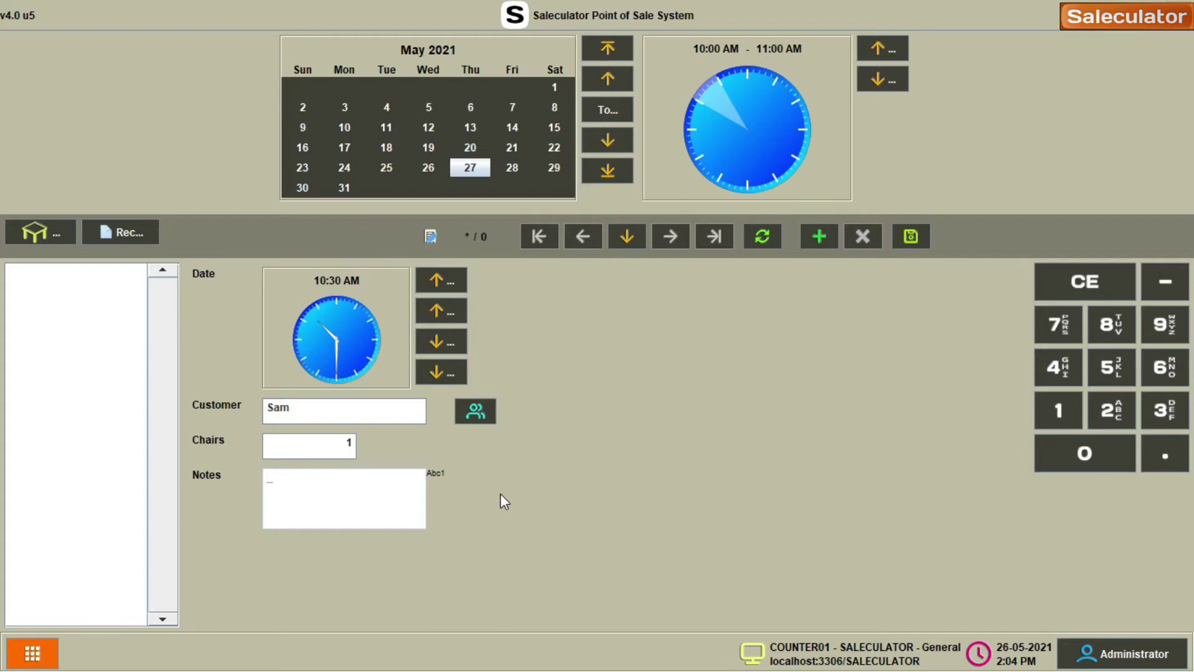
{"action": "type", "text": "Bob's client"}
{"action": "left_click", "coordinate": [820, 237]}
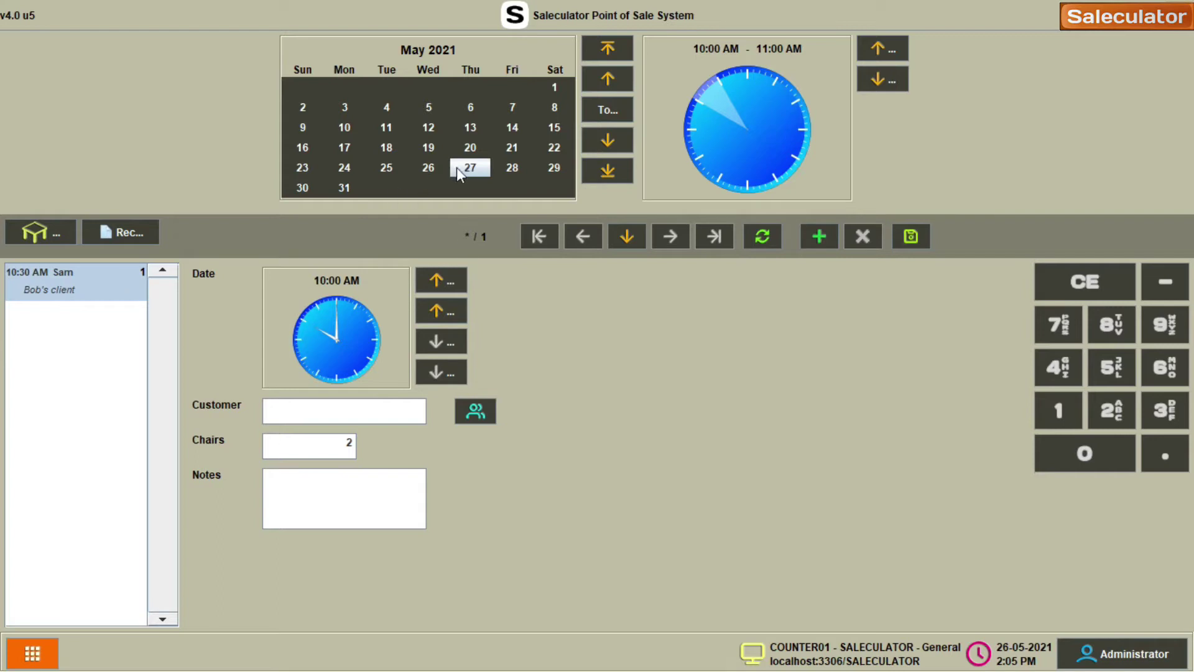
Review the 28 and 29 May bookings, return to 27 May, and receive the reserved customer
{"action": "left_click", "coordinate": [512, 167]}
{"action": "left_click", "coordinate": [555, 168]}
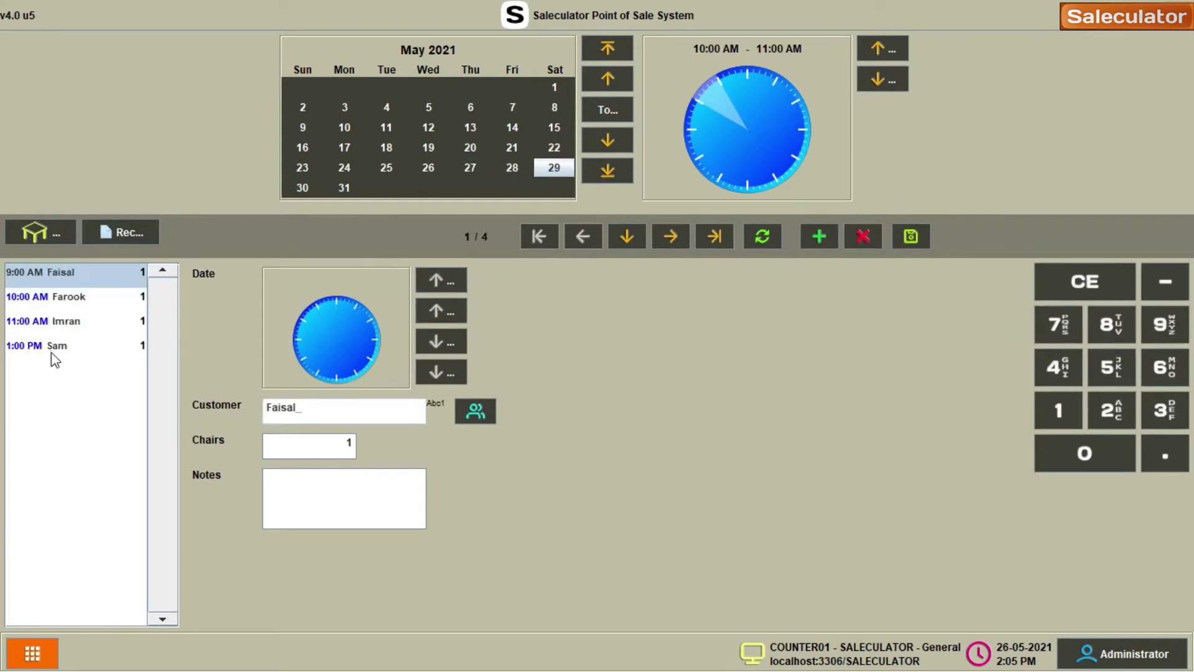
{"action": "left_click", "coordinate": [27, 308]}
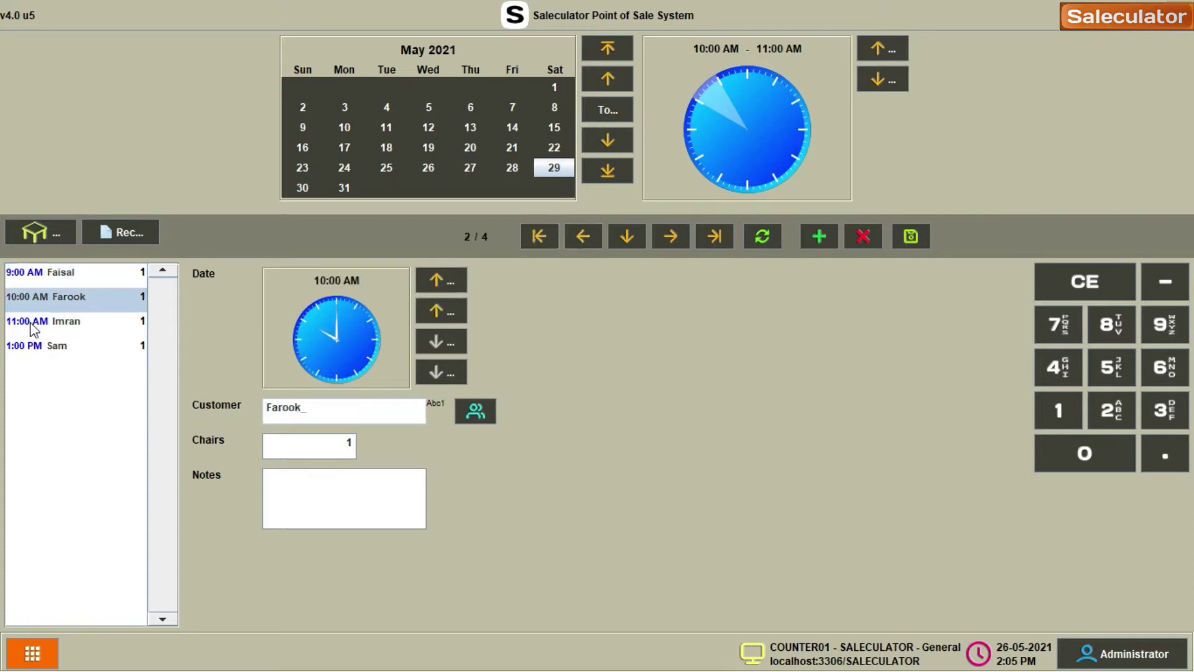
{"action": "left_click", "coordinate": [26, 318]}
{"action": "left_click", "coordinate": [22, 346]}
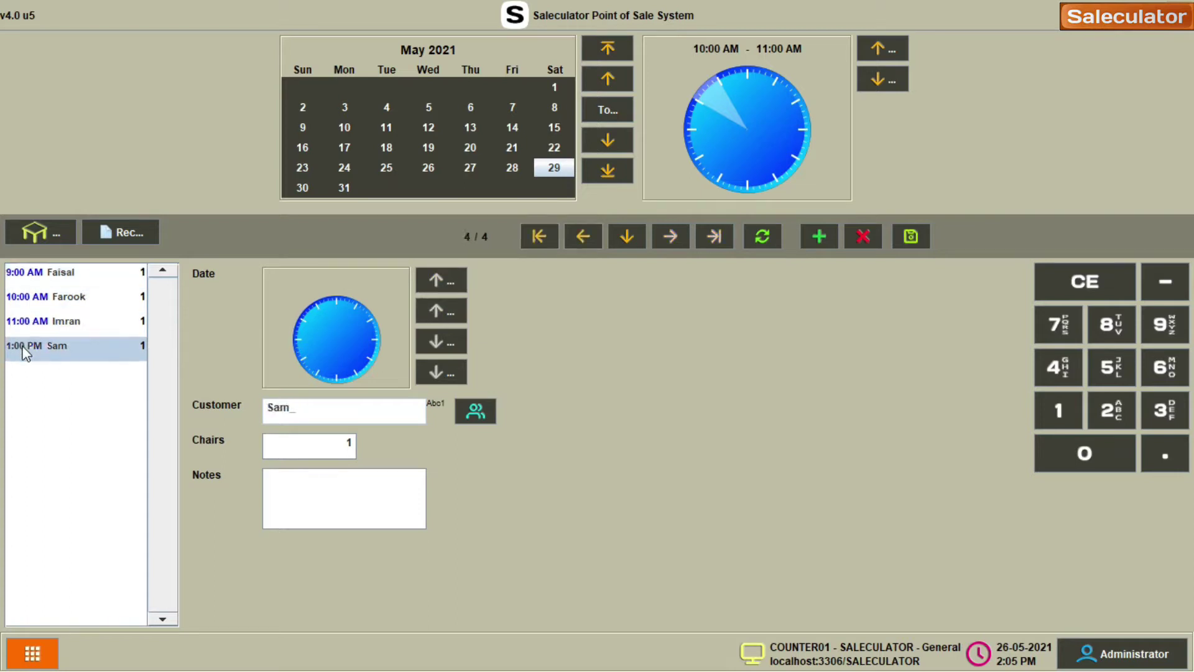
{"action": "left_click", "coordinate": [55, 279]}
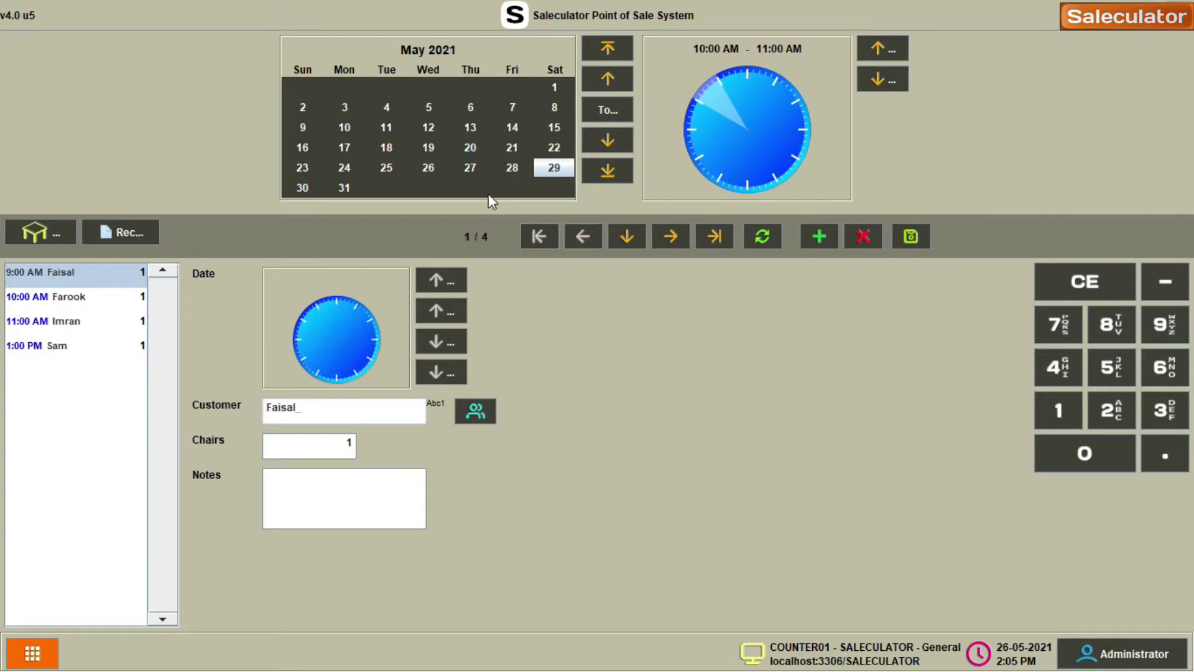
{"action": "left_click", "coordinate": [470, 169]}
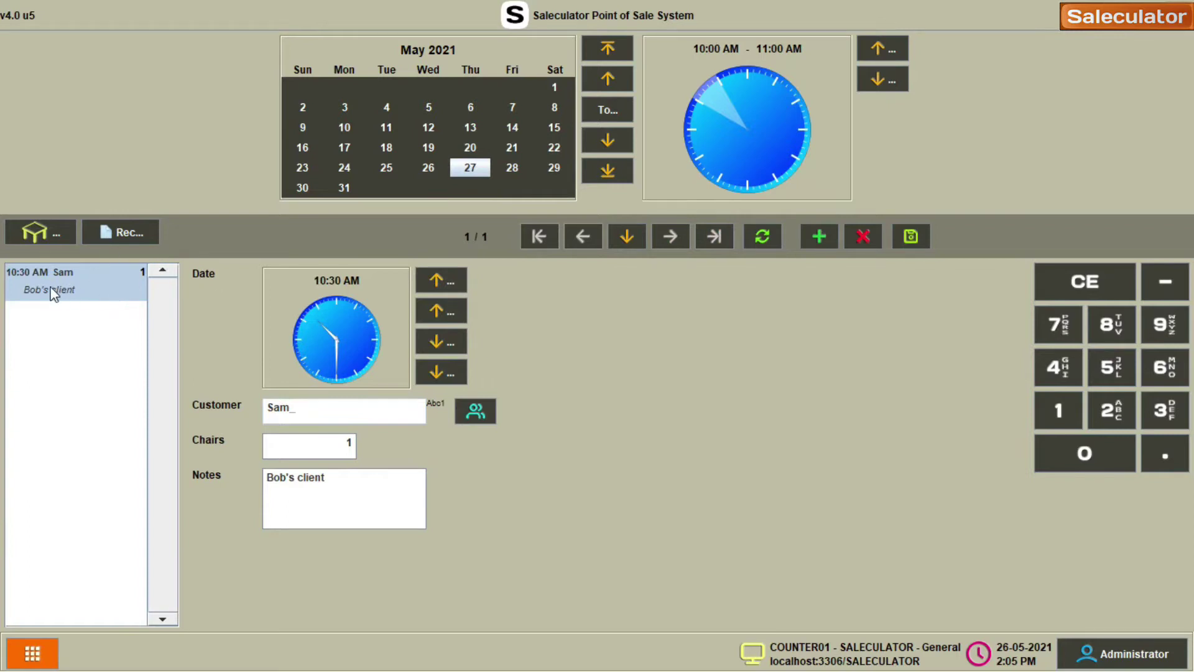
{"action": "left_click", "coordinate": [140, 232]}
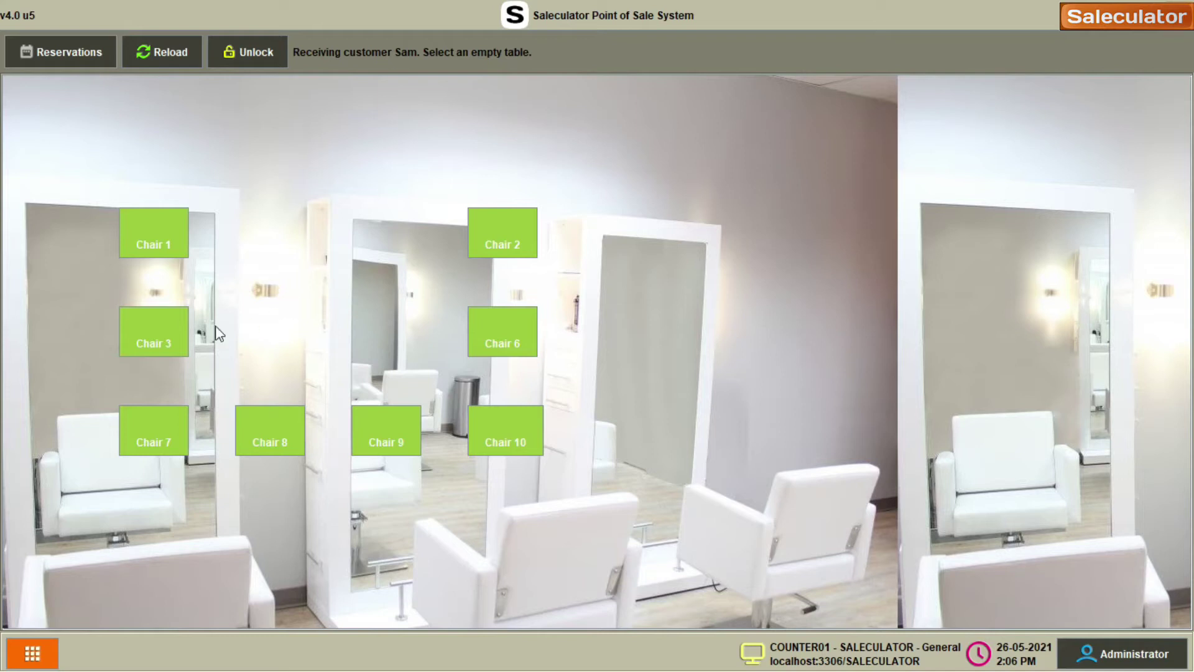
Seat the customer at Chair 1 and bring up the BEAUTY services
{"action": "left_click", "coordinate": [168, 242]}
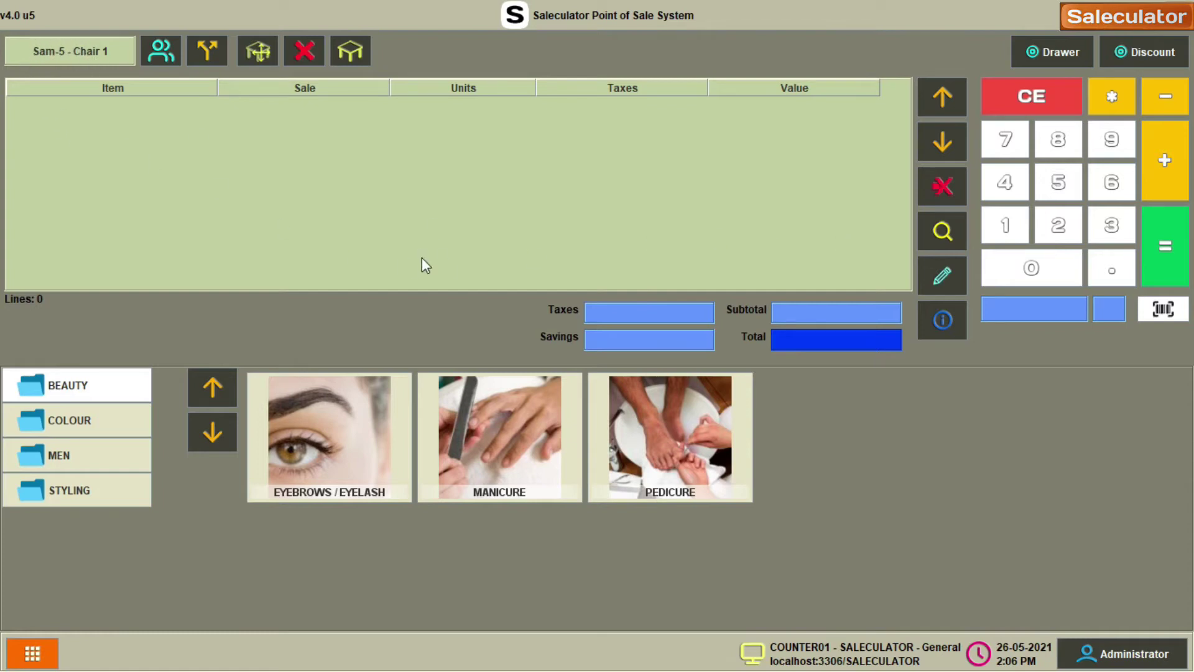
{"action": "left_click", "coordinate": [80, 431]}
{"action": "left_click", "coordinate": [88, 456]}
{"action": "left_click", "coordinate": [103, 495]}
{"action": "left_click", "coordinate": [99, 392]}
Add Manicure, Pedicure and Beard Trim to the ticket, totalling 105.00
{"action": "left_click", "coordinate": [487, 428]}
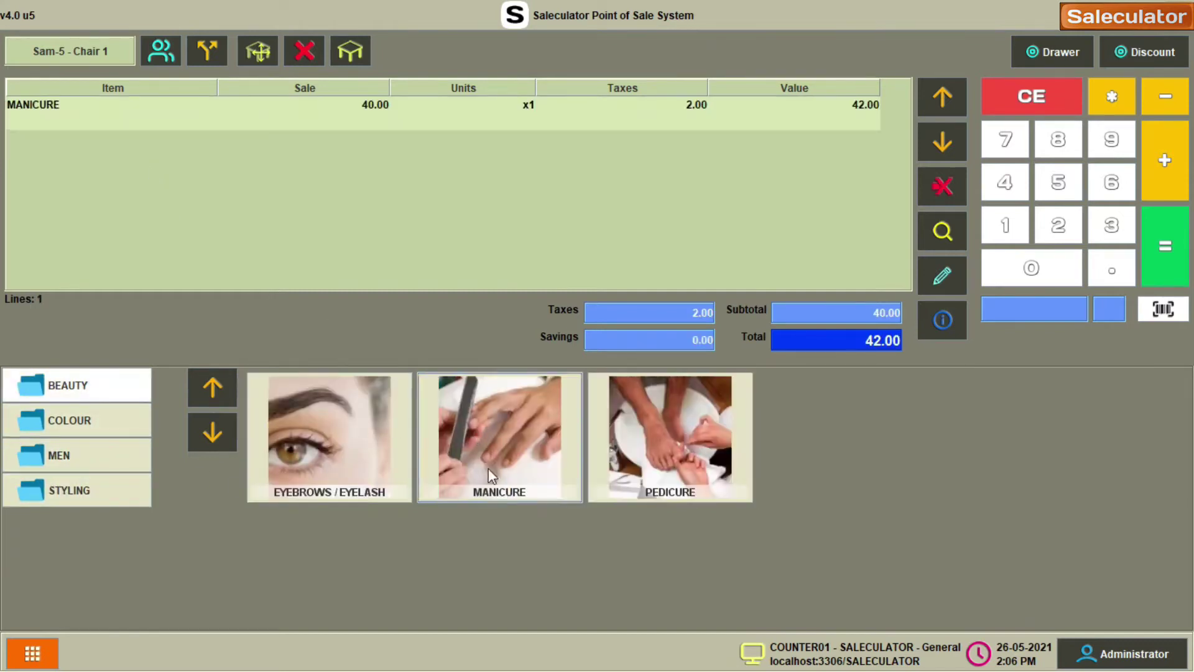
{"action": "left_click", "coordinate": [729, 445]}
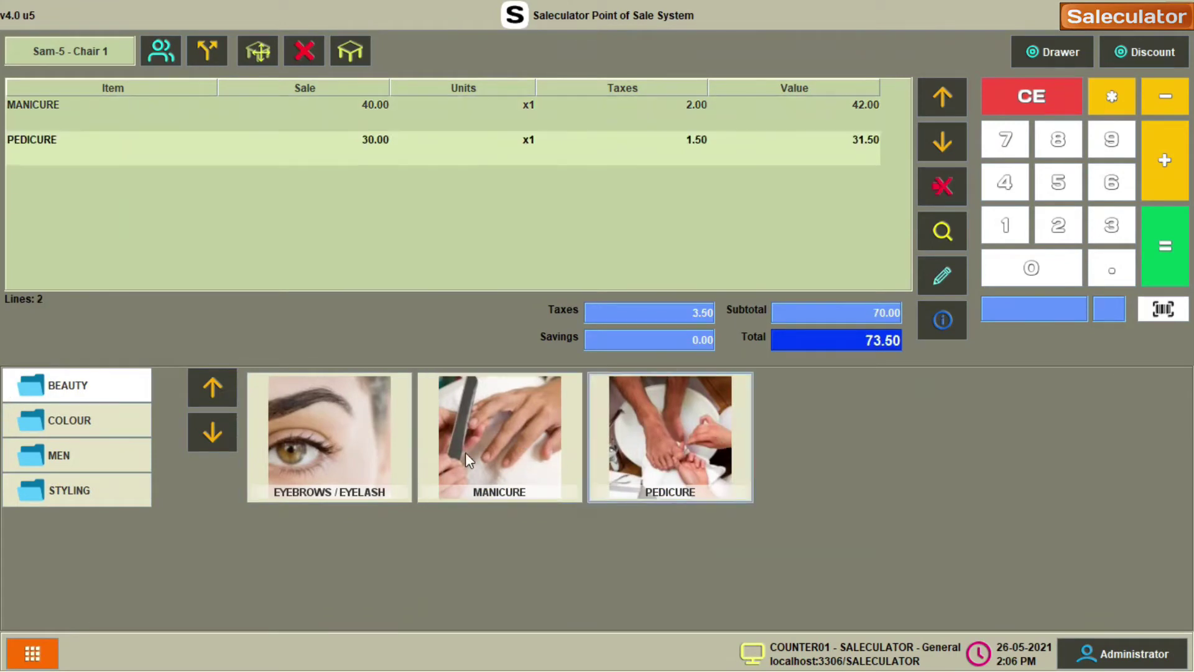
{"action": "left_click", "coordinate": [60, 457]}
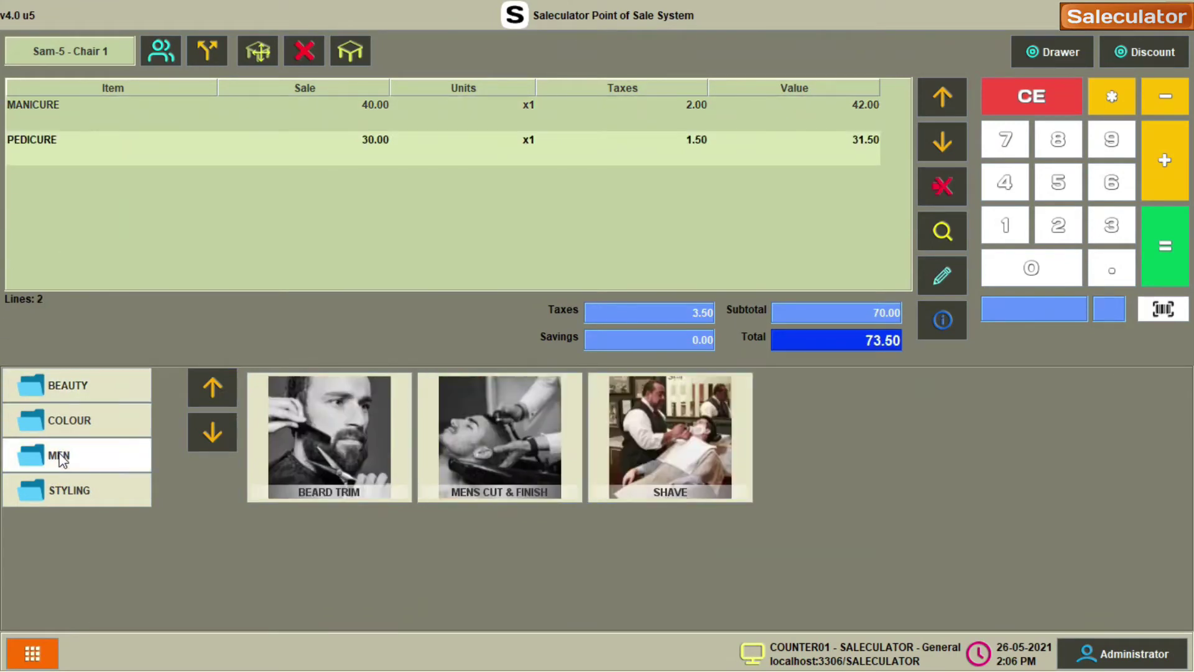
{"action": "left_click", "coordinate": [345, 446]}
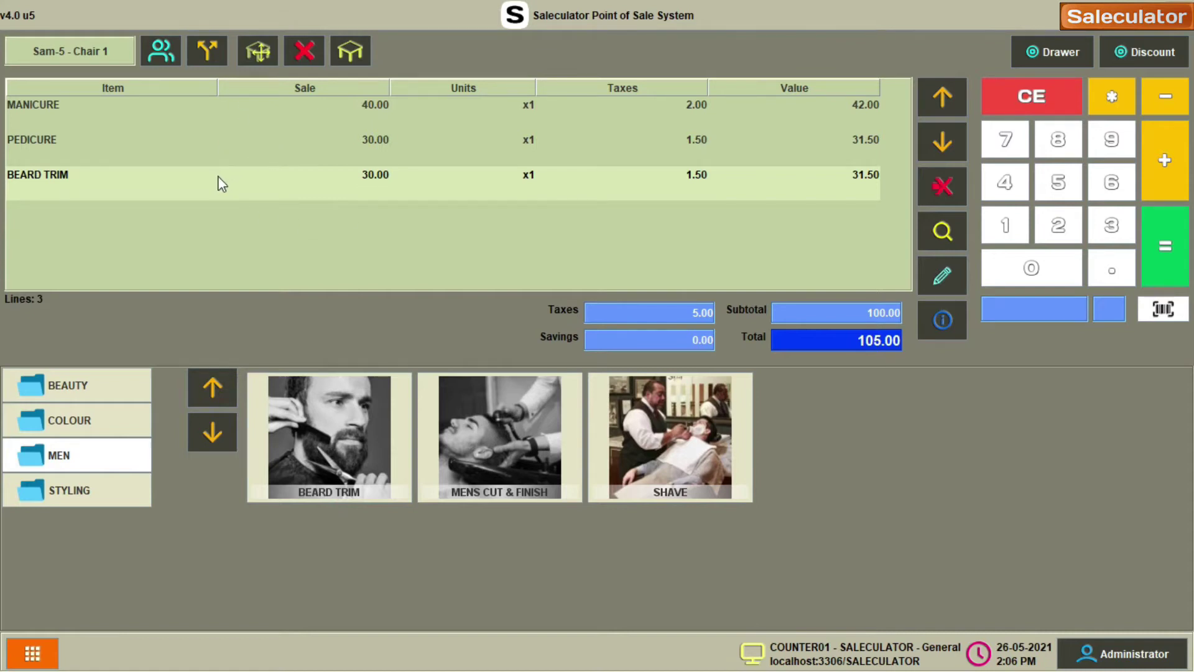
{"action": "left_click", "coordinate": [416, 124]}
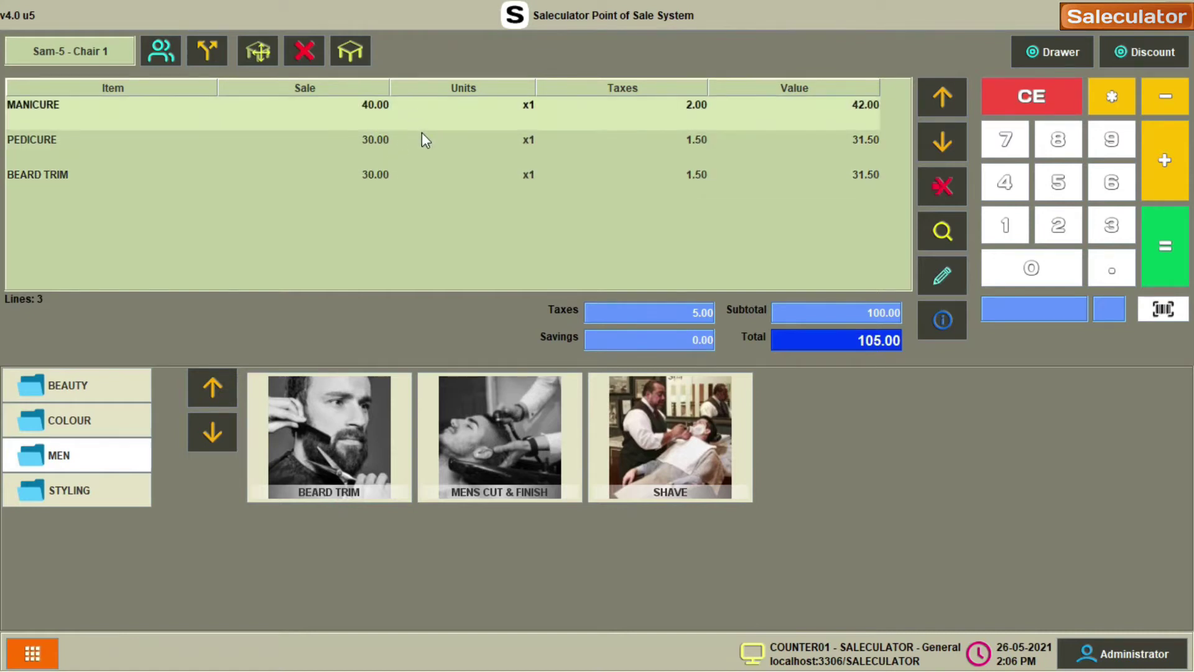
{"action": "left_click", "coordinate": [409, 137]}
{"action": "left_click", "coordinate": [438, 112]}
Assign the stylist to the MANICURE line
{"action": "left_click", "coordinate": [943, 321]}
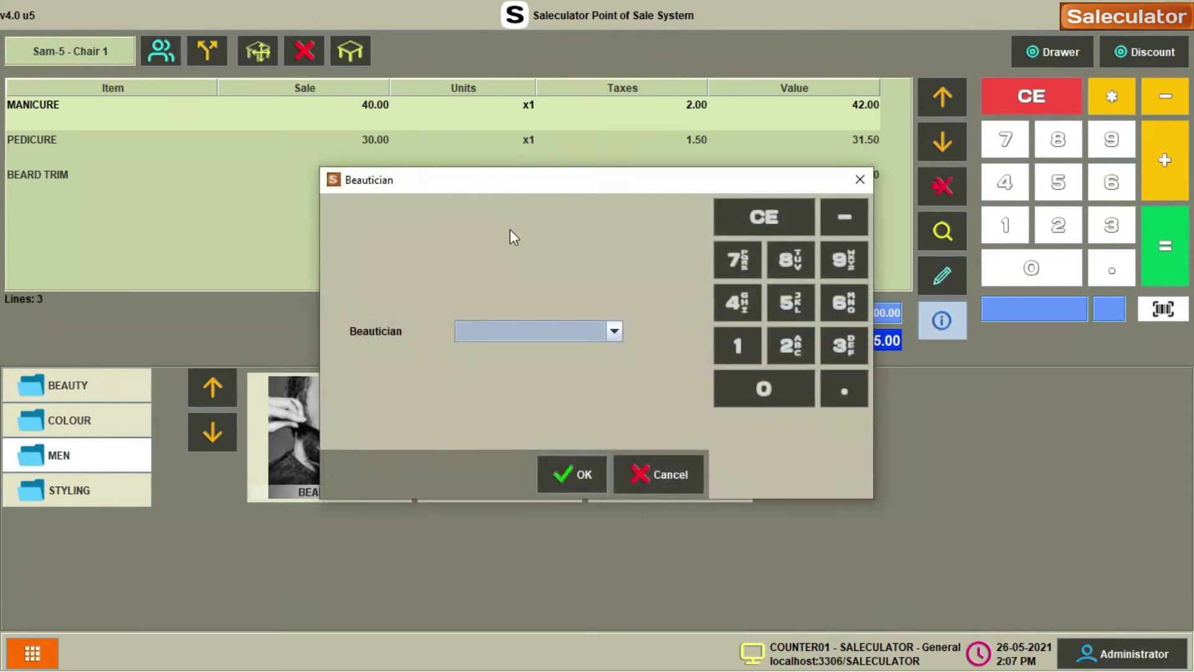
{"action": "left_click", "coordinate": [614, 331]}
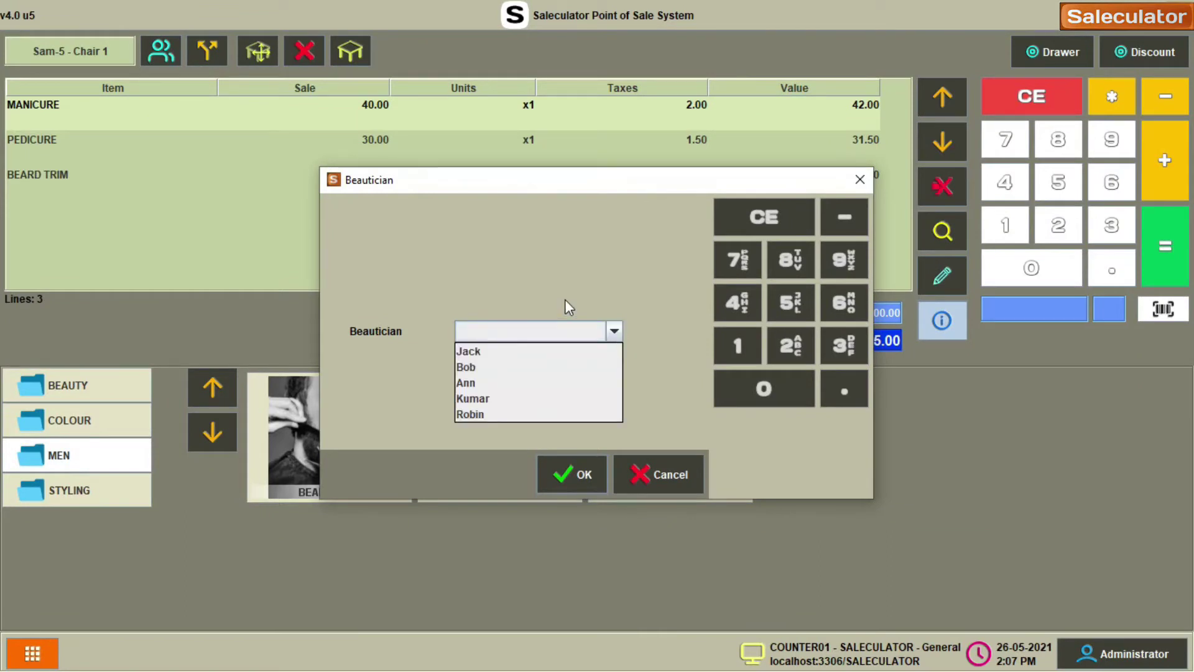
{"action": "left_click", "coordinate": [487, 371]}
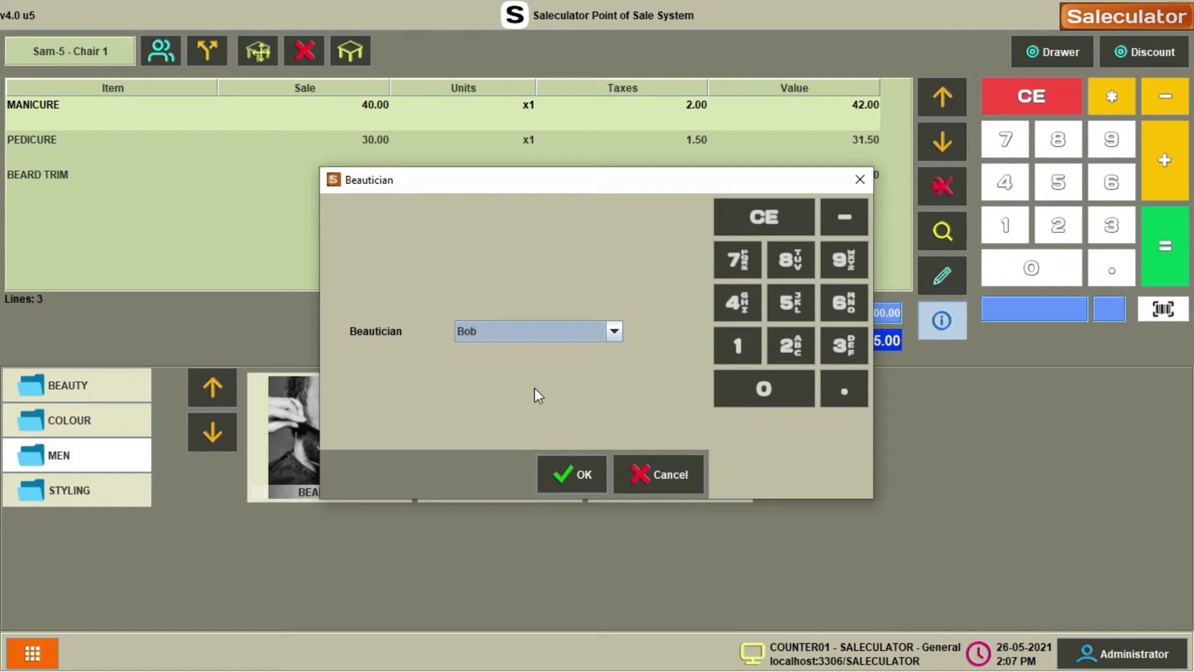
{"action": "left_click", "coordinate": [573, 476]}
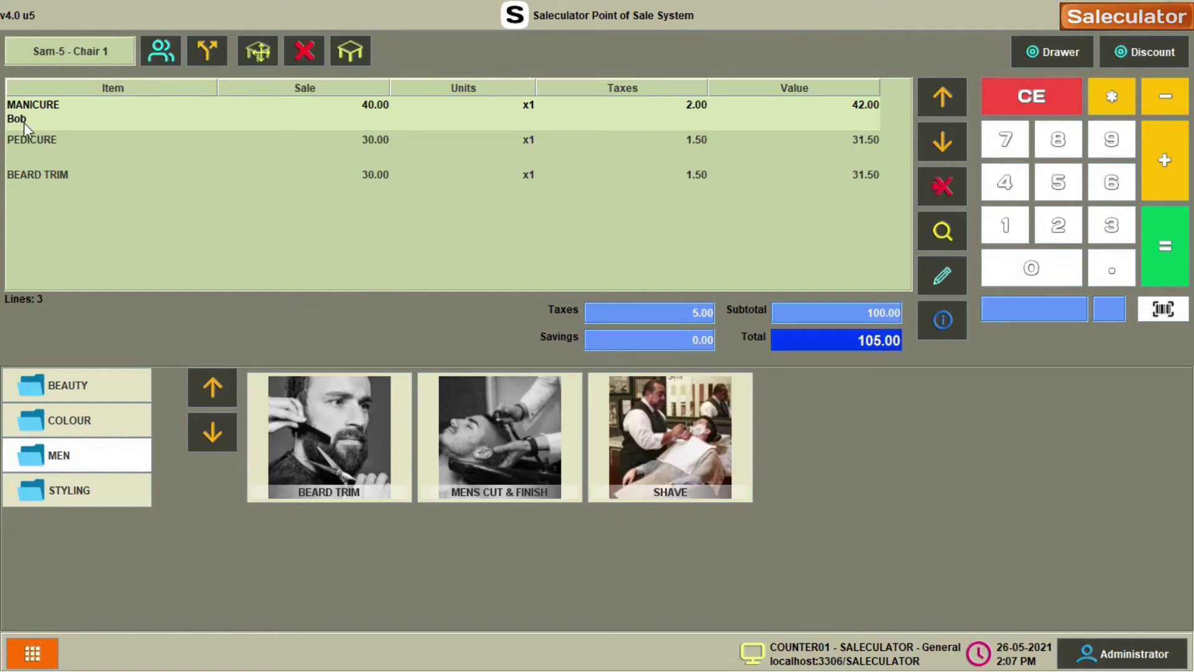
Assign the same stylist to the PEDICURE line
{"action": "left_click", "coordinate": [55, 145]}
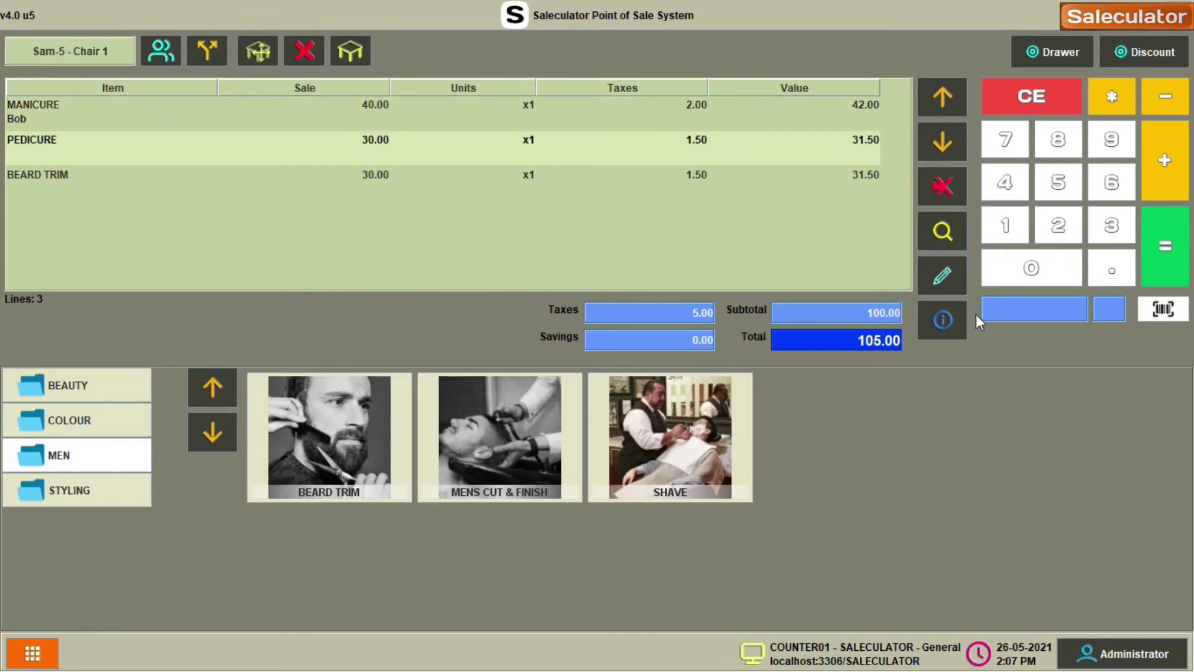
{"action": "left_click", "coordinate": [947, 319]}
{"action": "left_click", "coordinate": [520, 330]}
{"action": "left_click", "coordinate": [493, 368]}
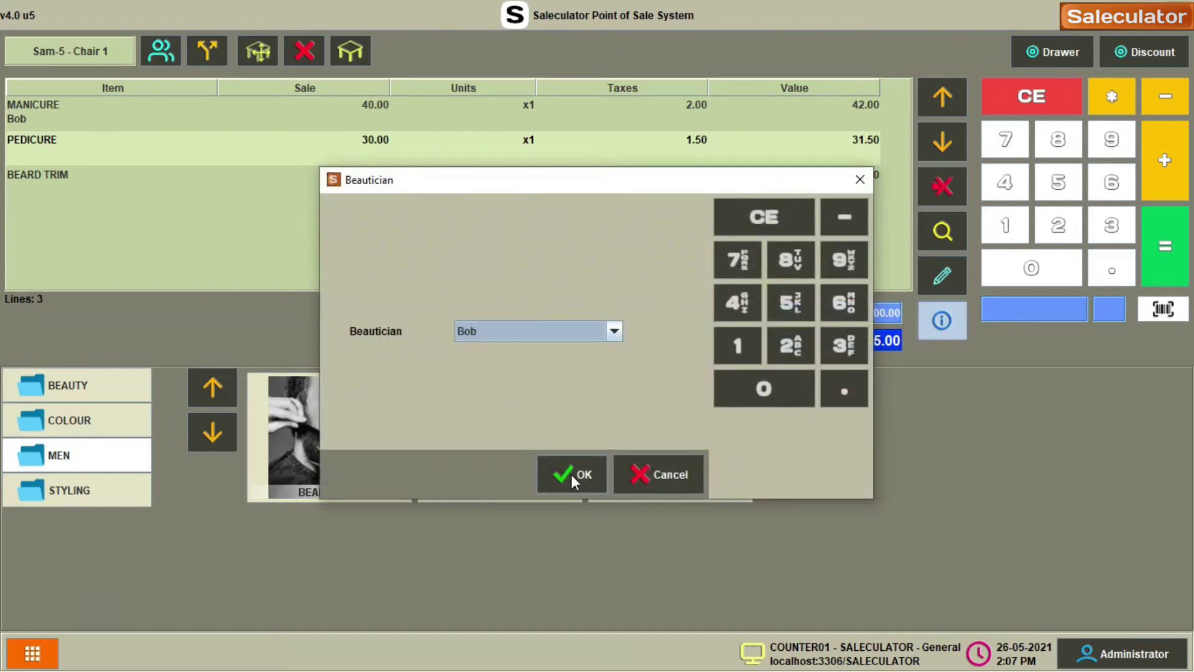
{"action": "left_click", "coordinate": [571, 474]}
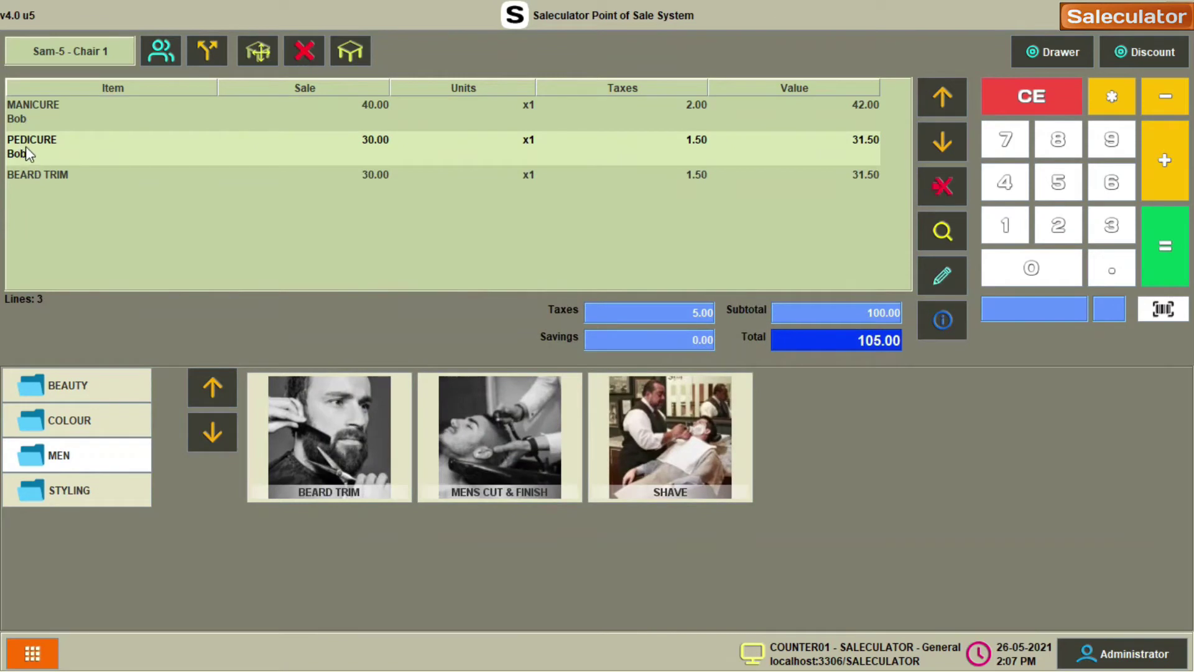
Assign the stylist to the BEARD TRIM line and check all three lines
{"action": "left_click", "coordinate": [47, 186]}
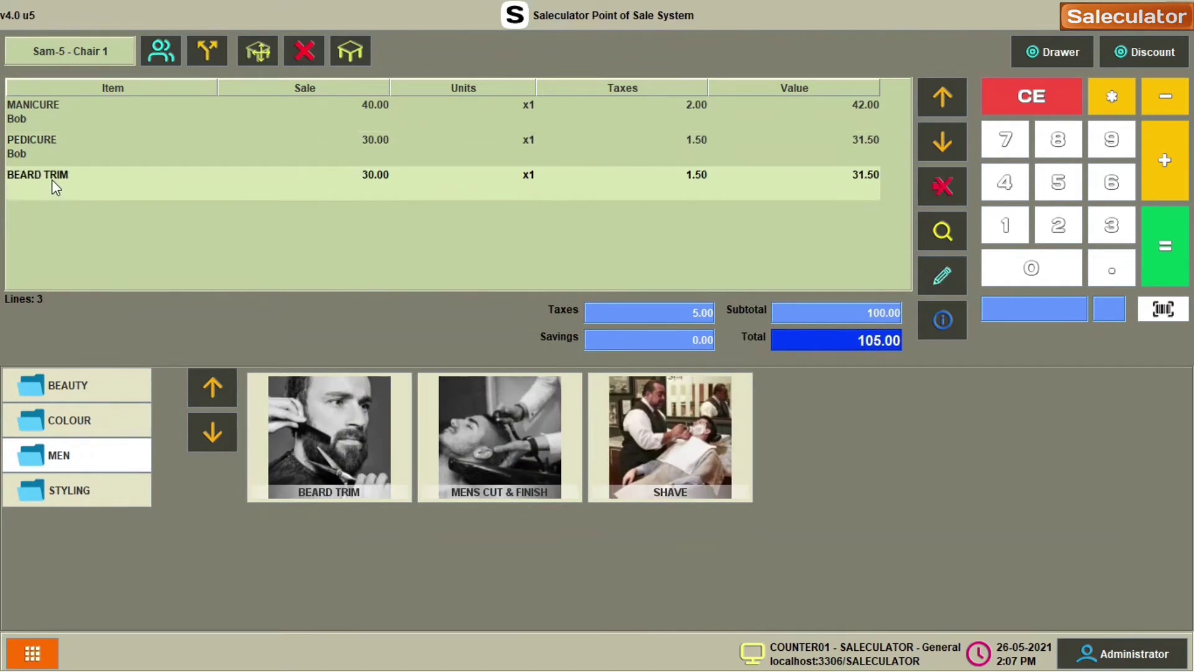
{"action": "left_click", "coordinate": [942, 321]}
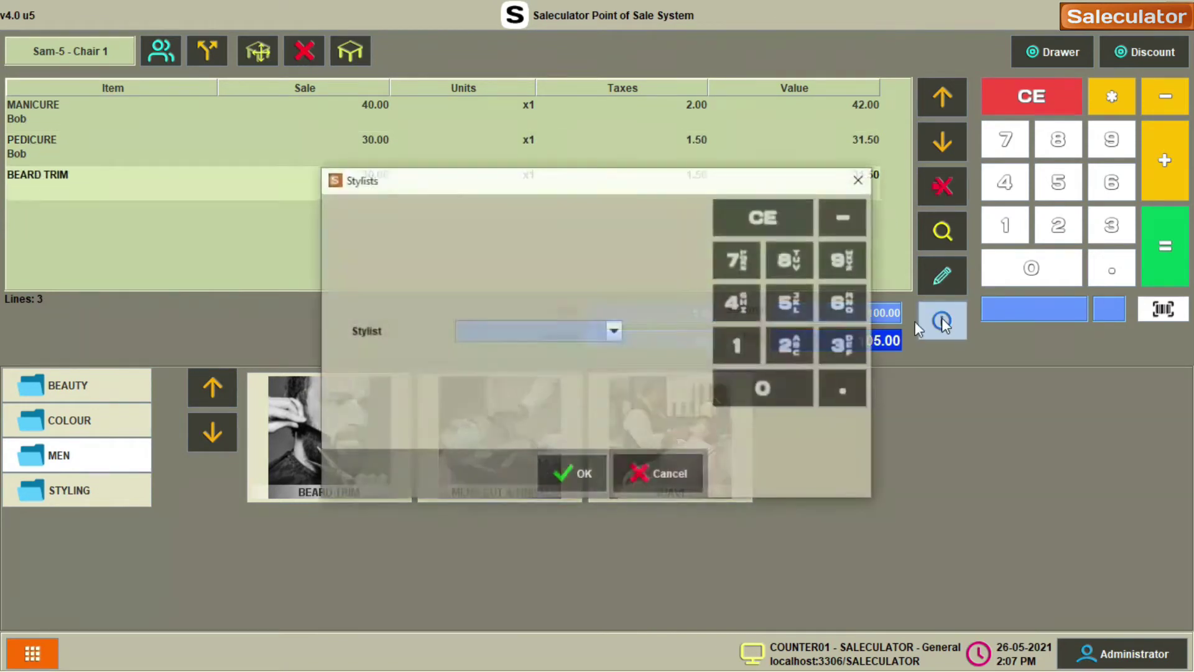
{"action": "left_click", "coordinate": [546, 334]}
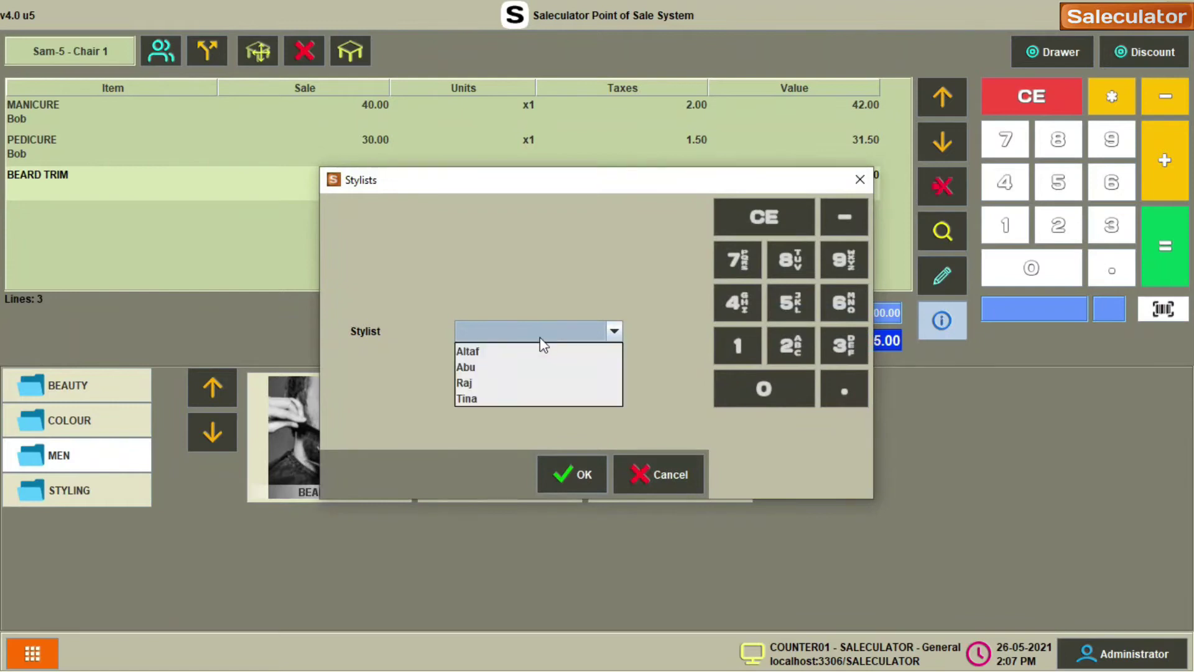
{"action": "left_click", "coordinate": [485, 369]}
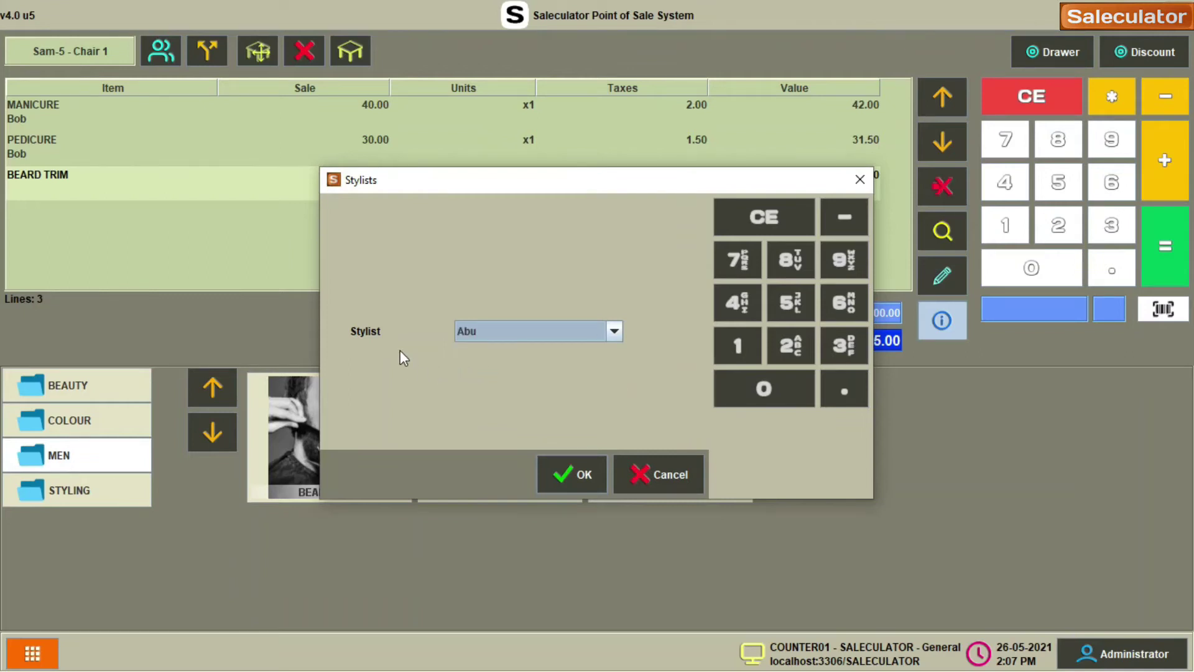
{"action": "left_click", "coordinate": [577, 475]}
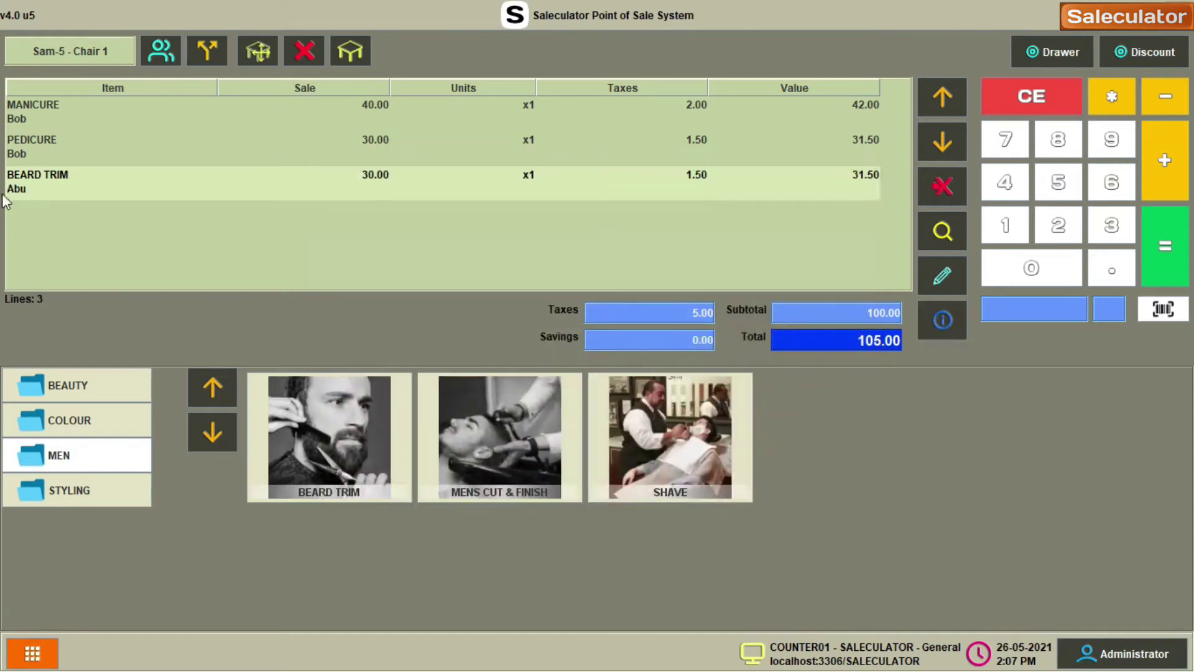
{"action": "left_click", "coordinate": [42, 112]}
{"action": "left_click", "coordinate": [39, 149]}
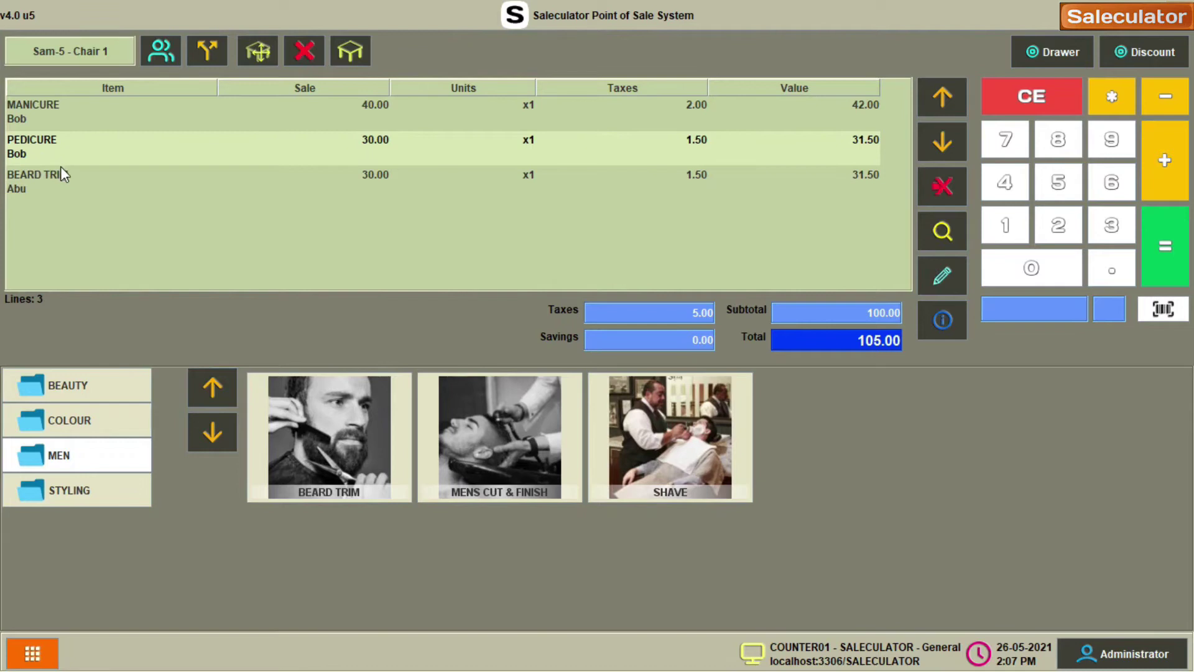
{"action": "left_click", "coordinate": [40, 184]}
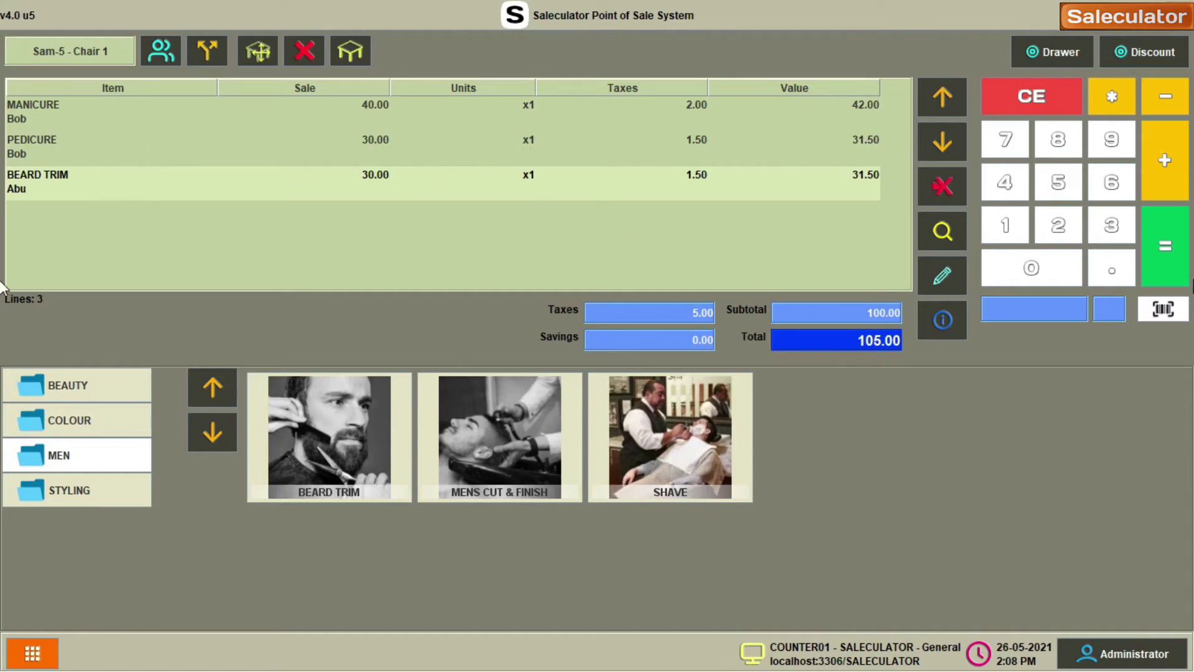
Pay the 105.00 ticket in cash after reviewing the Card, Free and Debt options
{"action": "left_click", "coordinate": [1171, 252]}
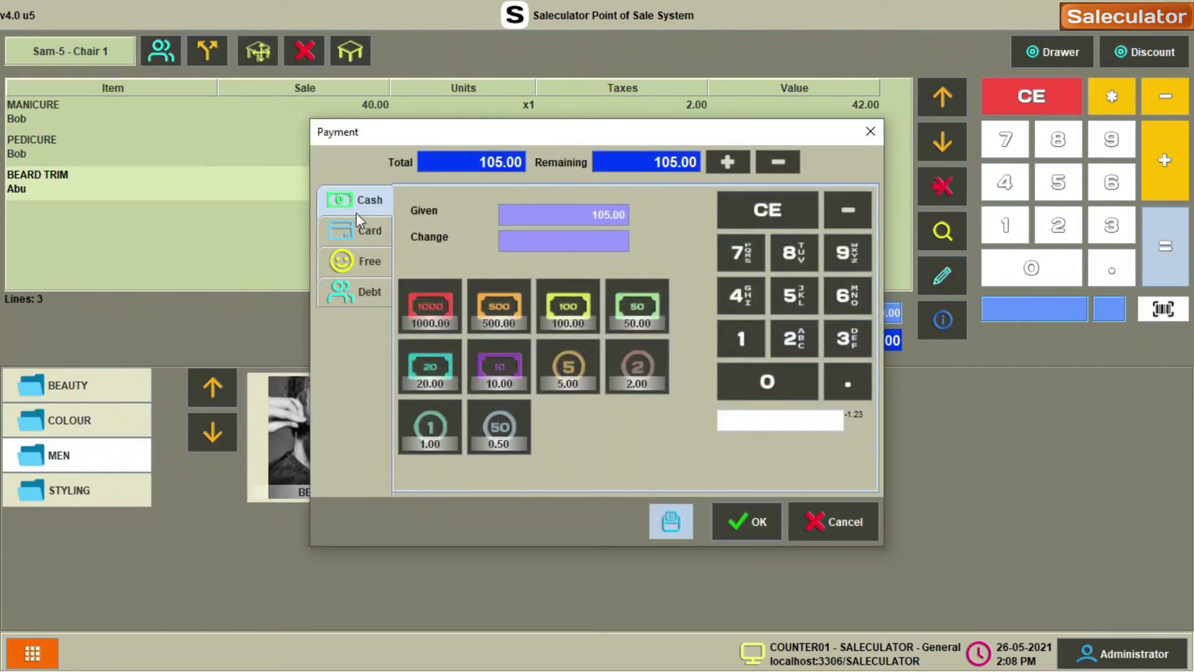
{"action": "left_click", "coordinate": [354, 235]}
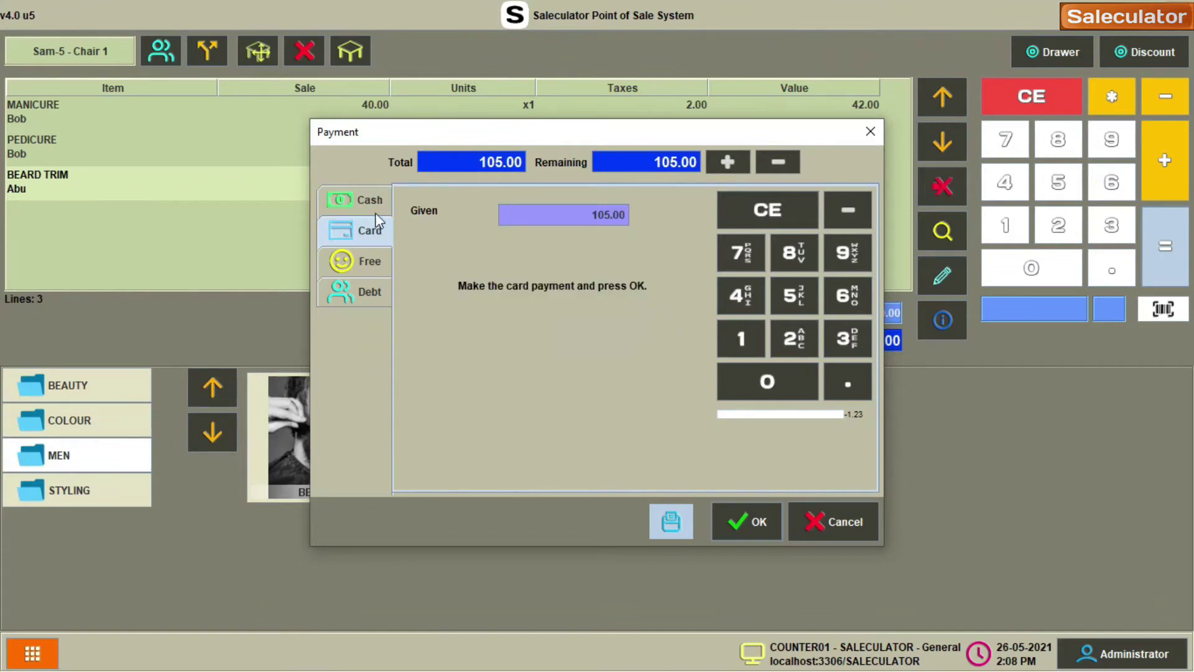
{"action": "left_click", "coordinate": [362, 269]}
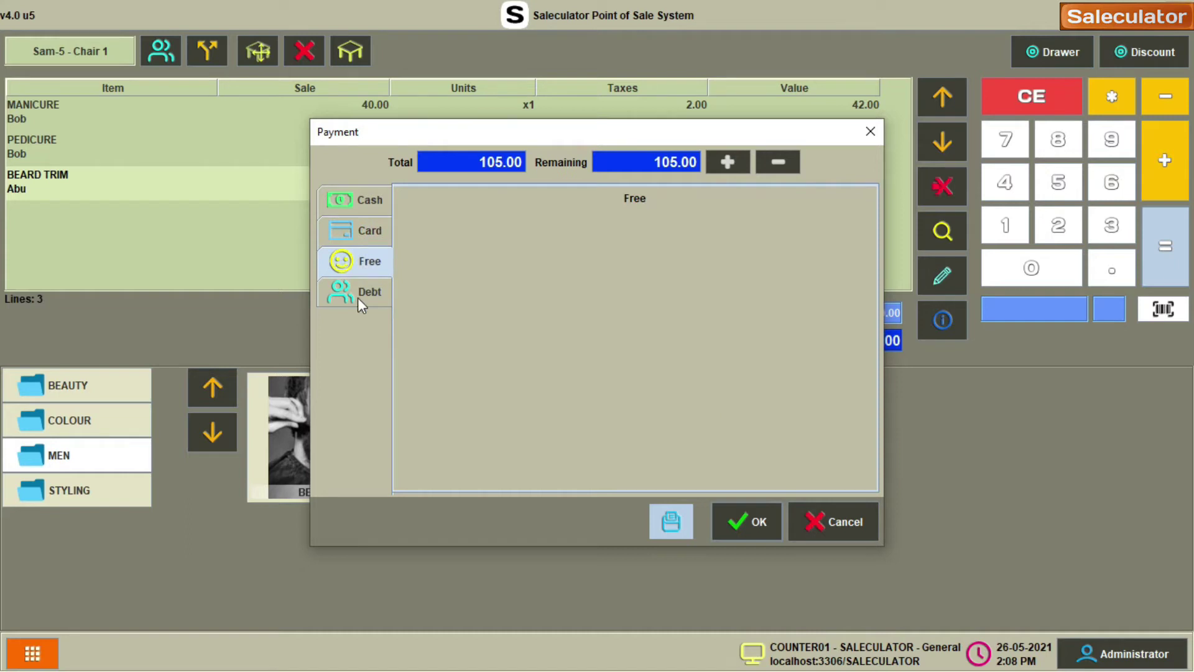
{"action": "left_click", "coordinate": [359, 302]}
{"action": "left_click", "coordinate": [370, 201]}
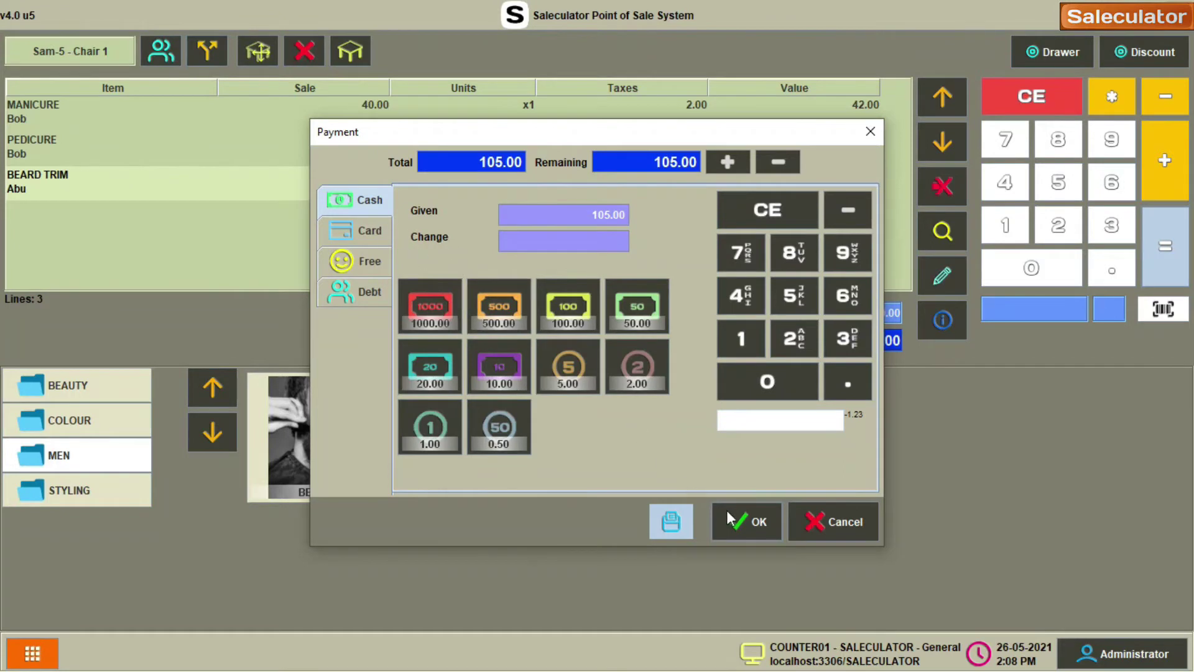
{"action": "left_click", "coordinate": [759, 530]}
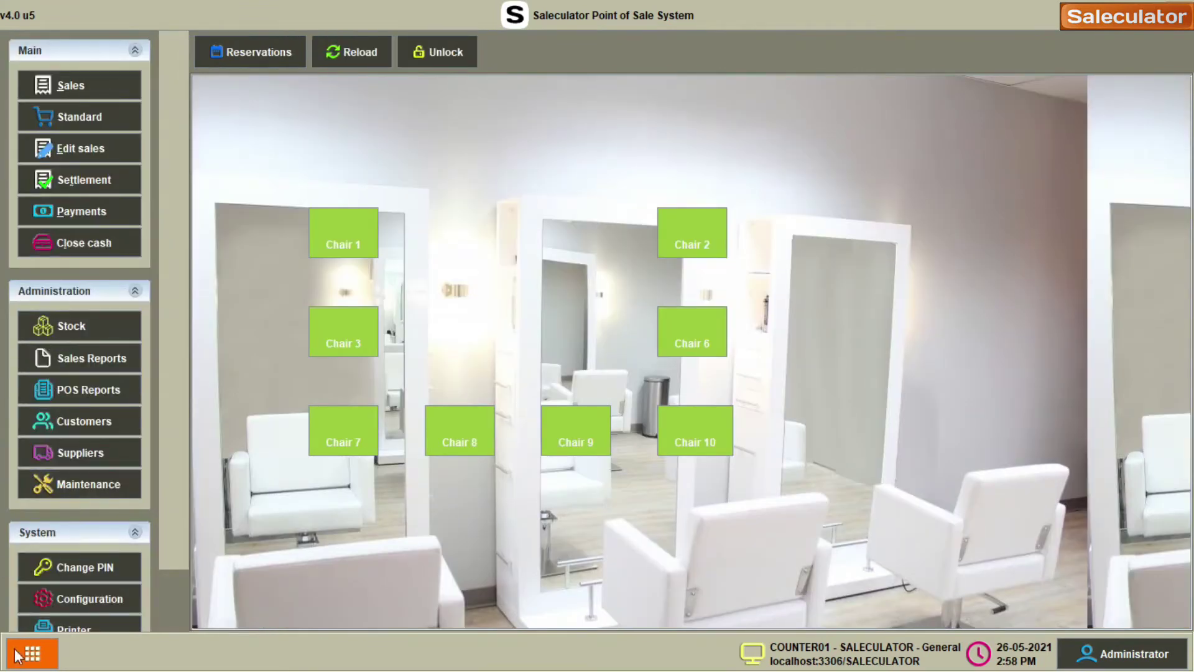
Open the Close cash report from the navigation panel
{"action": "left_click", "coordinate": [32, 654]}
{"action": "left_click", "coordinate": [33, 653]}
{"action": "left_click", "coordinate": [92, 248]}
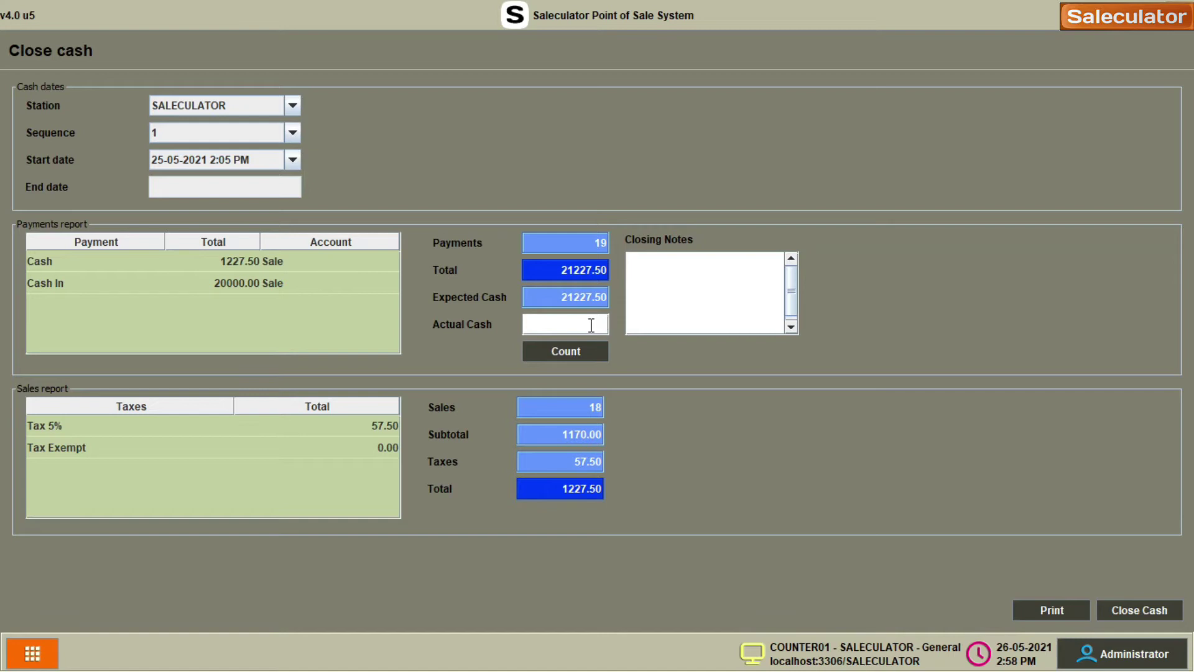
Enter 2000 as actual cash and close sequence 1, leaving sequence 2 current
{"action": "type", "text": "2000"}
{"action": "left_click", "coordinate": [1133, 611]}
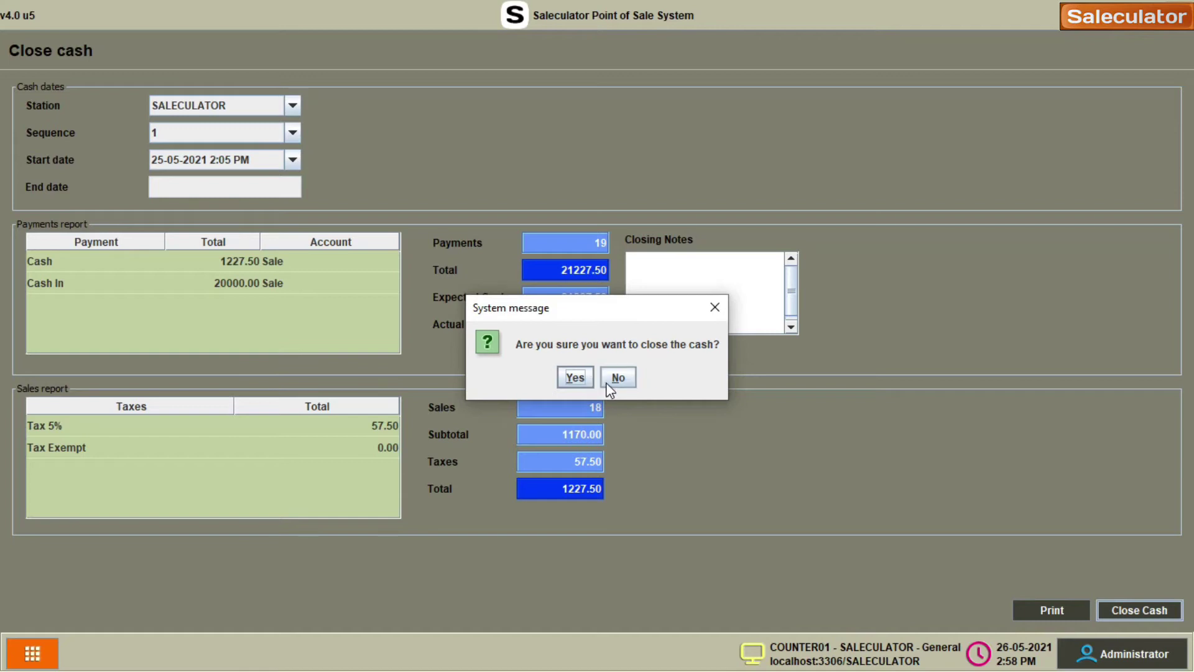
{"action": "left_click", "coordinate": [578, 377]}
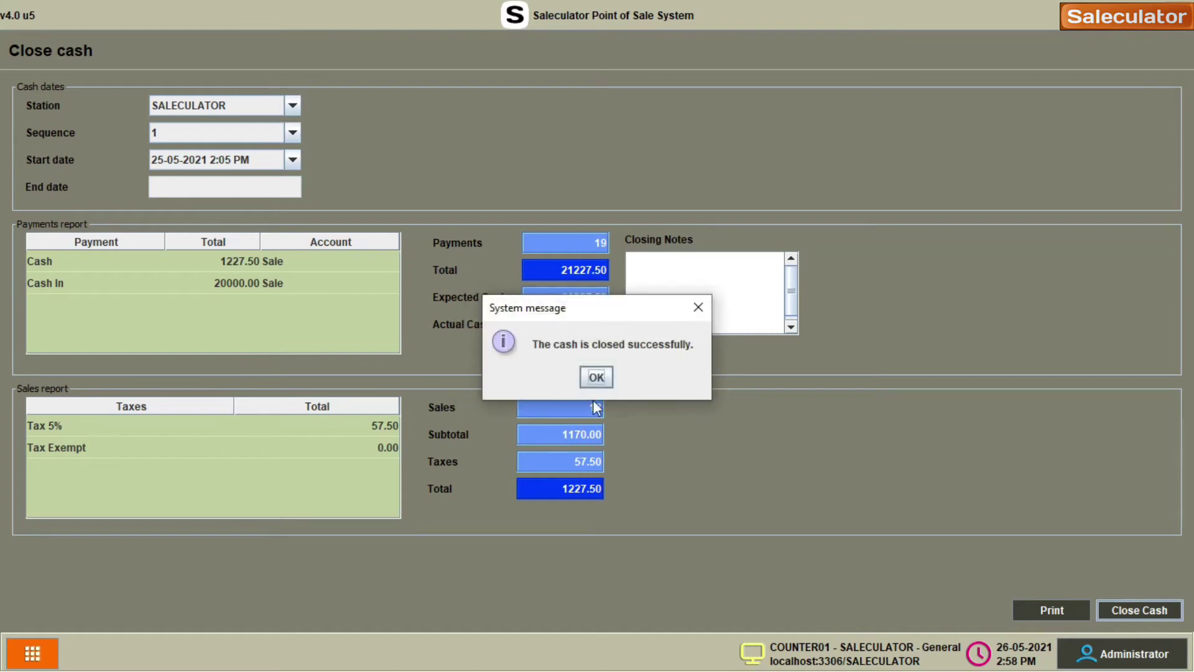
{"action": "left_click", "coordinate": [591, 376]}
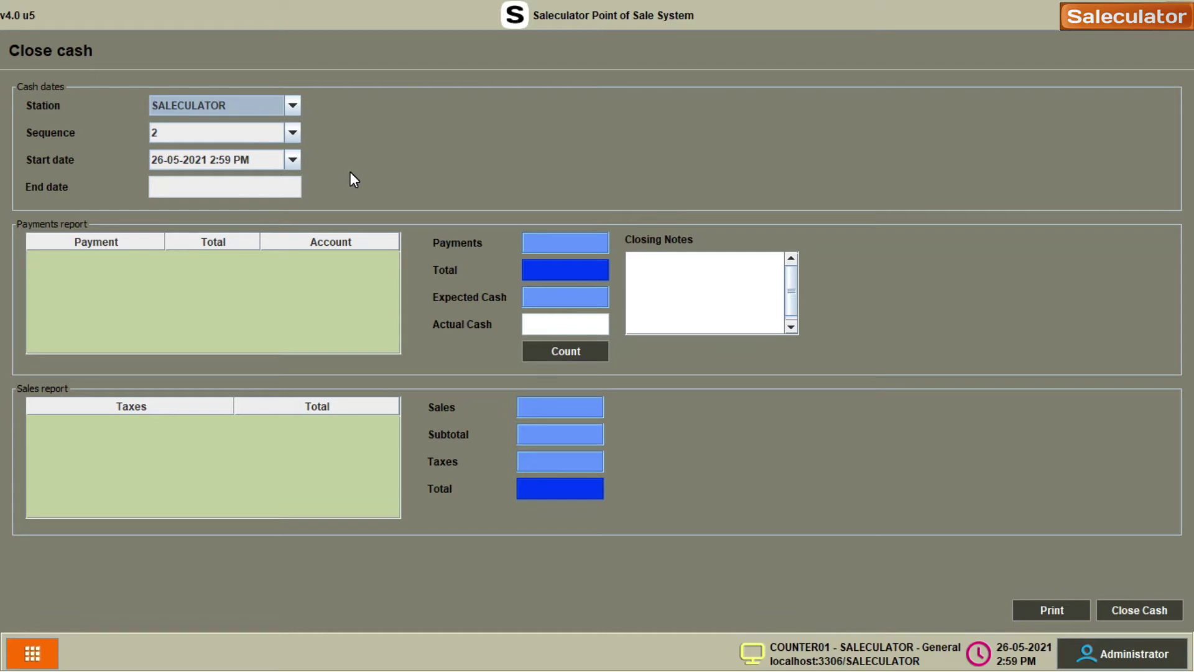
{"action": "left_click", "coordinate": [267, 133]}
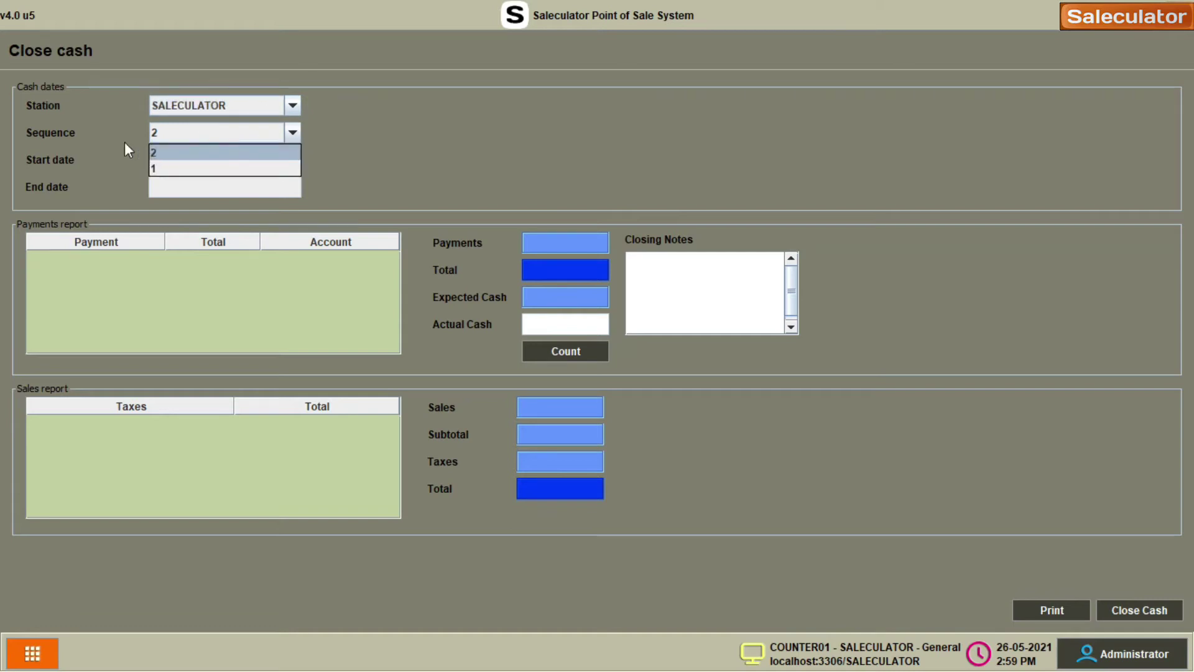
{"action": "left_click", "coordinate": [106, 123]}
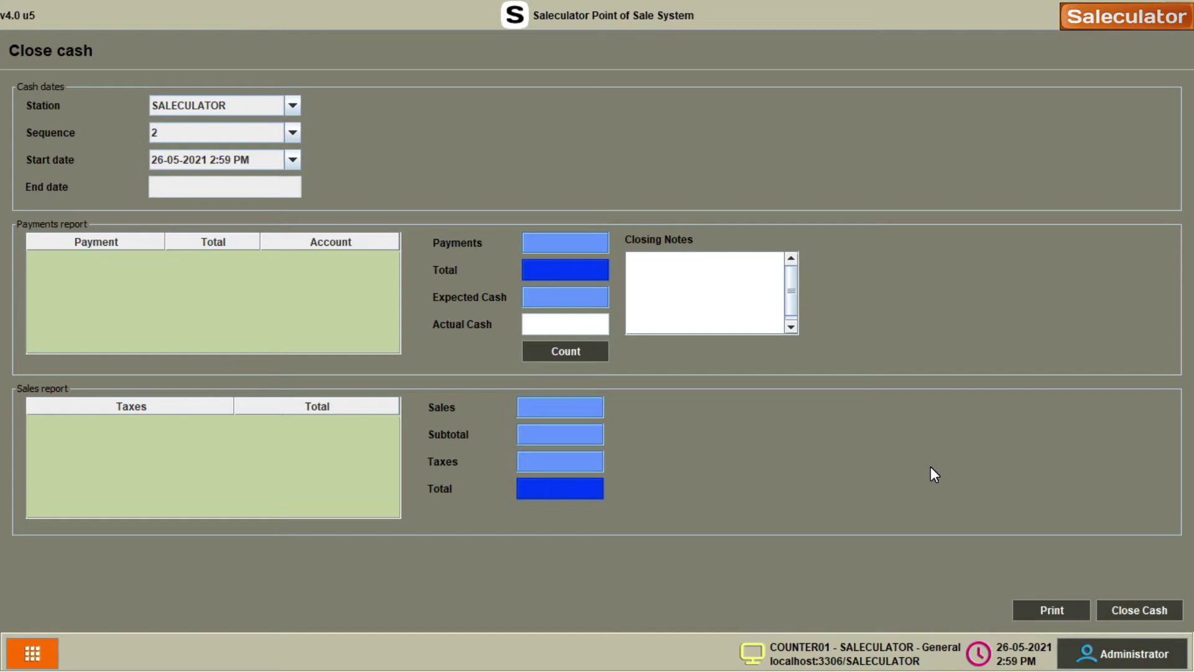
{"action": "left_click", "coordinate": [32, 653]}
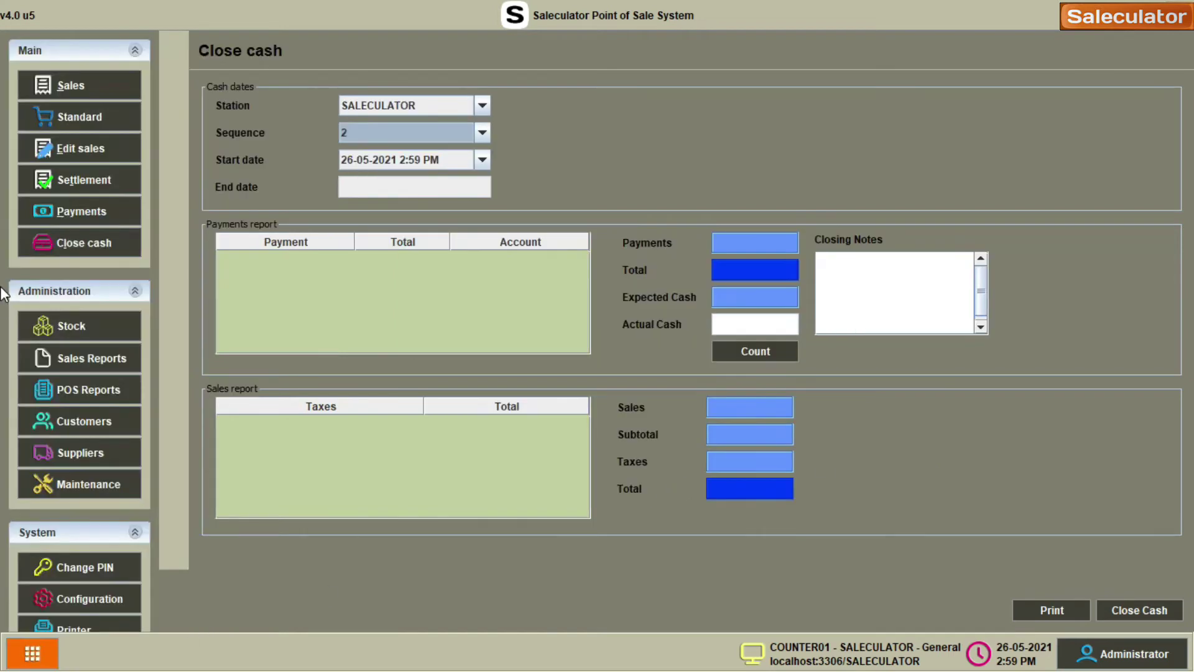
Save a 40000.00 Cash In payment under the Sale account
{"action": "left_click", "coordinate": [82, 214]}
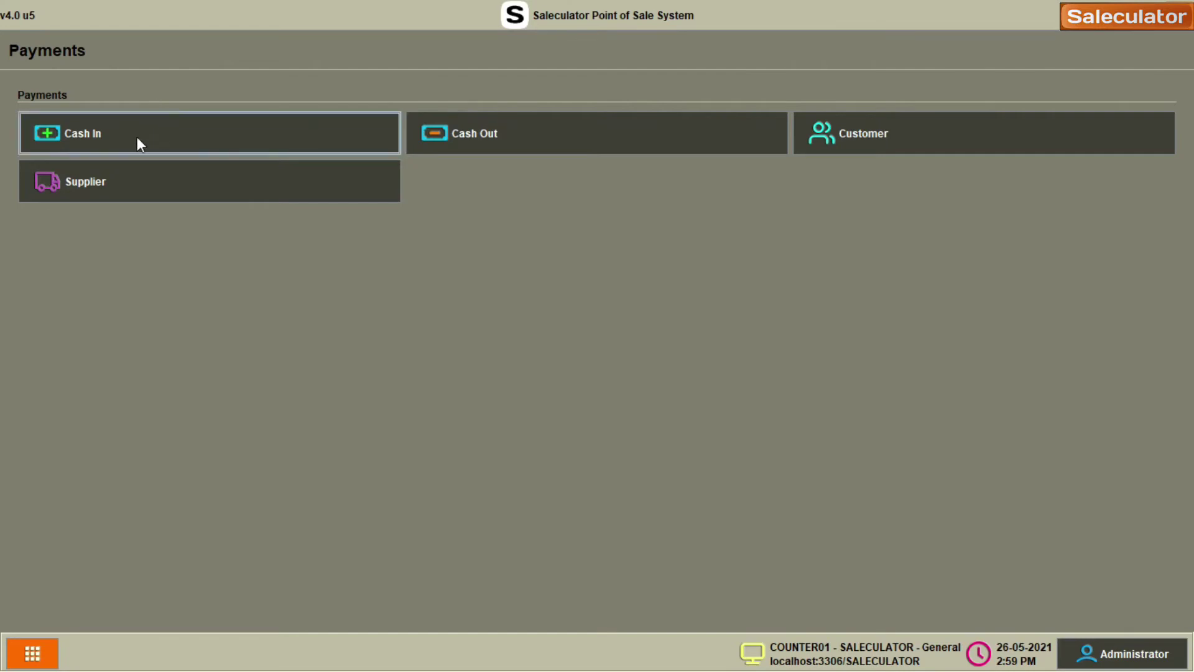
{"action": "left_click", "coordinate": [119, 139]}
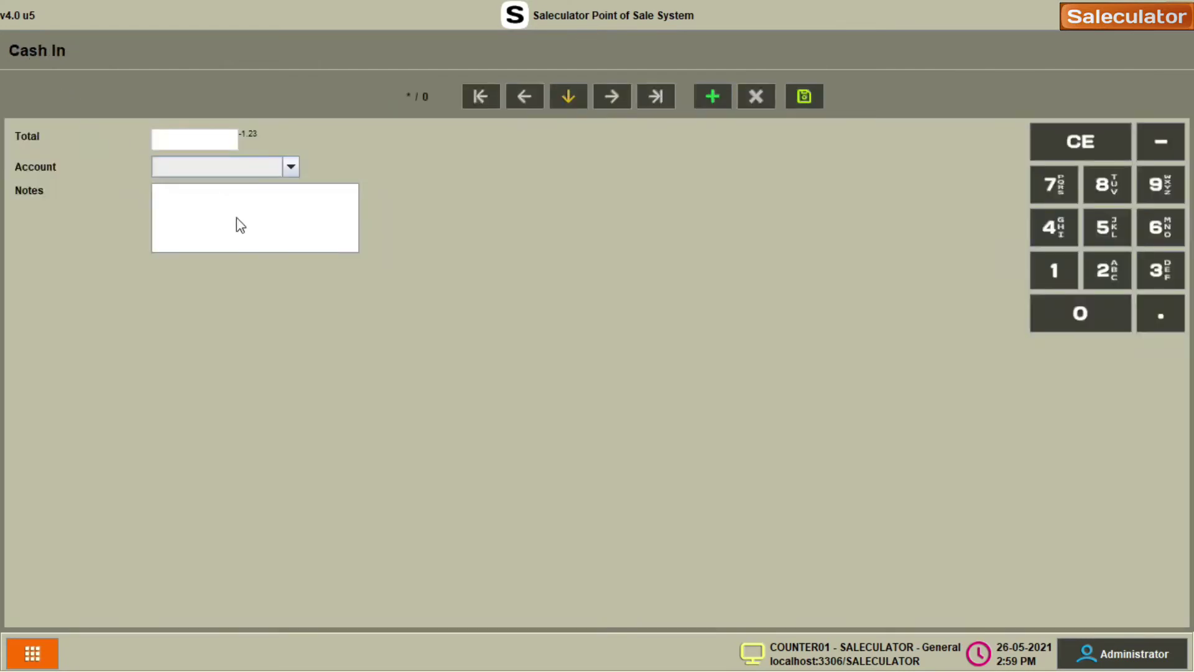
{"action": "type", "text": "40000"}
{"action": "left_click", "coordinate": [273, 165]}
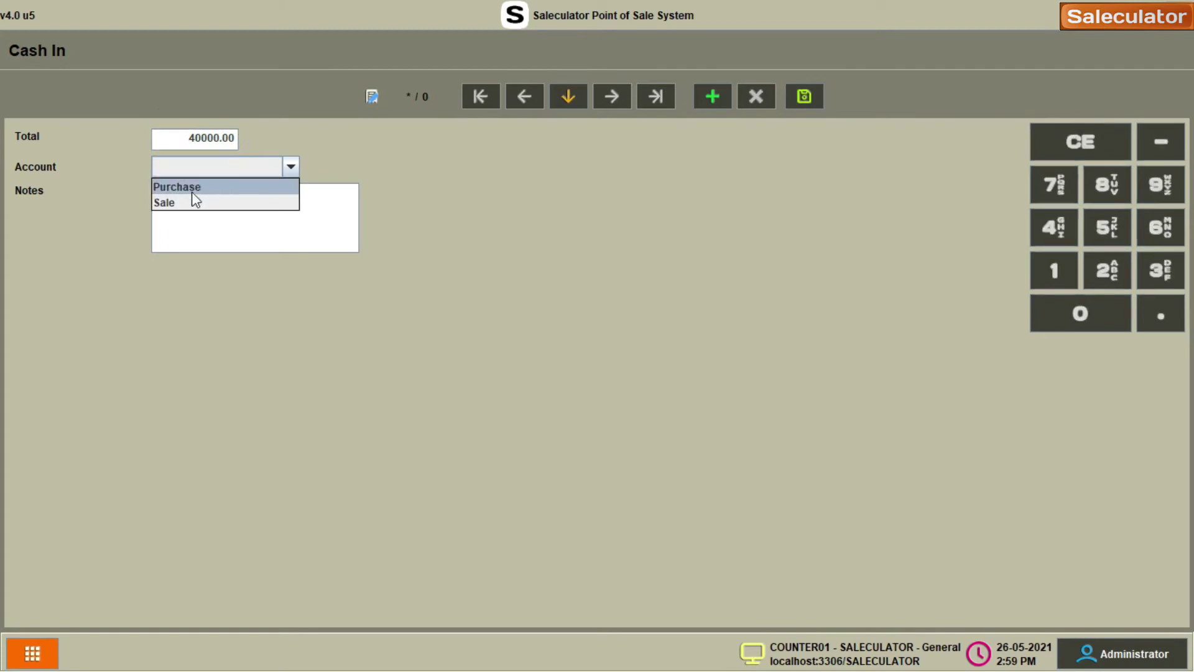
{"action": "left_click", "coordinate": [193, 203]}
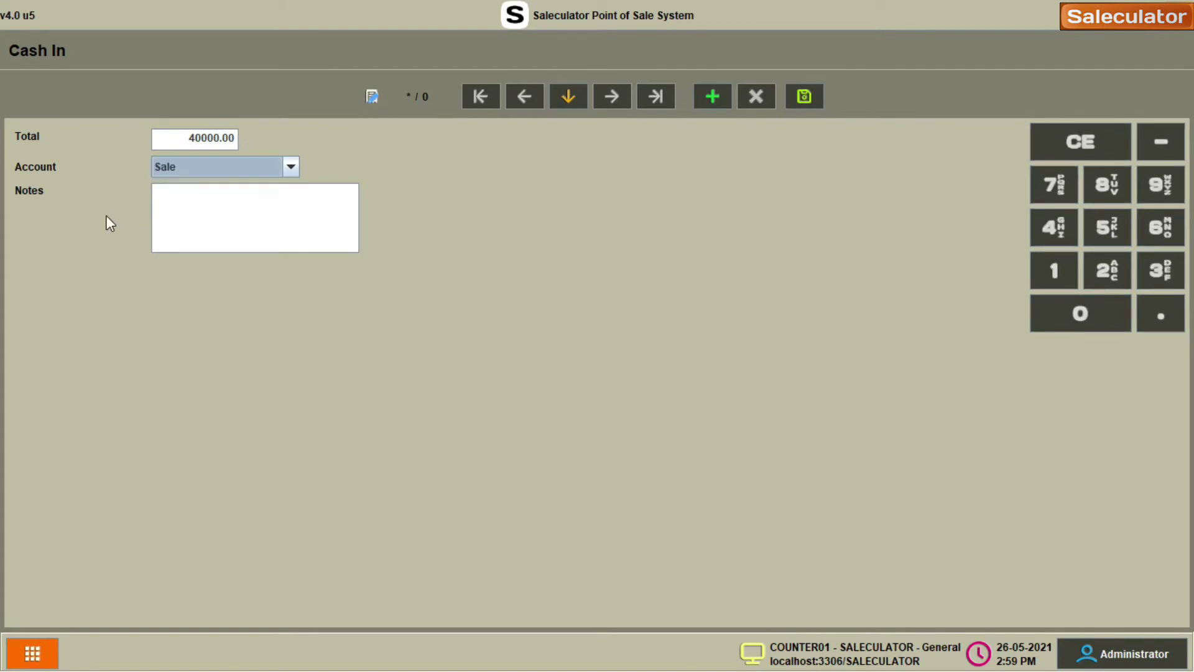
{"action": "left_click", "coordinate": [203, 192]}
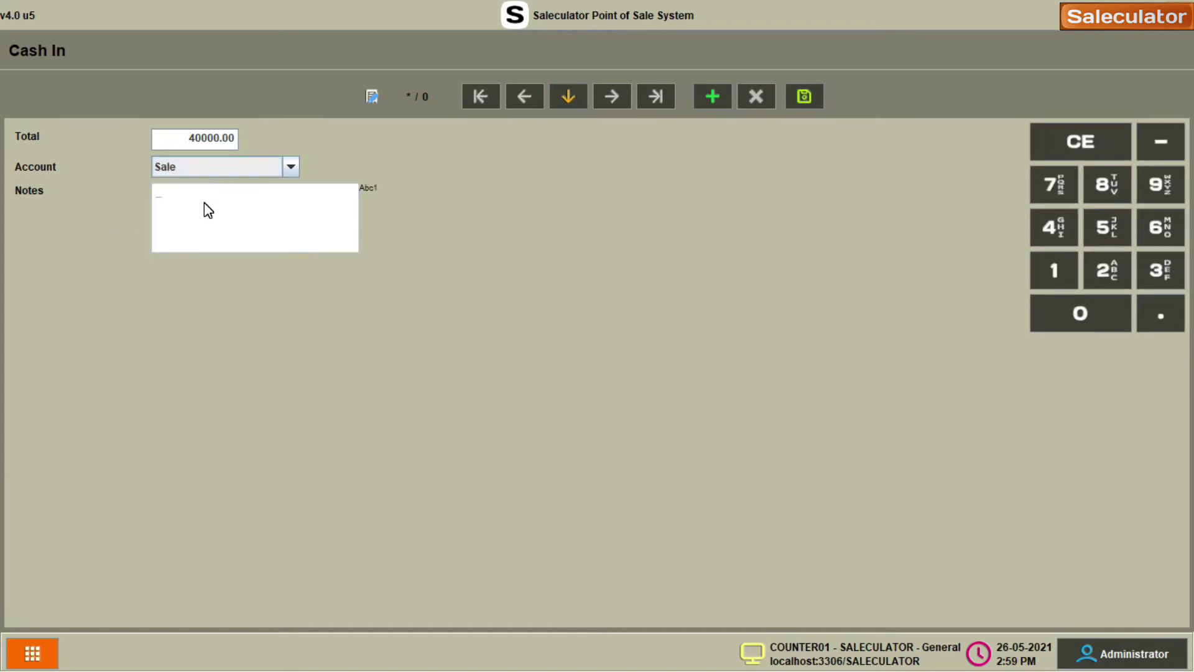
{"action": "left_click", "coordinate": [803, 100]}
{"action": "left_click", "coordinate": [31, 653]}
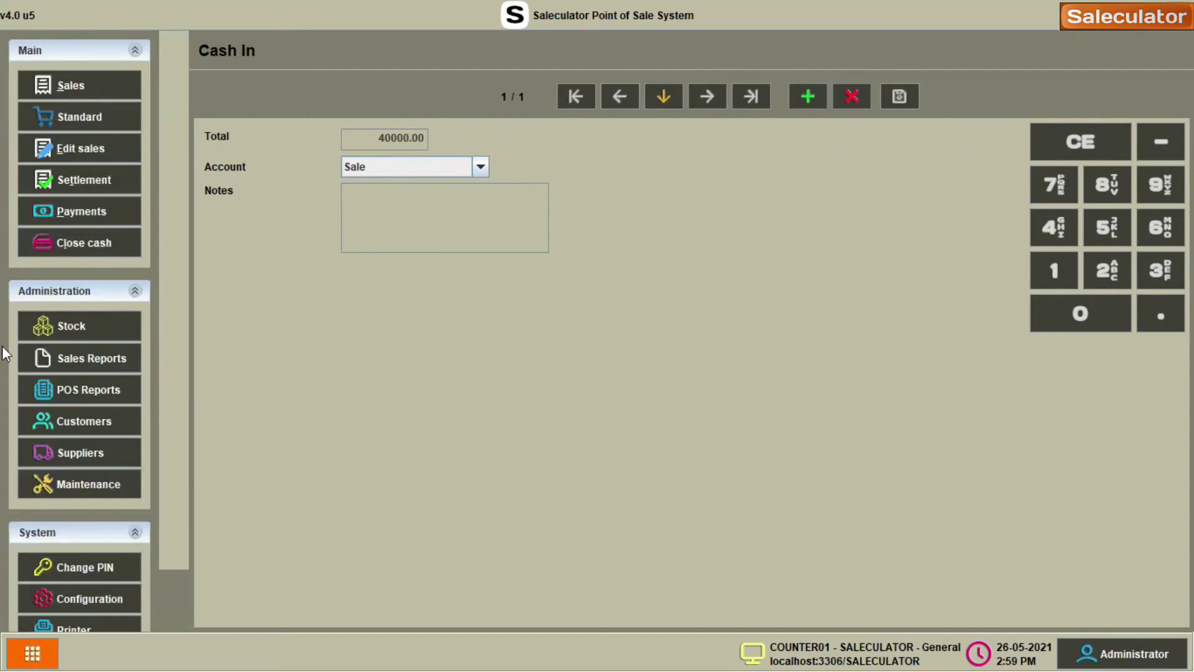
Reopen the Close cash report showing 40000.00 expected cash for sequence 2
{"action": "left_click", "coordinate": [93, 245]}
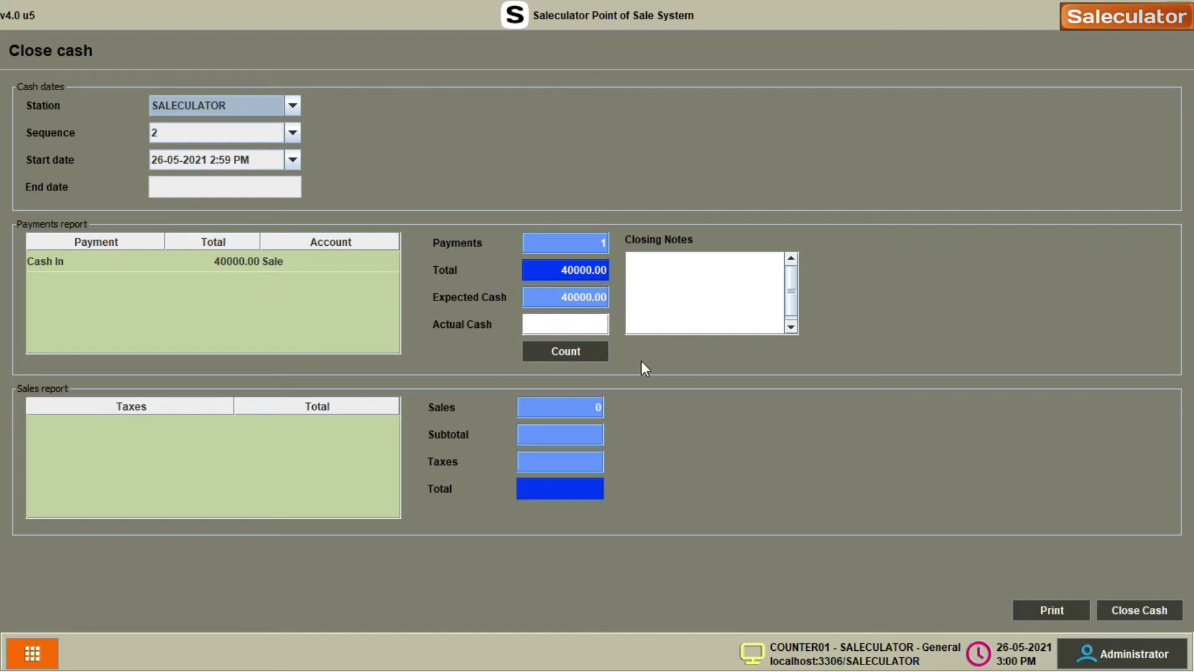
{"action": "left_click", "coordinate": [599, 325]}
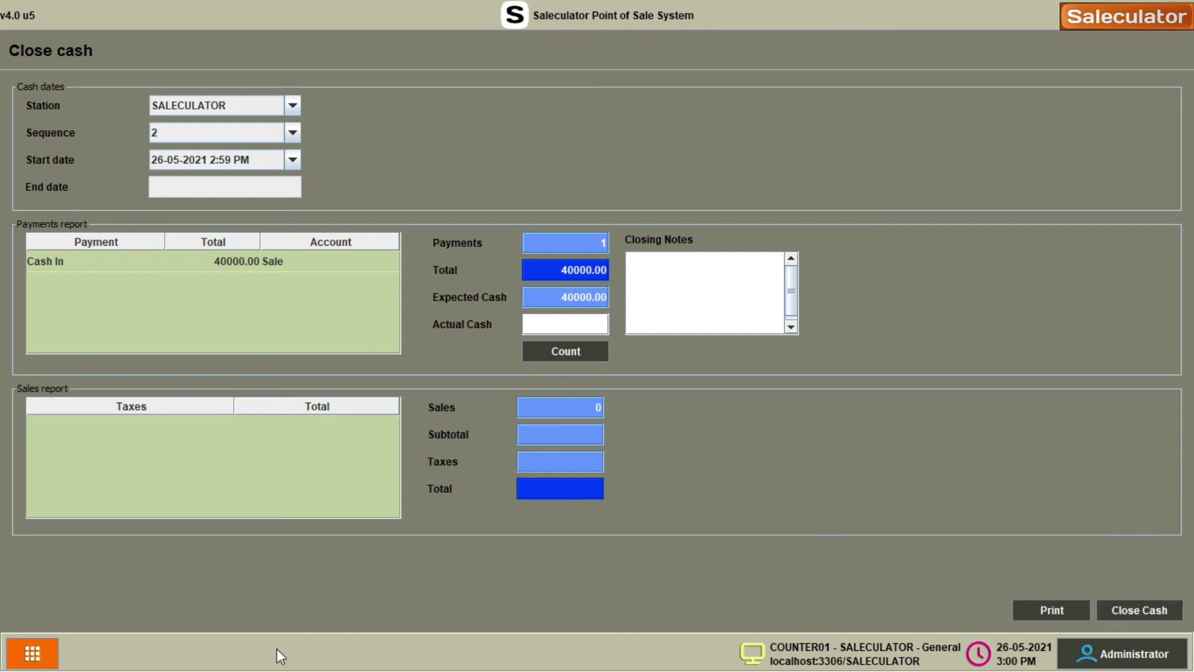
{"action": "left_click", "coordinate": [32, 654]}
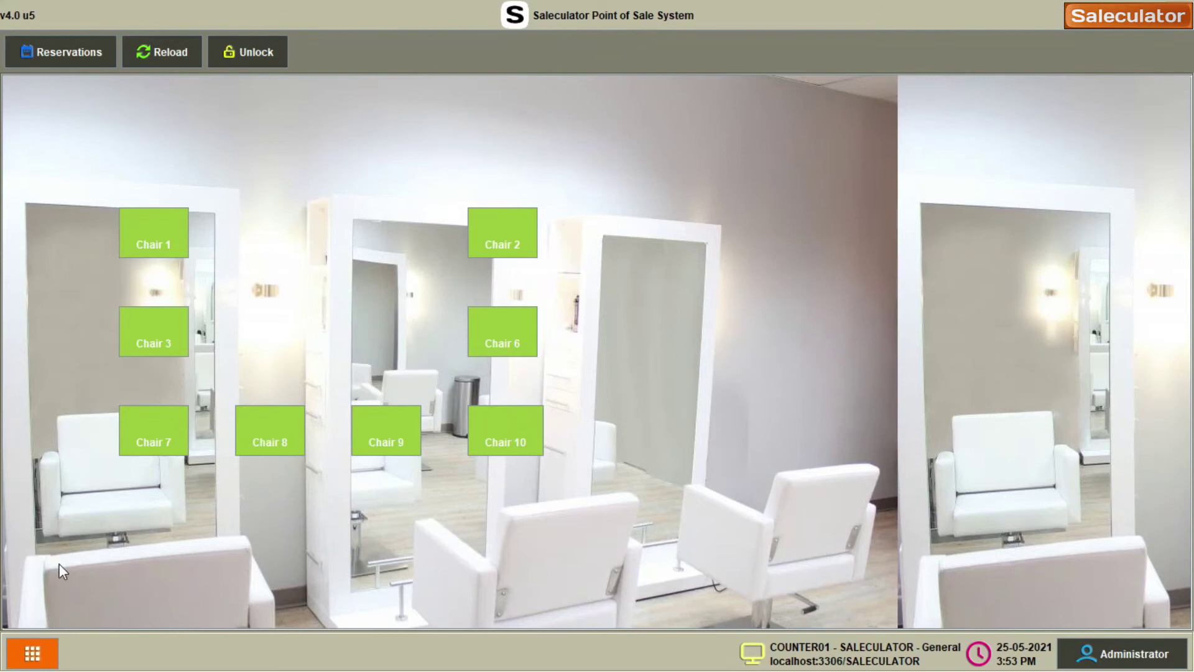
Open Stock > Products and browse the BEARD TRIM, COLOUR and CHILDREN & TEENS entries
{"action": "left_click", "coordinate": [32, 653]}
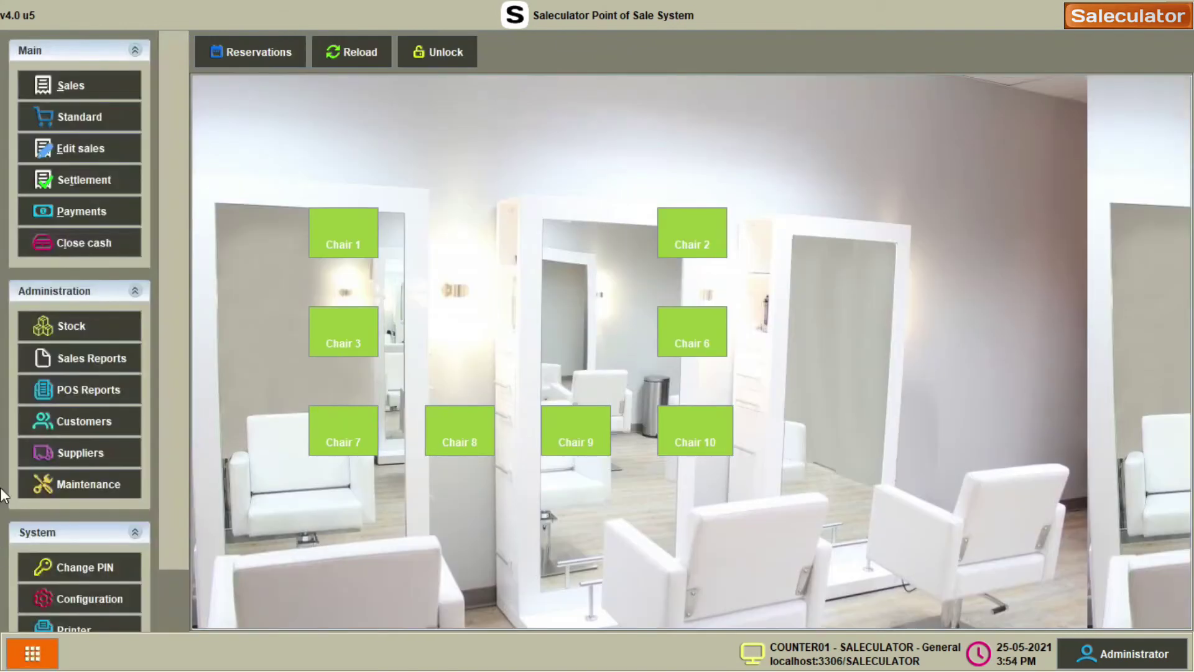
{"action": "left_click", "coordinate": [75, 321]}
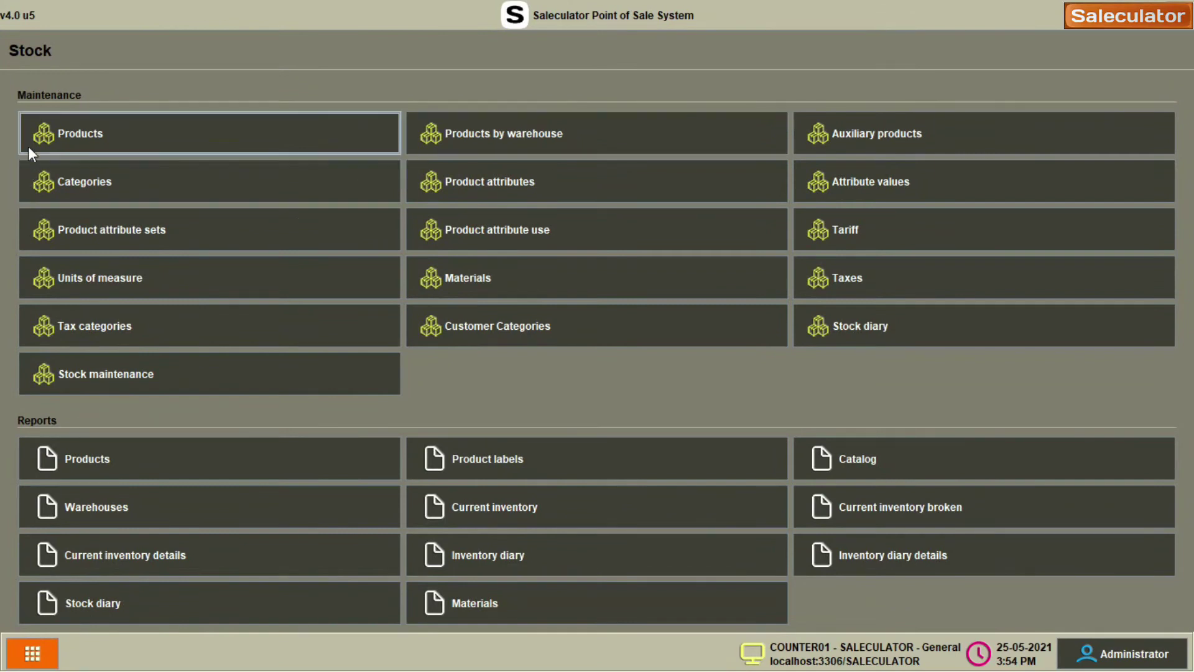
{"action": "left_click", "coordinate": [143, 133]}
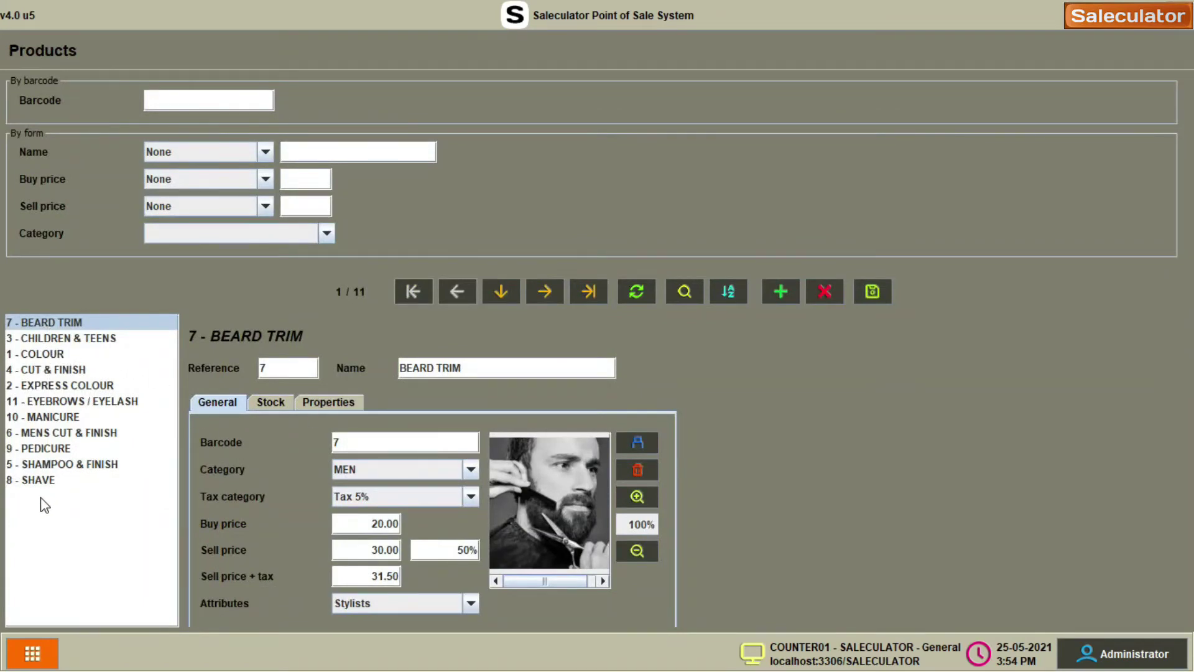
{"action": "left_click", "coordinate": [34, 337]}
{"action": "left_click", "coordinate": [38, 353]}
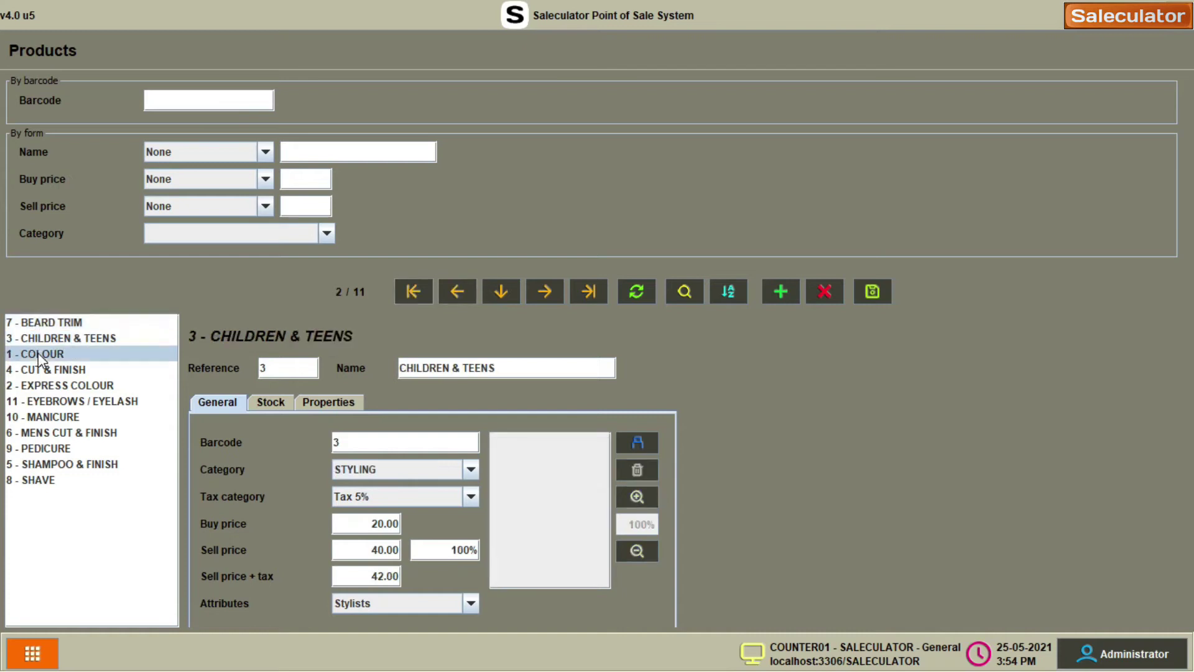
{"action": "left_click", "coordinate": [40, 322]}
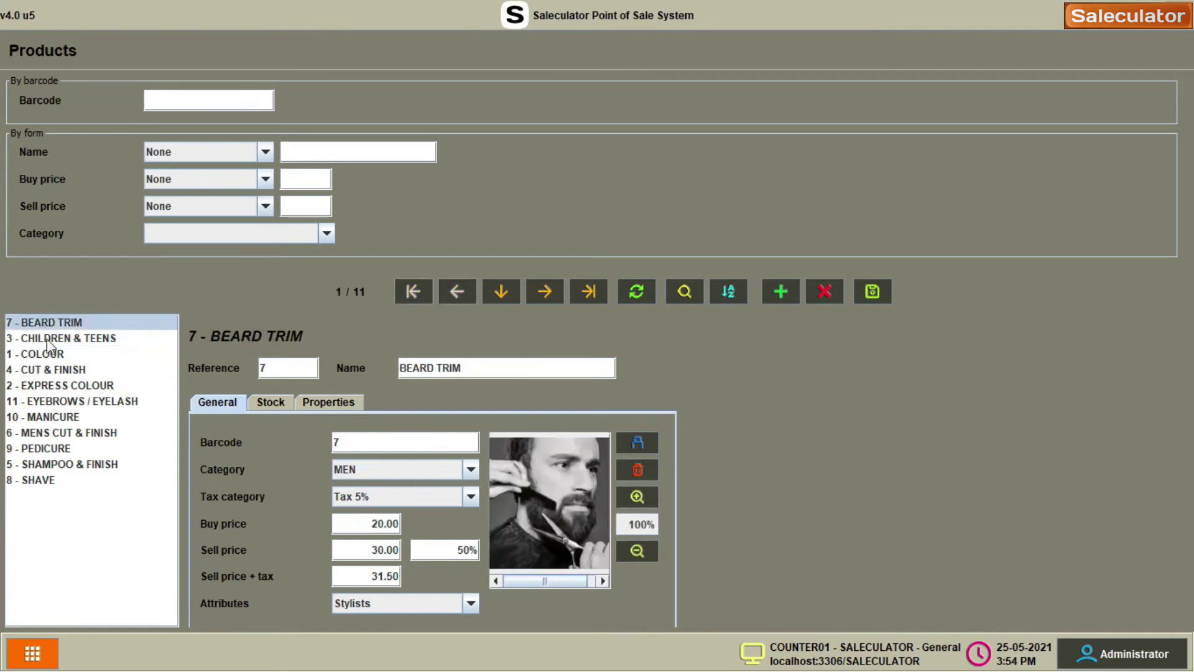
{"action": "left_click", "coordinate": [57, 342]}
{"action": "left_click", "coordinate": [70, 327]}
Create a new product with reference 12, name Hair Straightening and barcode 12
{"action": "left_click", "coordinate": [786, 297]}
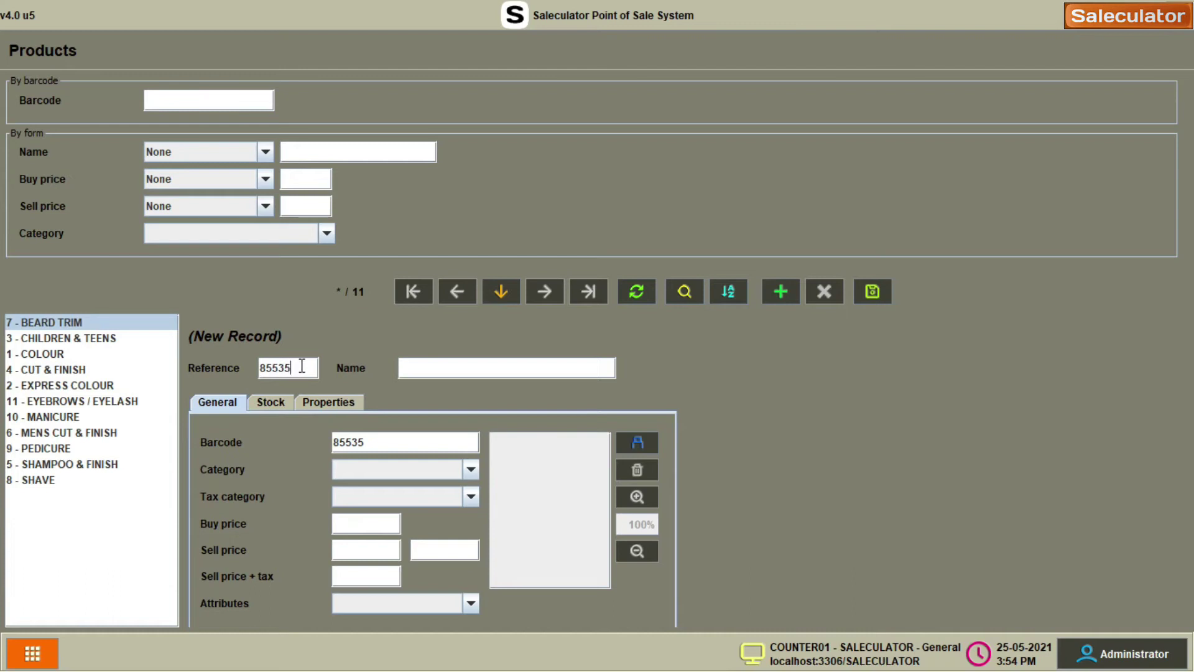
{"action": "key", "text": "BackSpace"}
{"action": "key", "text": "BackSpace"}
{"action": "key", "text": "BackSpace"}
{"action": "key", "text": "BackSpace"}
{"action": "key", "text": "BackSpace"}
{"action": "type", "text": "12"}
{"action": "left_click", "coordinate": [423, 374]}
{"action": "type", "text": "Hair S"}
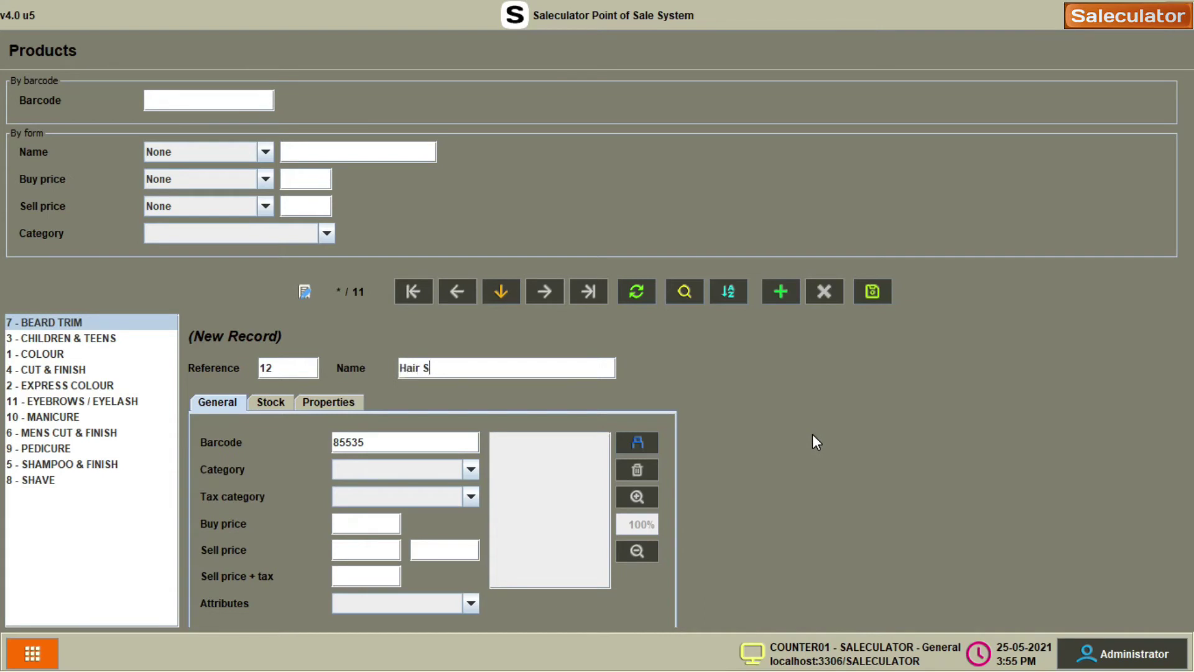
{"action": "type", "text": "traightening"}
{"action": "left_click", "coordinate": [383, 440]}
{"action": "left_click_drag", "start_coordinate": [380, 440], "coordinate": [265, 441]}
{"action": "type", "text": "12"}
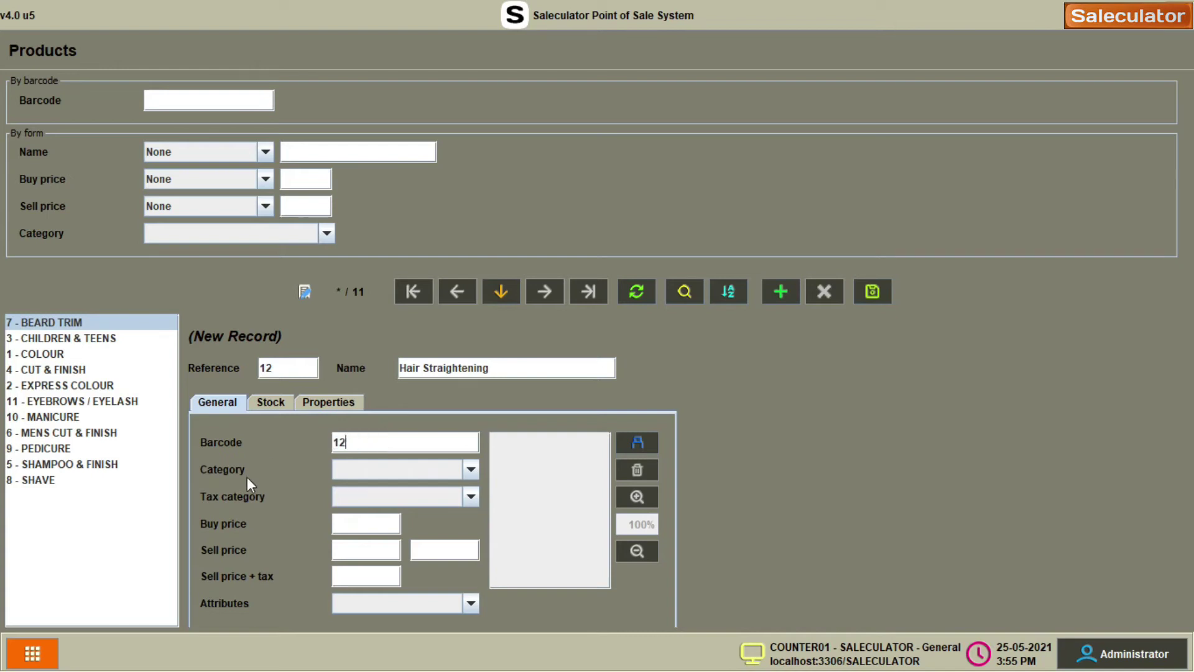
{"action": "left_click", "coordinate": [386, 469]}
{"action": "left_click", "coordinate": [350, 440]}
{"action": "left_click", "coordinate": [409, 473]}
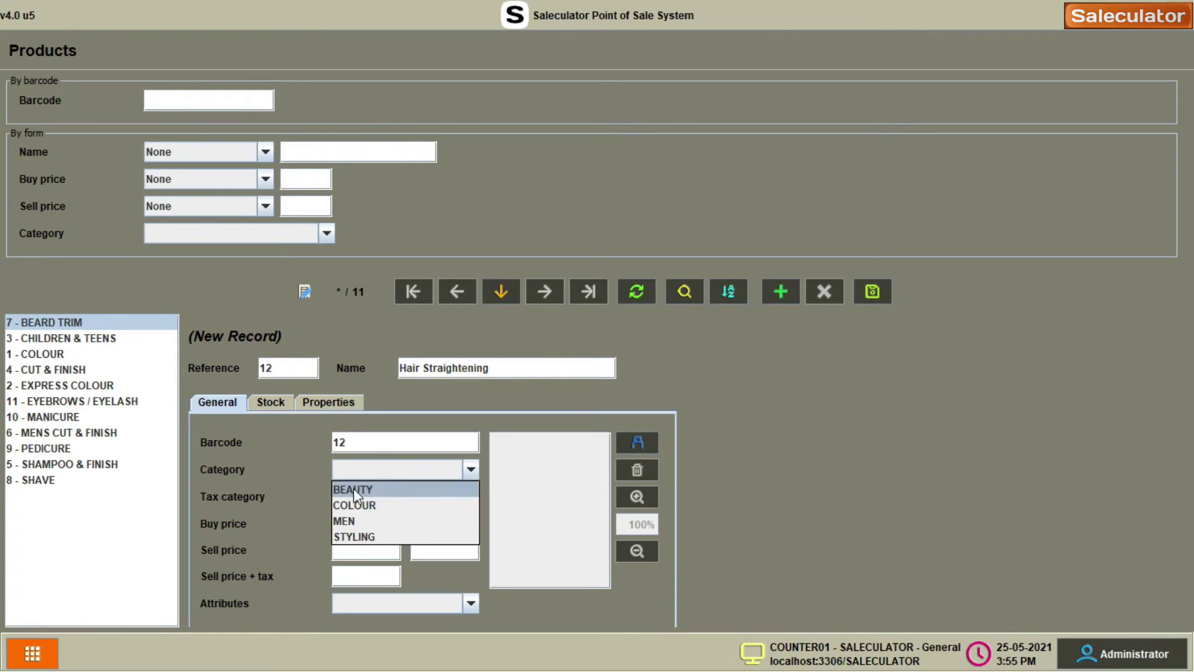
Set category STYLING, tax category Tax Exempt, buy price 0 and sell price 20
{"action": "left_click", "coordinate": [368, 539]}
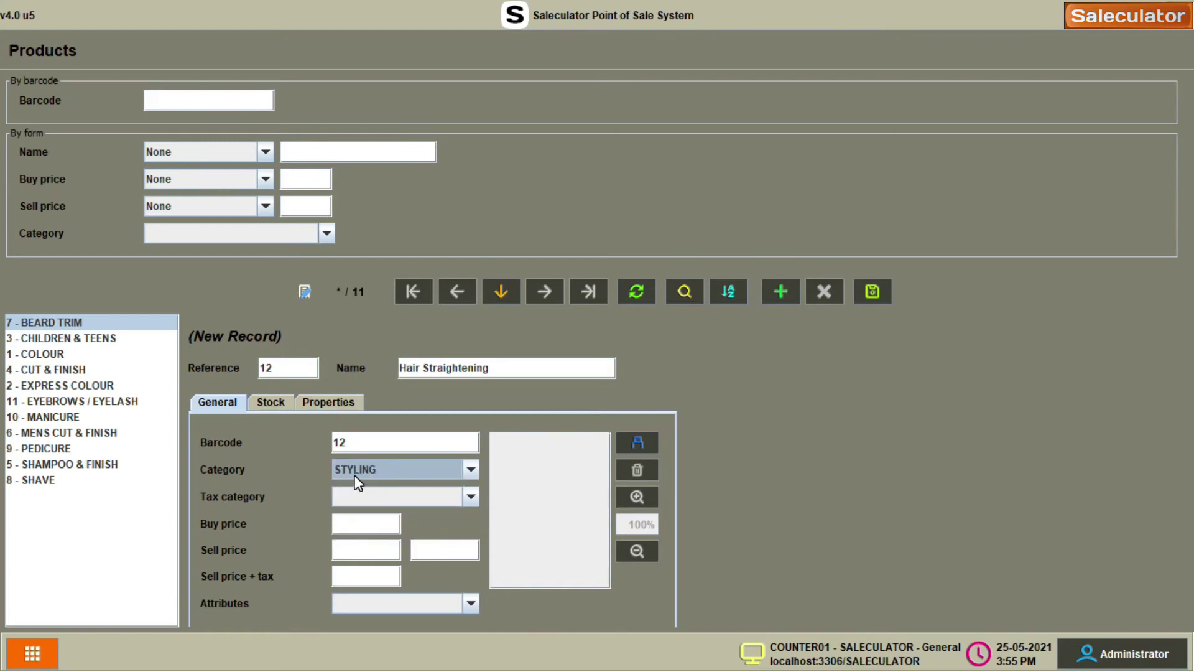
{"action": "left_click", "coordinate": [469, 499]}
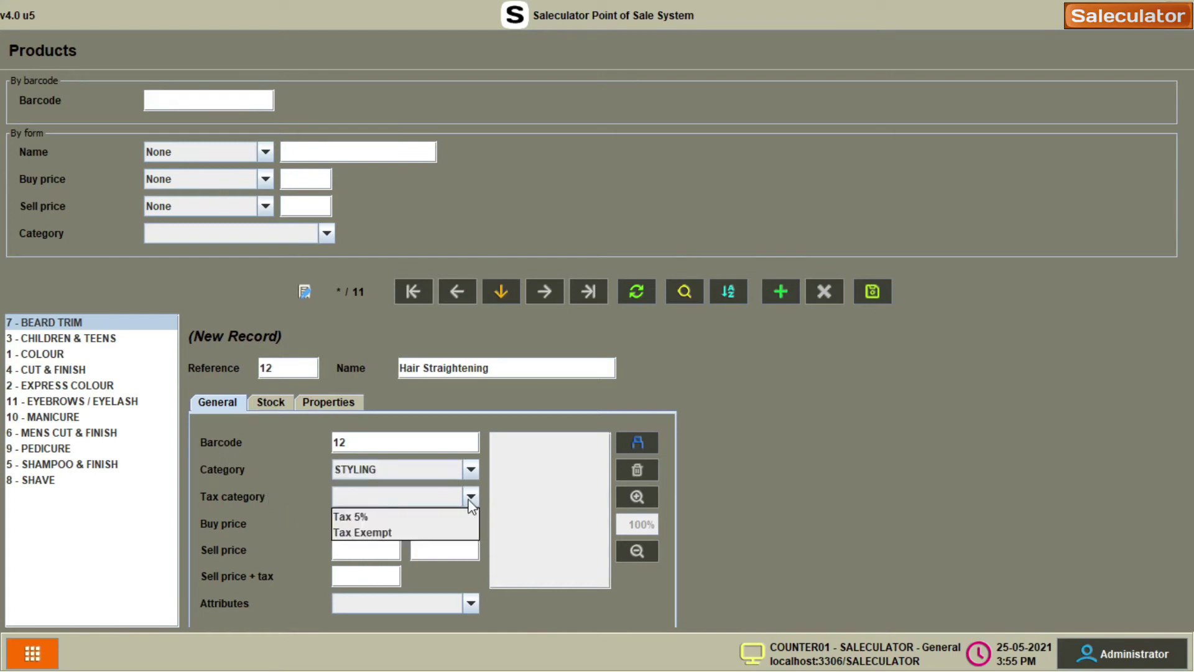
{"action": "left_click", "coordinate": [371, 536]}
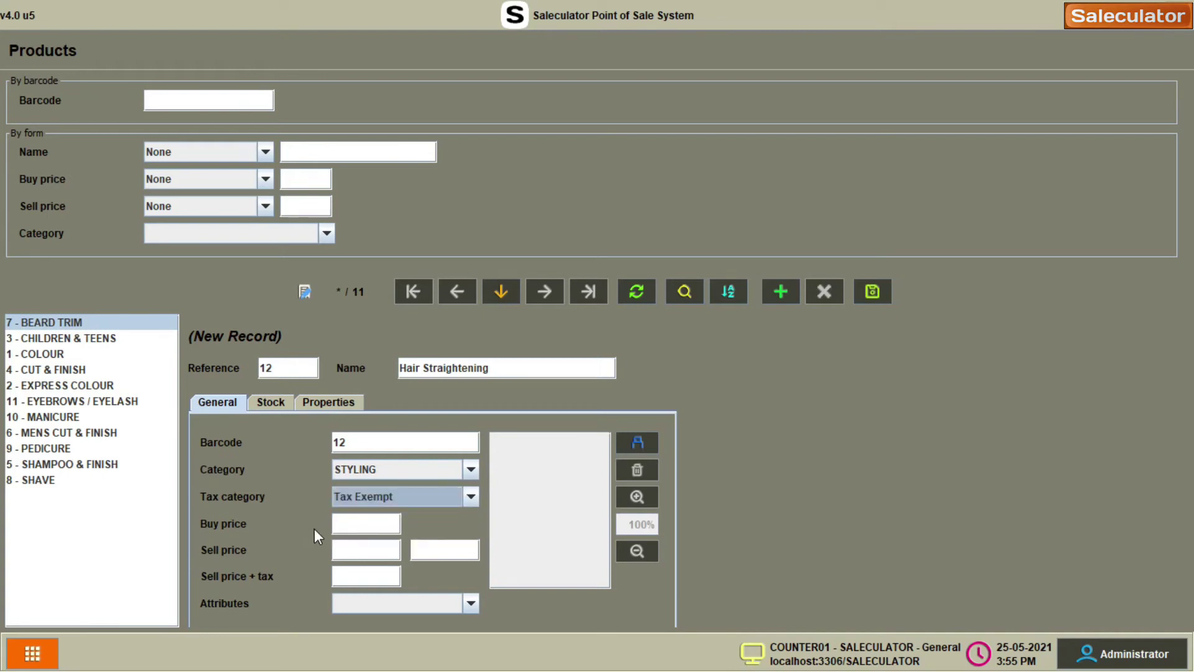
{"action": "left_click", "coordinate": [357, 523]}
{"action": "type", "text": "0"}
{"action": "left_click", "coordinate": [372, 555]}
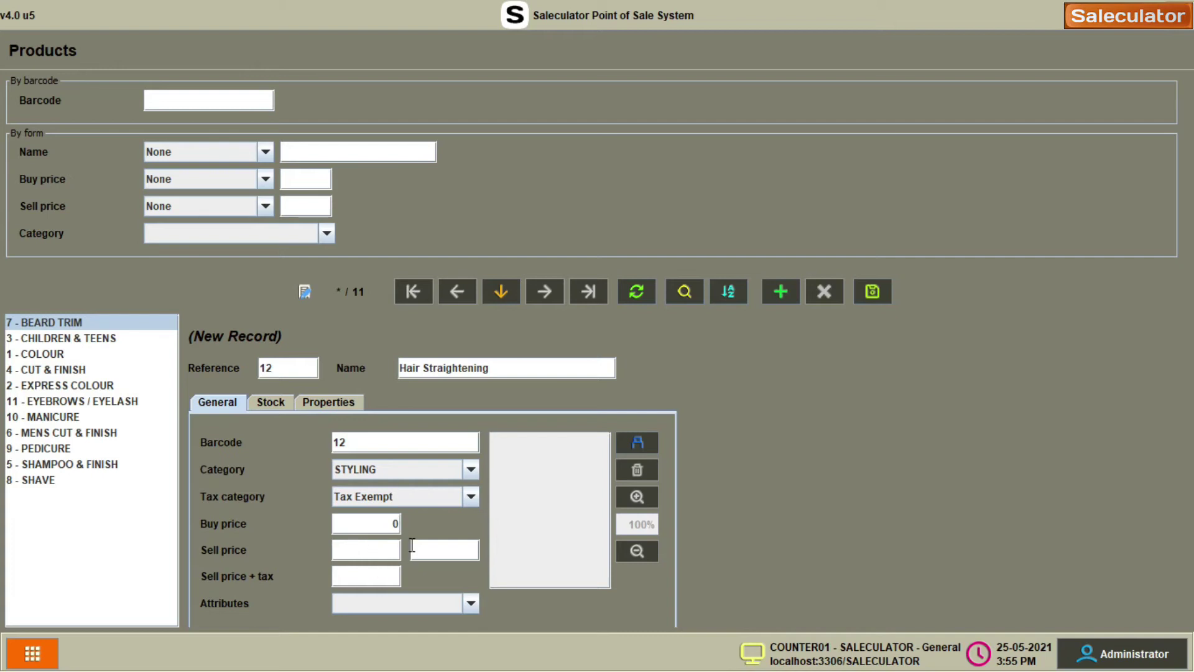
{"action": "type", "text": "20"}
Assign the Stylists attribute set and save the product
{"action": "left_click", "coordinate": [468, 606]}
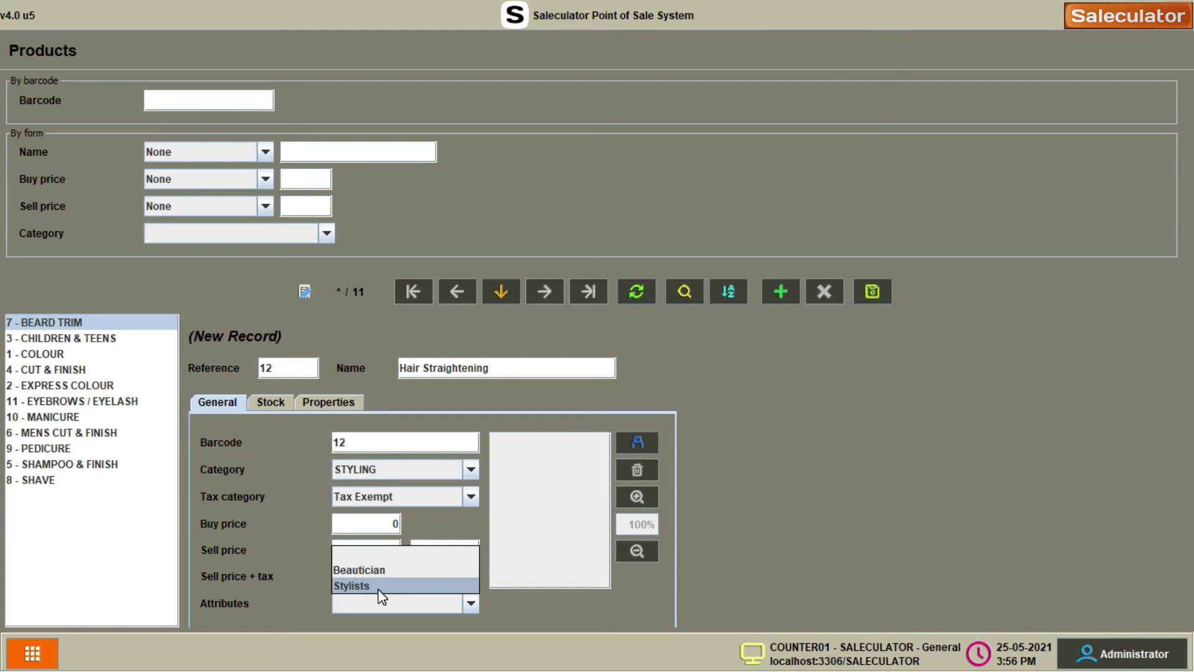
{"action": "left_click", "coordinate": [378, 588]}
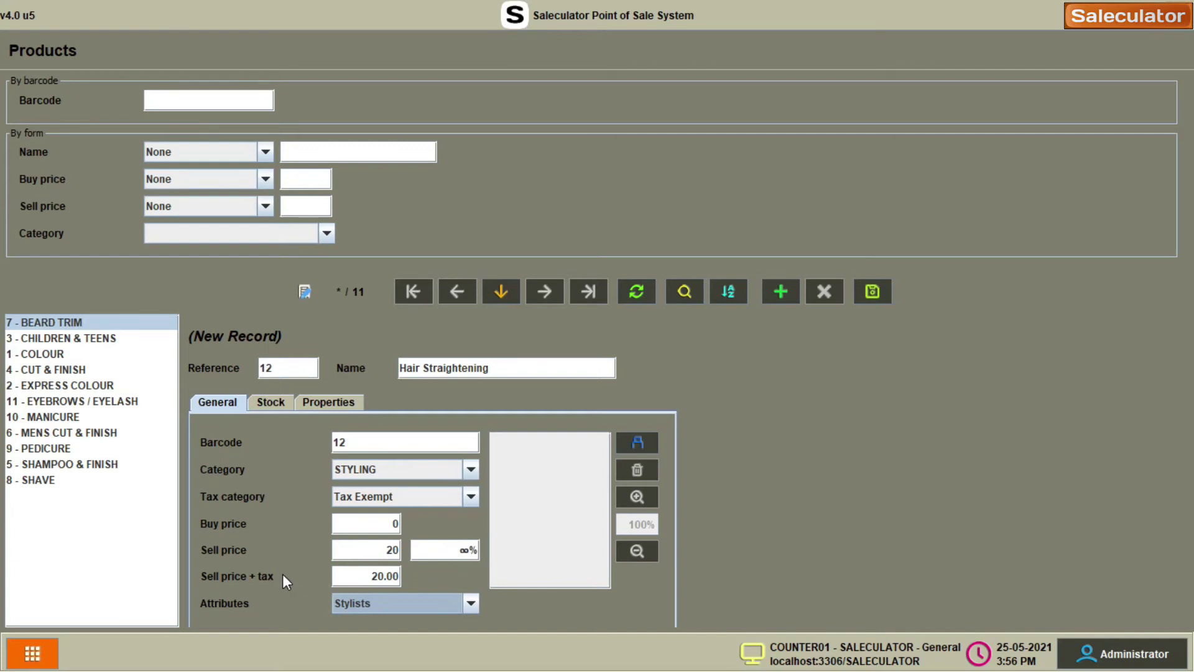
{"action": "left_click", "coordinate": [782, 295]}
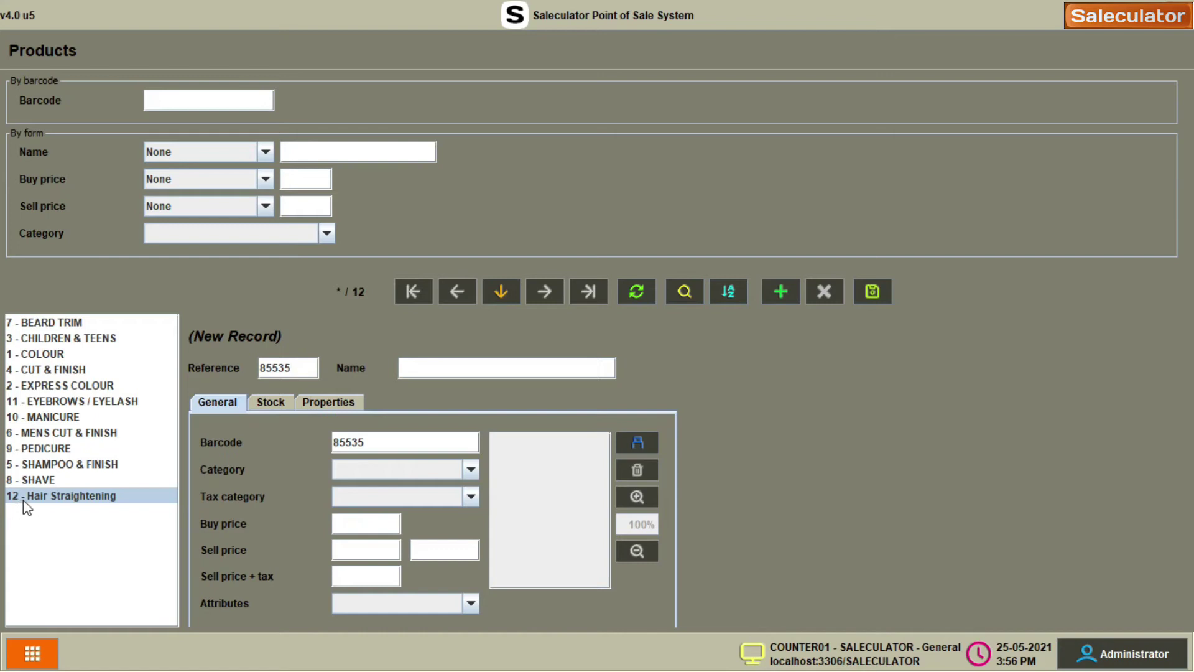
Reopen product 12 Hair Straightening and review its General and Stock settings
{"action": "left_click", "coordinate": [87, 486]}
{"action": "left_click", "coordinate": [86, 495]}
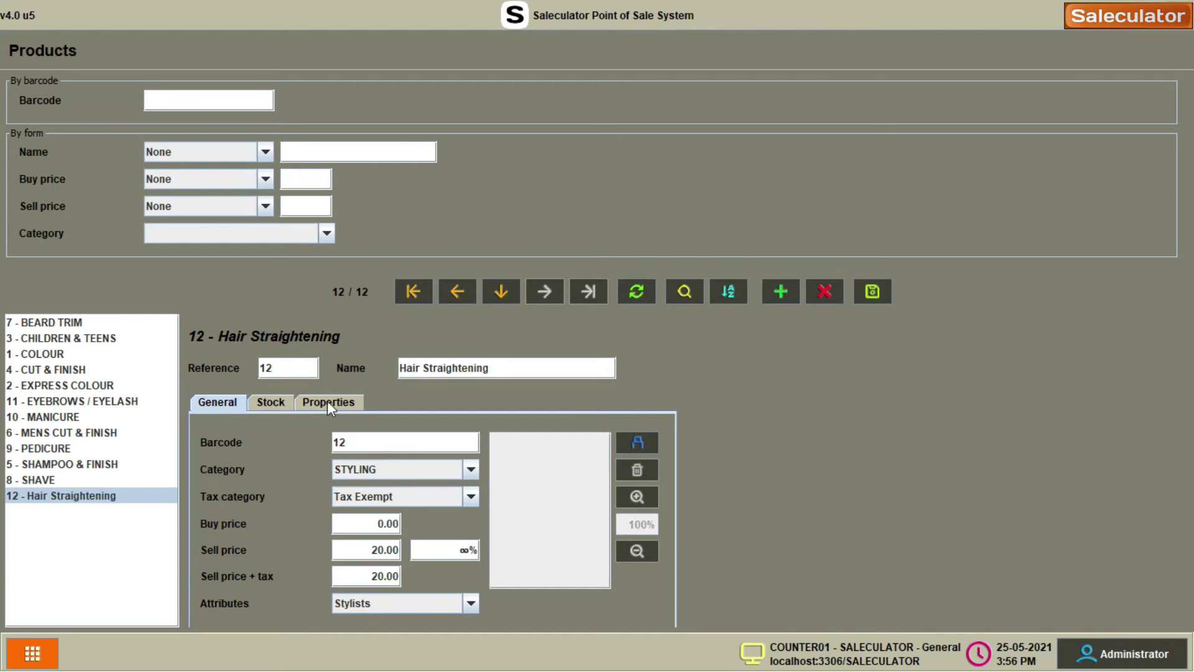
{"action": "left_click", "coordinate": [33, 656]}
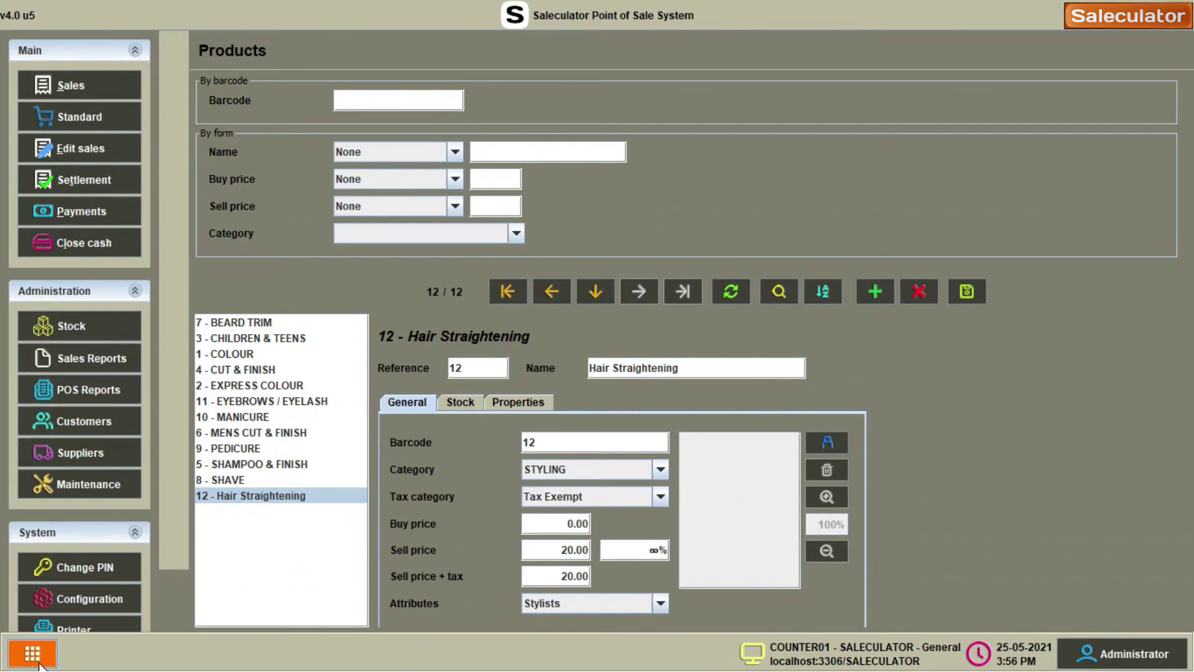
{"action": "left_click", "coordinate": [16, 650]}
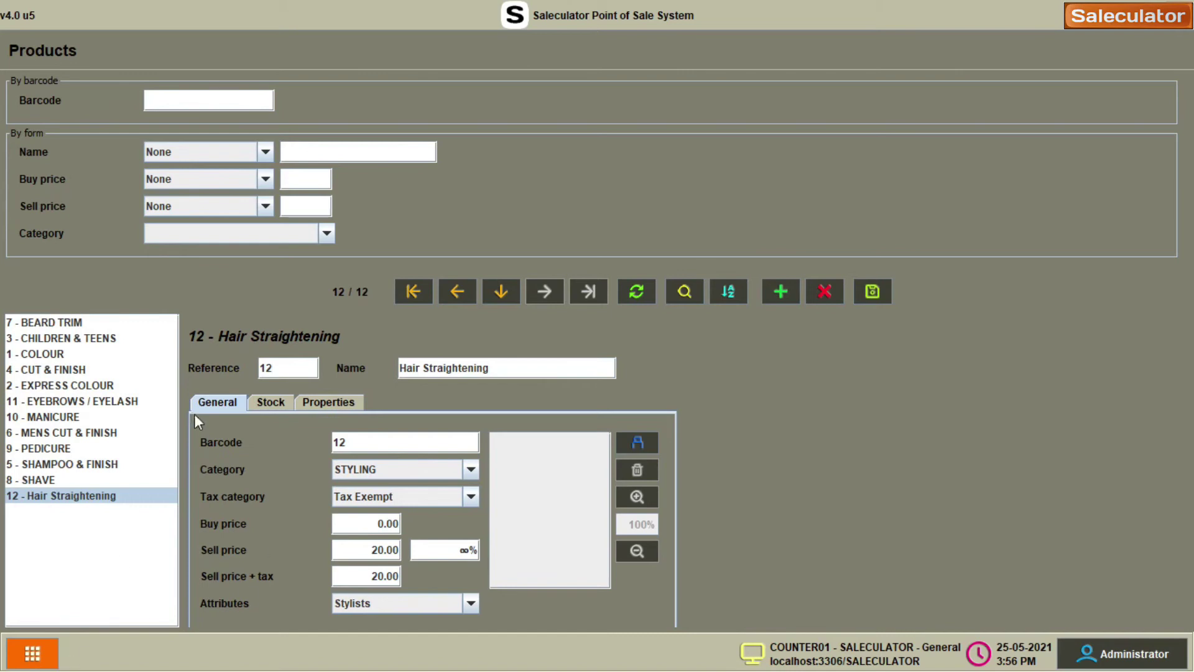
{"action": "left_click", "coordinate": [268, 401]}
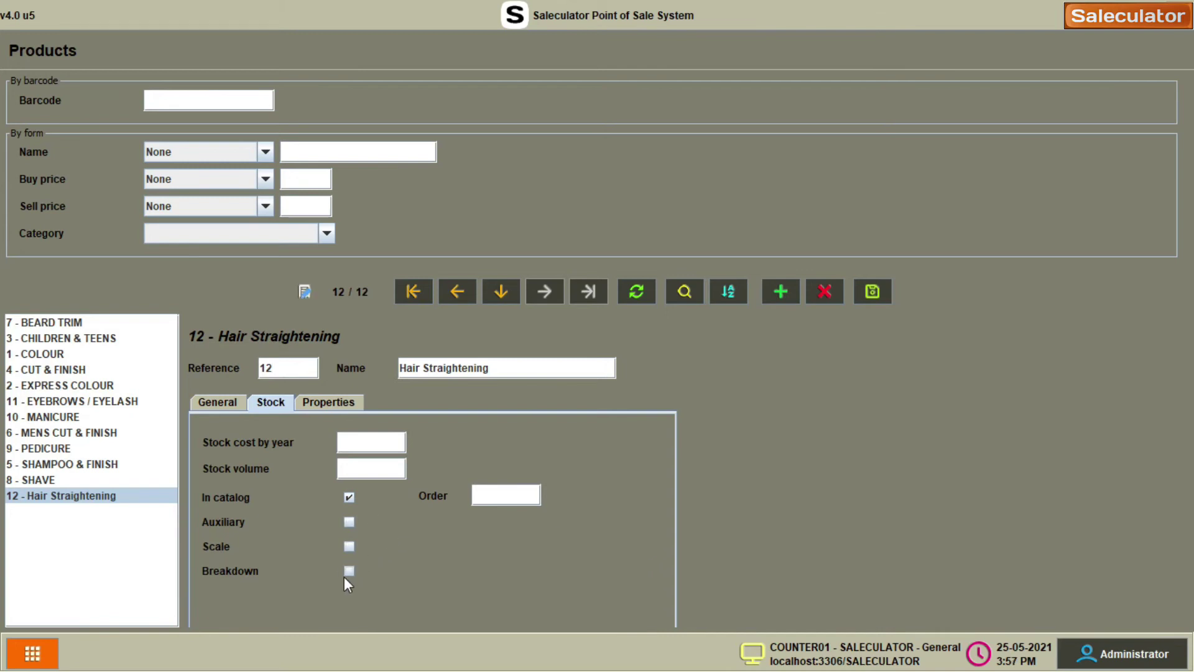
{"action": "left_click", "coordinate": [223, 403]}
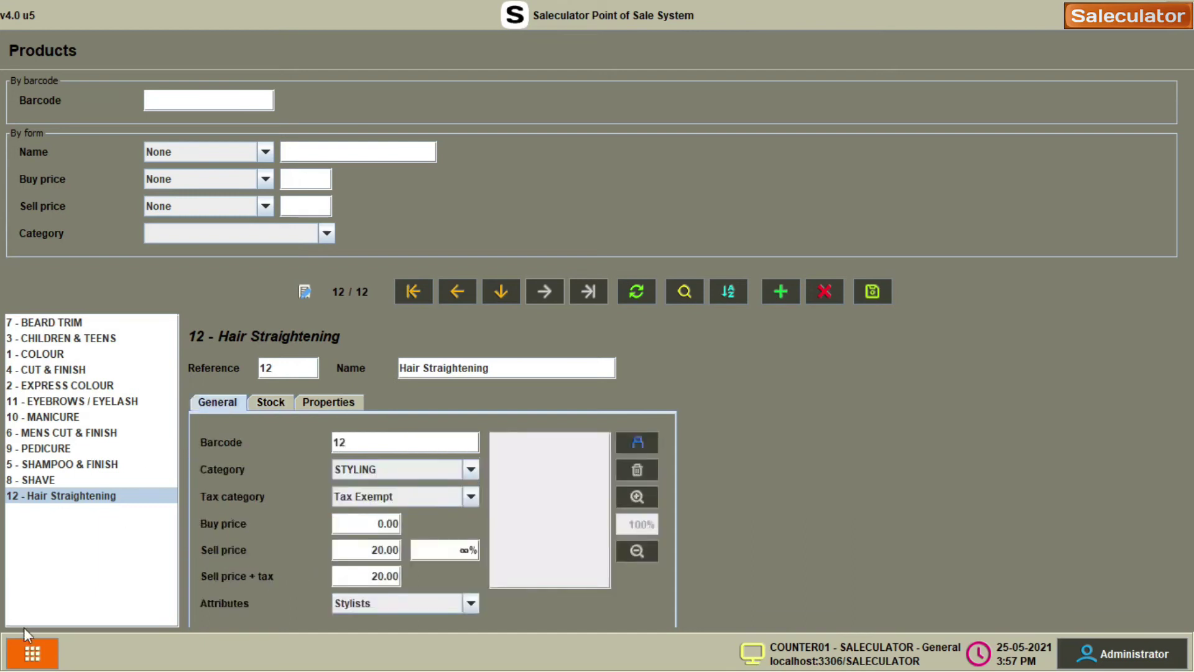
{"action": "left_click", "coordinate": [20, 658]}
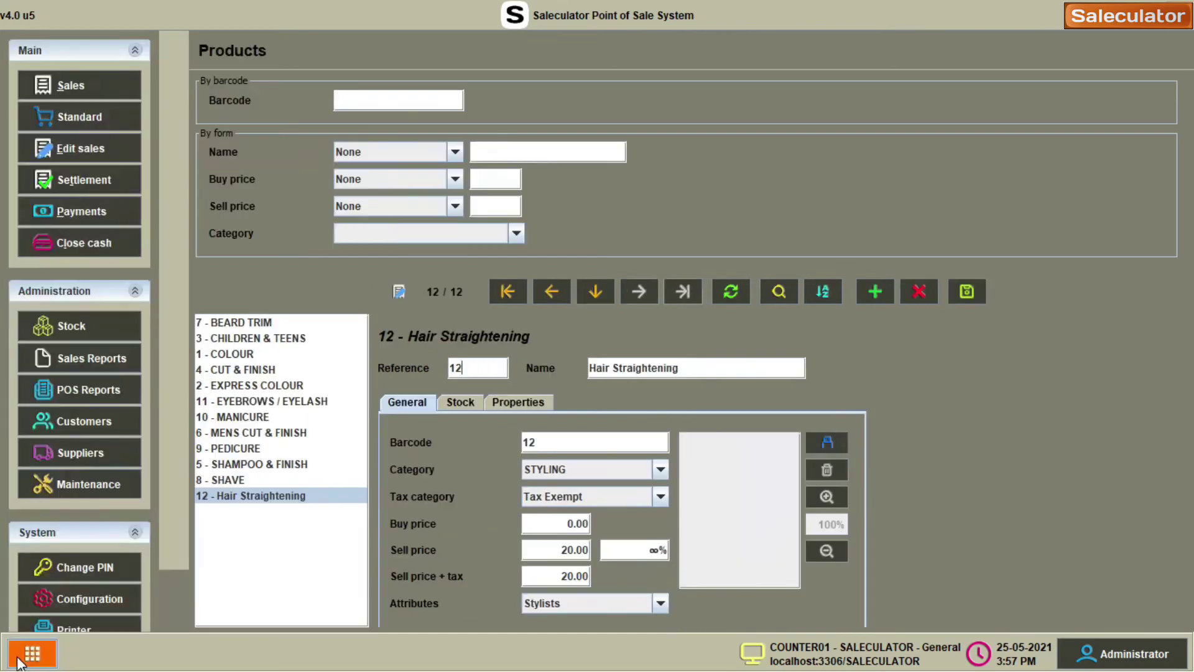
{"action": "left_click", "coordinate": [81, 100]}
Save the product changes and add Hair Straightening to a Chair 1 ticket
{"action": "left_click", "coordinate": [639, 378]}
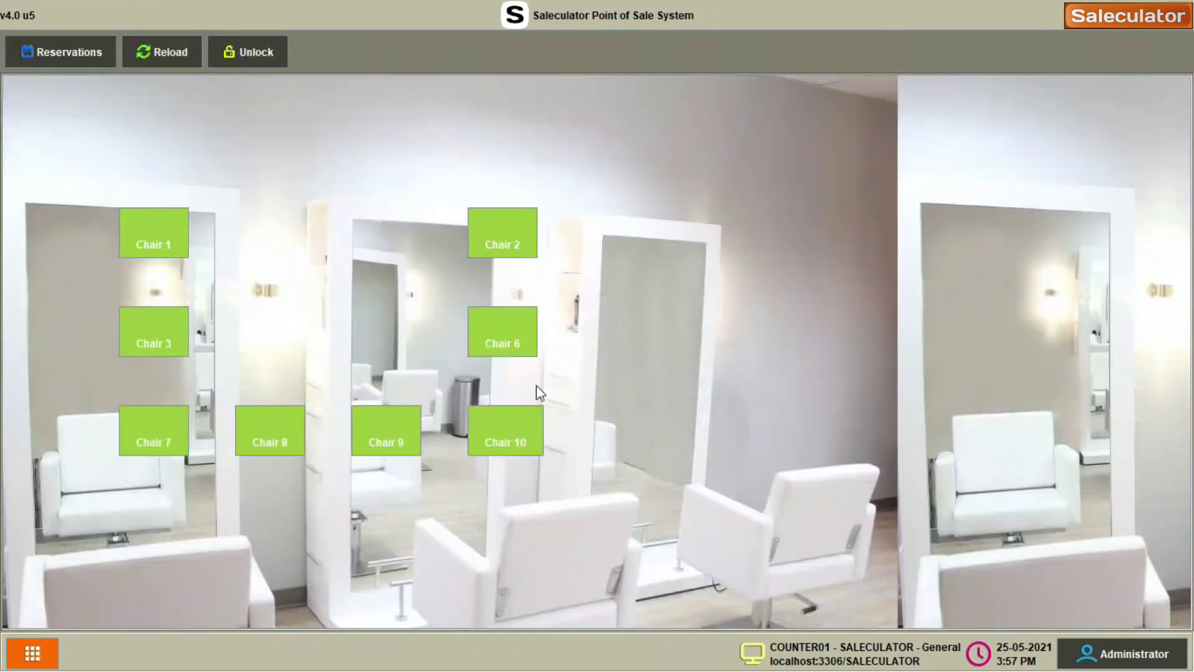
{"action": "left_click", "coordinate": [165, 245]}
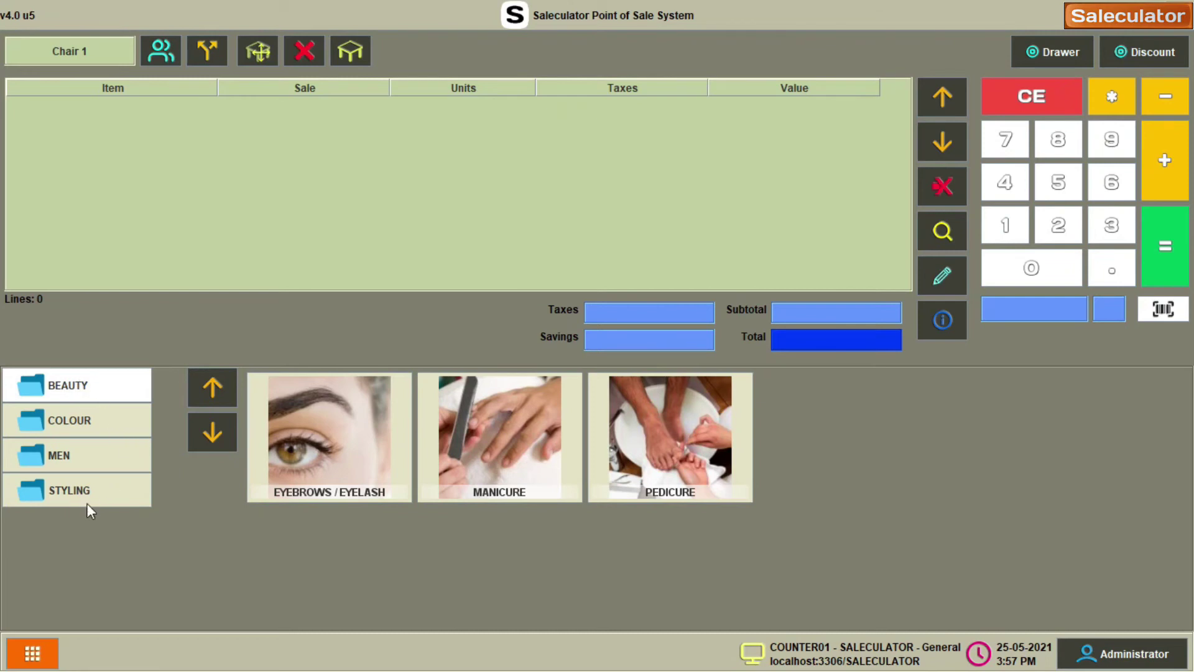
{"action": "left_click", "coordinate": [62, 492]}
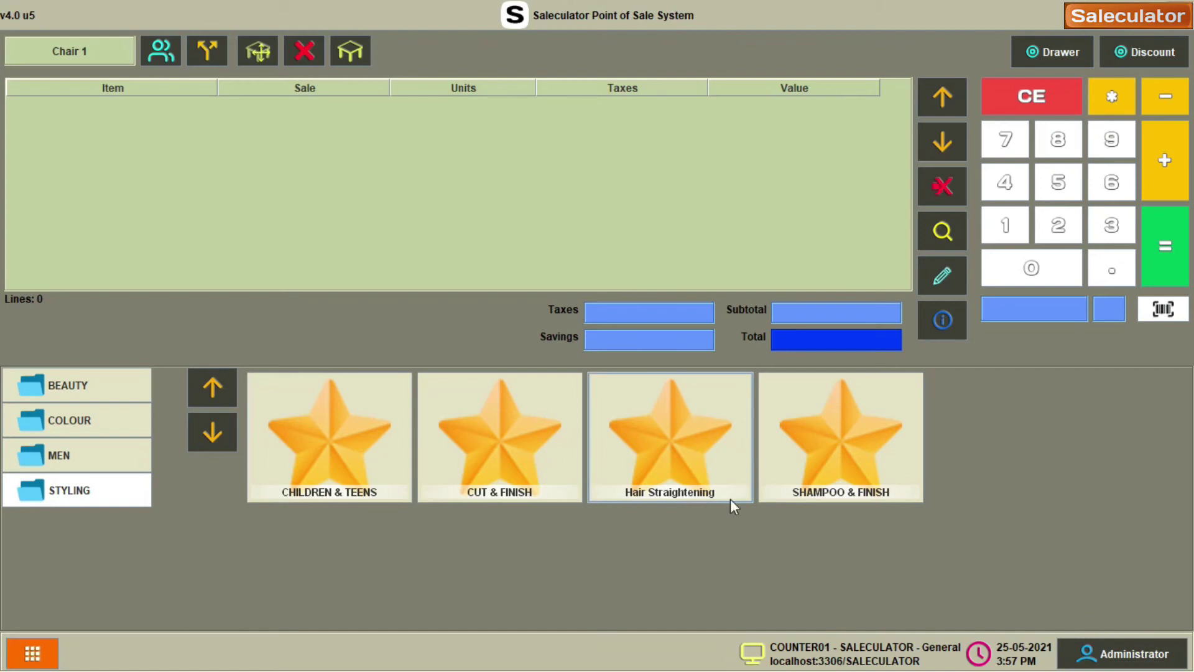
{"action": "left_click", "coordinate": [689, 458]}
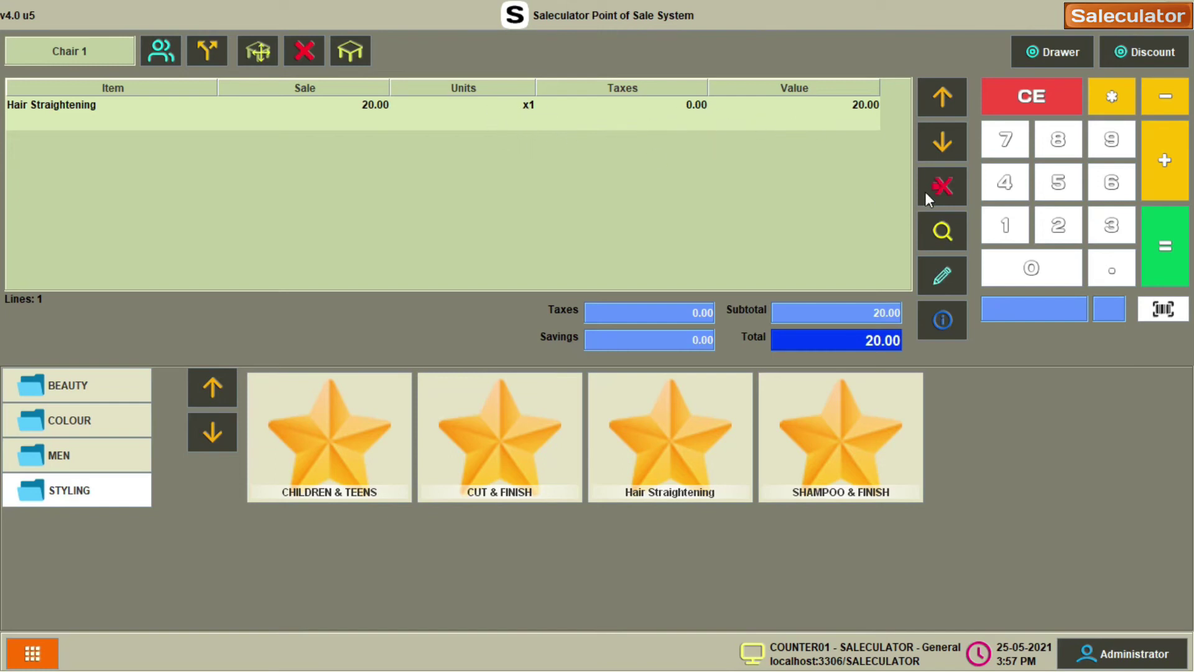
Reduce Hair Straightening to one unit and bring up payment for 20.00
{"action": "left_click", "coordinate": [1173, 187]}
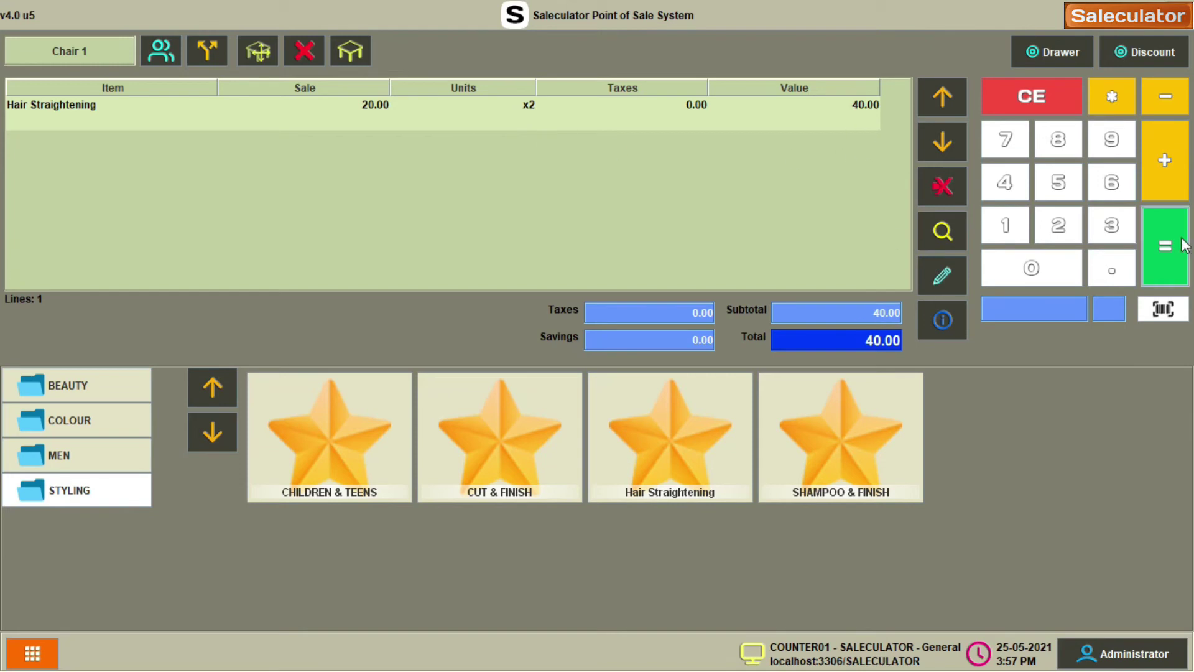
{"action": "left_click", "coordinate": [1175, 107]}
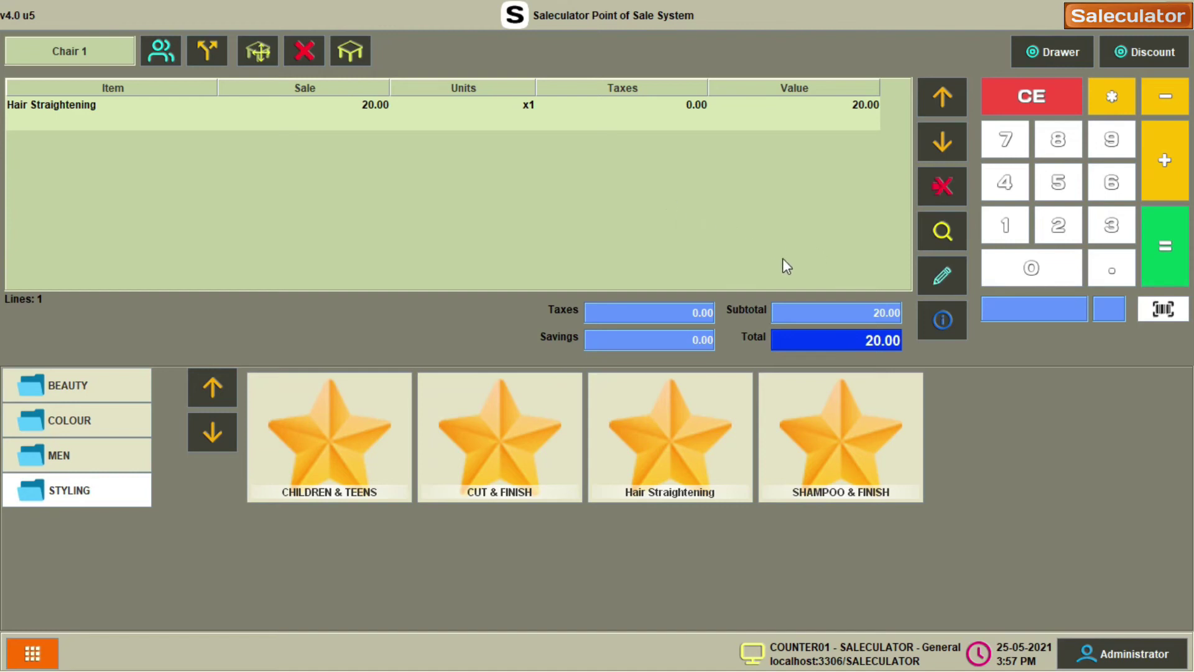
{"action": "left_click", "coordinate": [1165, 249]}
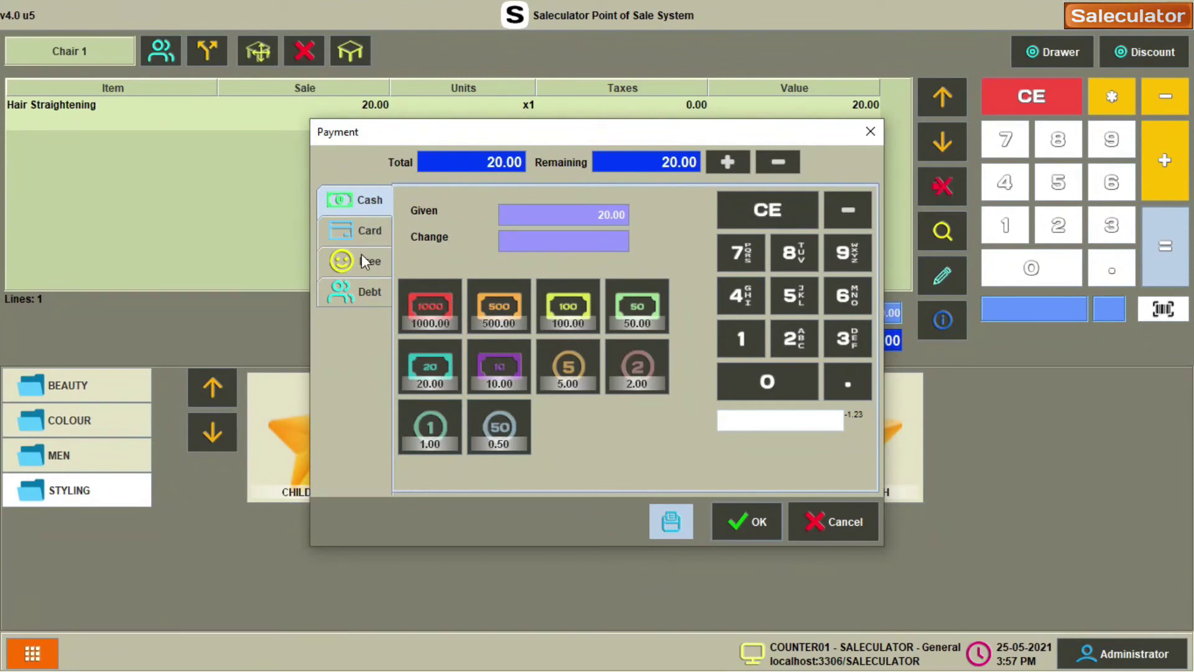
Pay the 20.00 Hair Straightening ticket in cash, closing it
{"action": "left_click", "coordinate": [365, 300]}
{"action": "left_click", "coordinate": [375, 204]}
{"action": "left_click", "coordinate": [759, 523]}
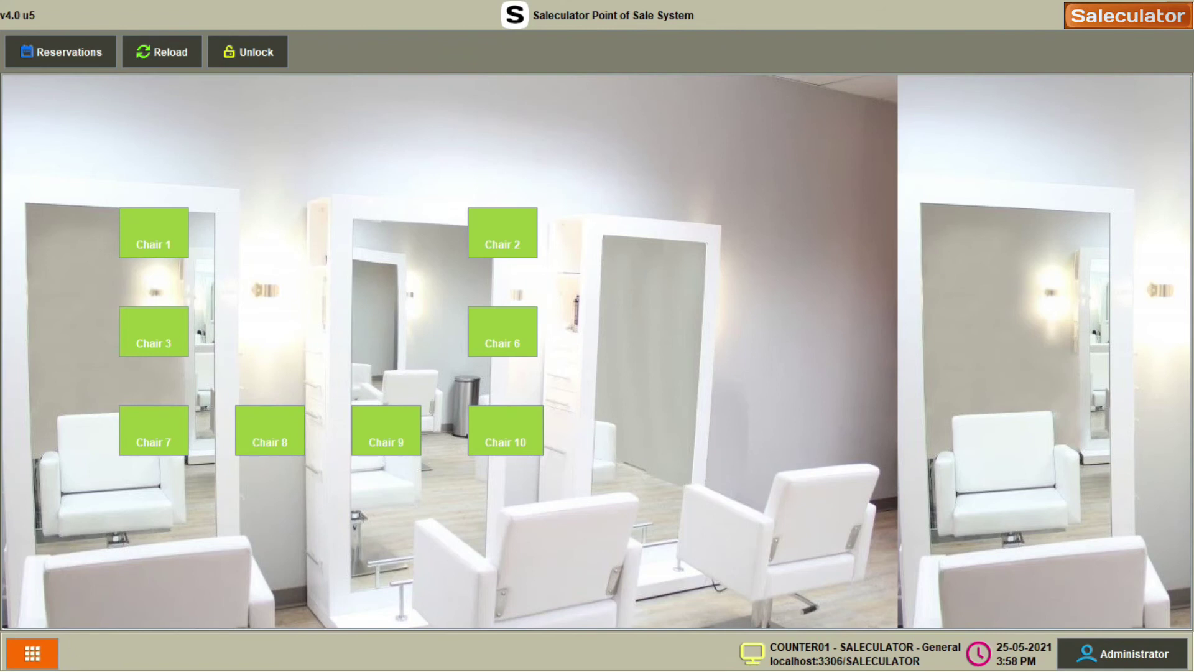
{"action": "left_click", "coordinate": [28, 653]}
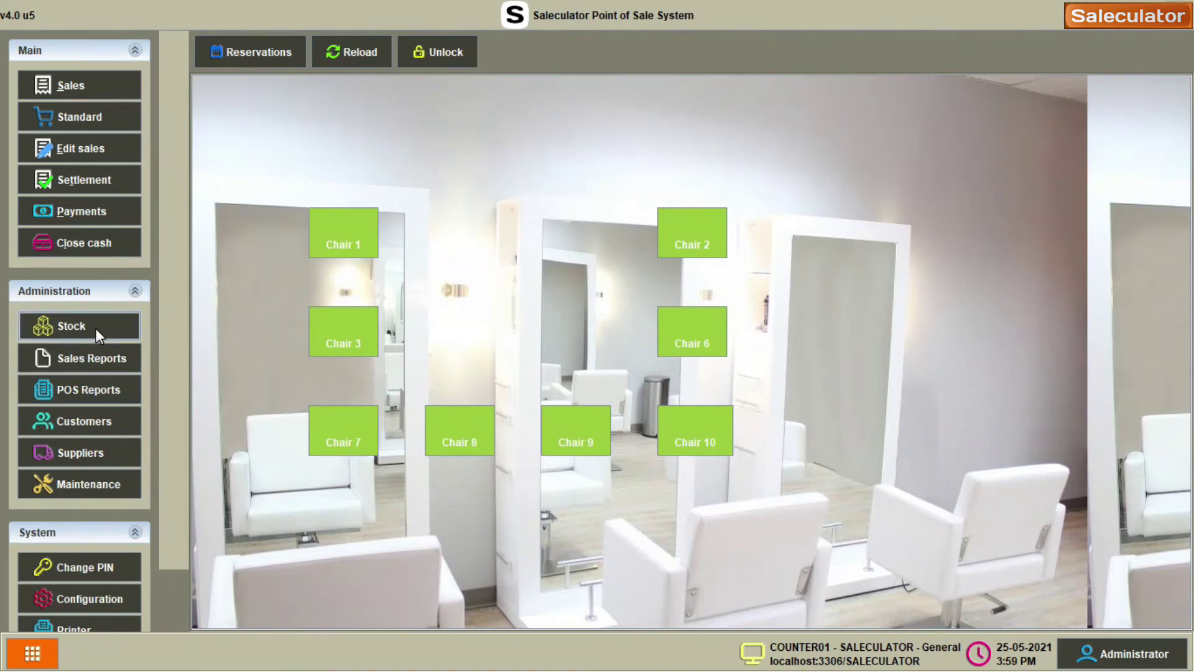
Open Product attributes and compare the Stylist and Beautician attributes
{"action": "left_click", "coordinate": [96, 328]}
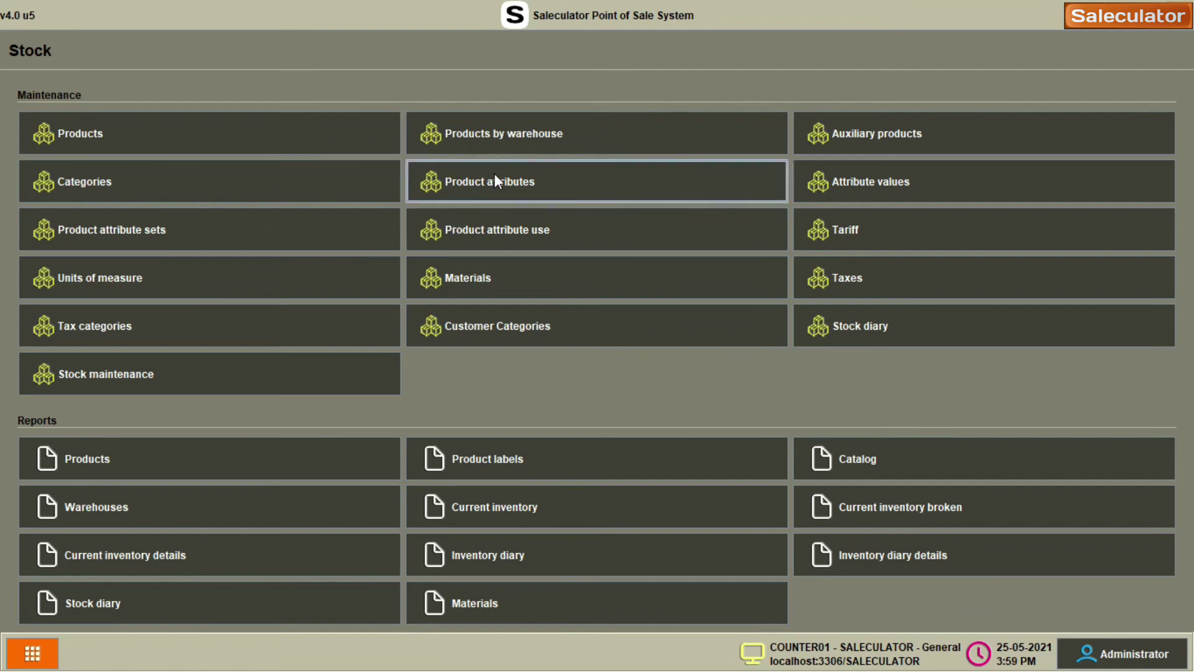
{"action": "left_click", "coordinate": [544, 182]}
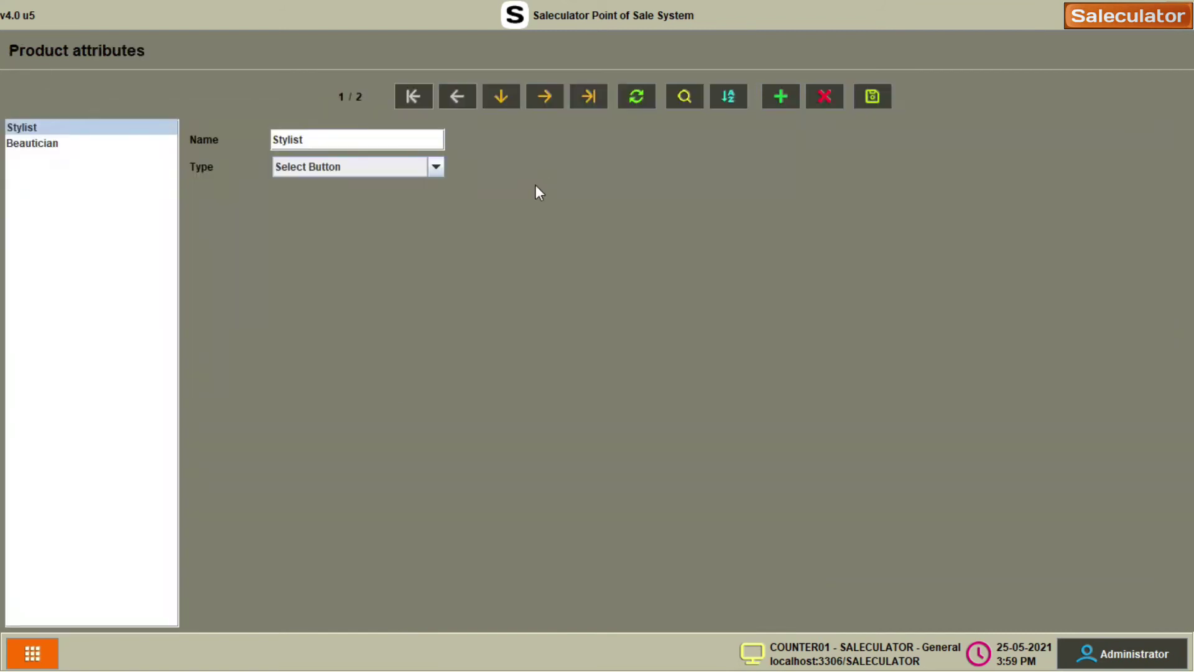
{"action": "left_click", "coordinate": [28, 145]}
{"action": "left_click", "coordinate": [21, 130]}
{"action": "left_click", "coordinate": [27, 146]}
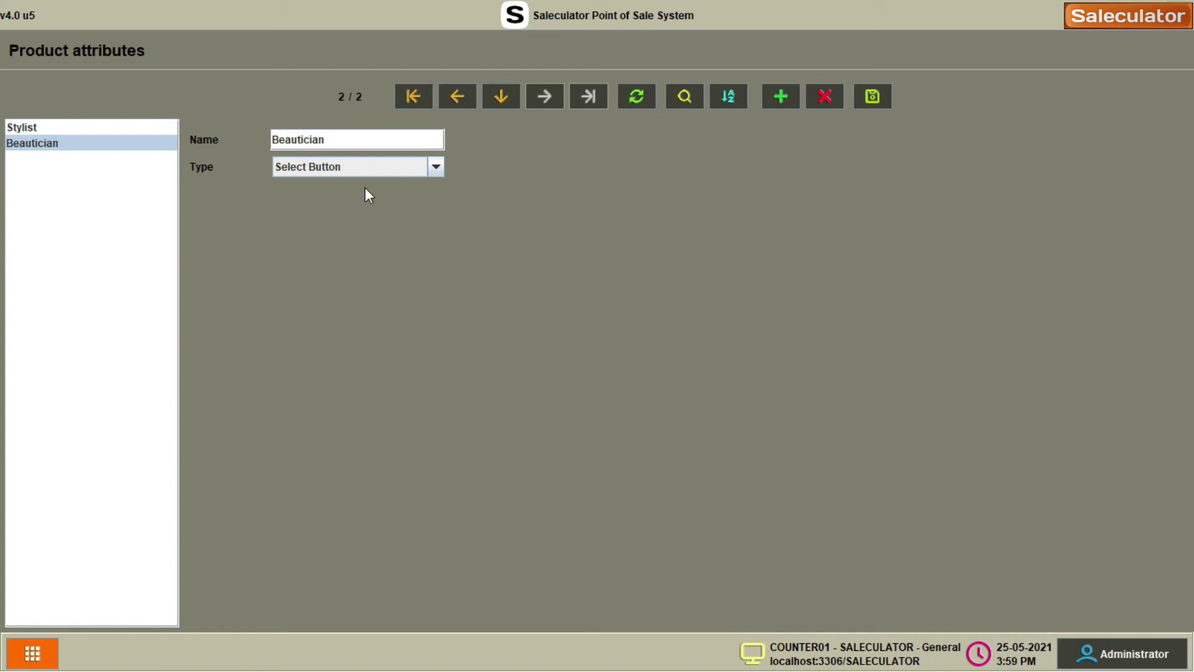
{"action": "left_click", "coordinate": [23, 129]}
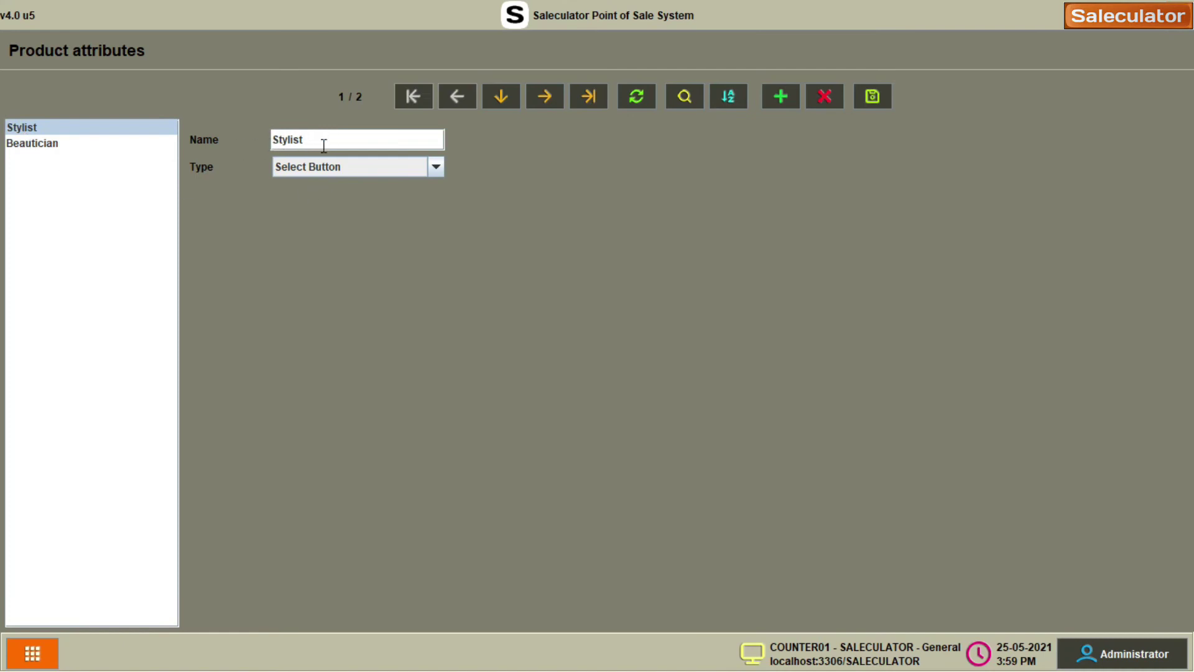
Set the Stylist attribute type to Select Button and save it
{"action": "left_click", "coordinate": [300, 167]}
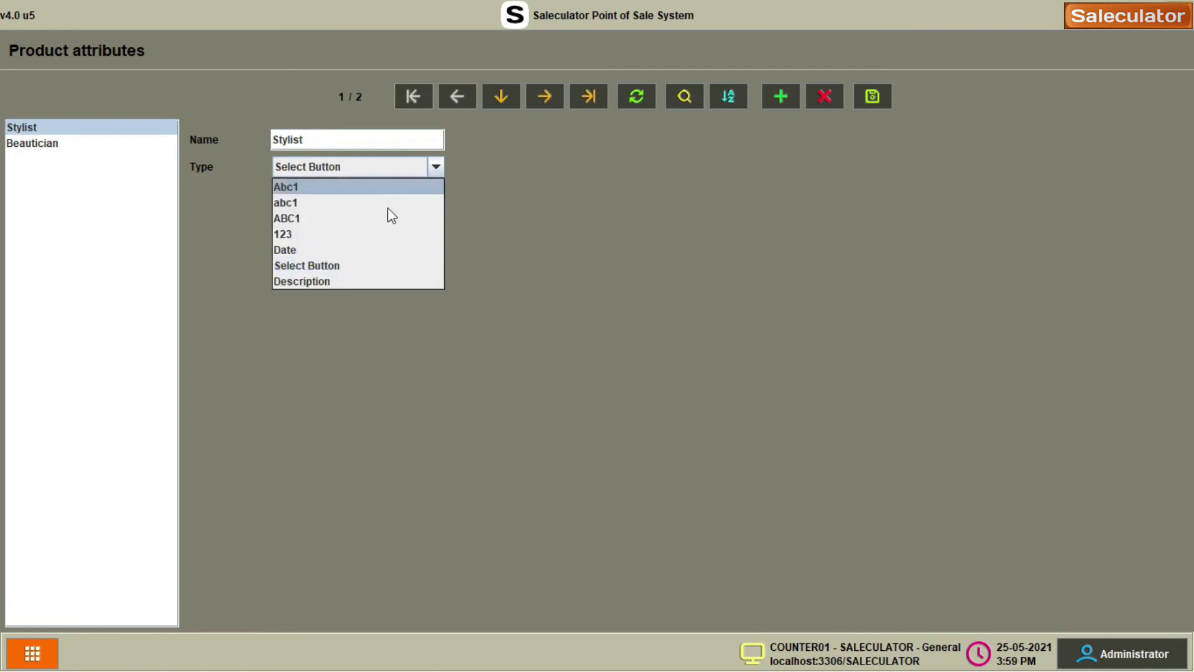
{"action": "left_click", "coordinate": [339, 276]}
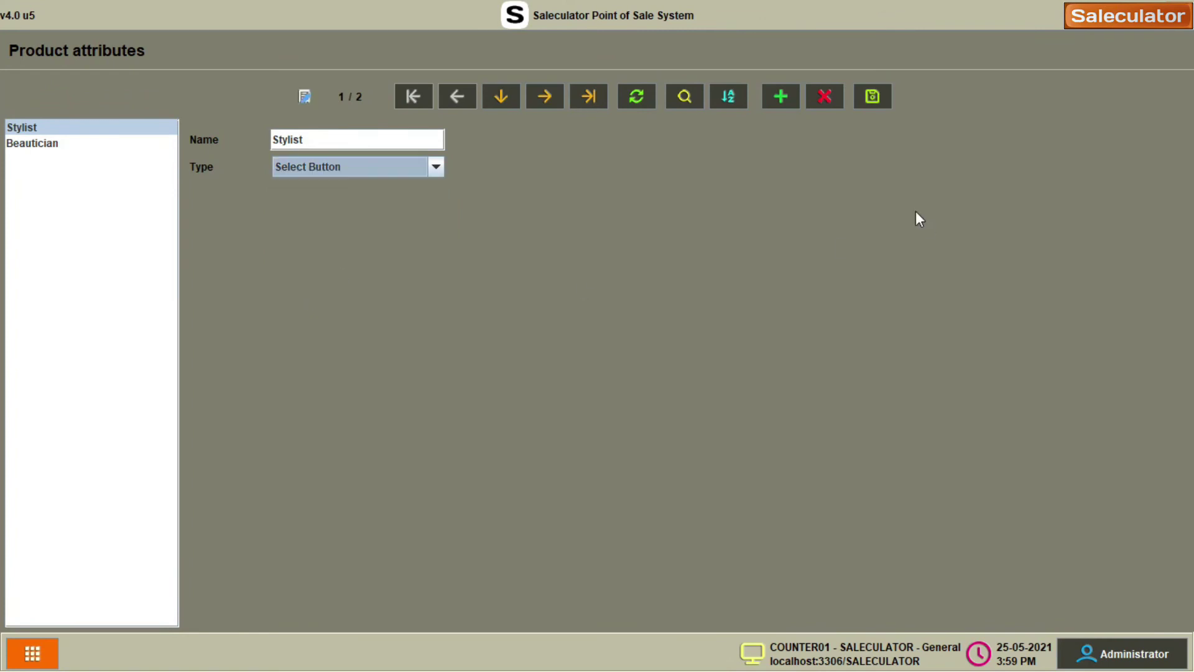
{"action": "left_click", "coordinate": [862, 102]}
{"action": "left_click", "coordinate": [36, 658]}
Open the attribute values editor and browse the existing Beautician values
{"action": "left_click", "coordinate": [81, 331]}
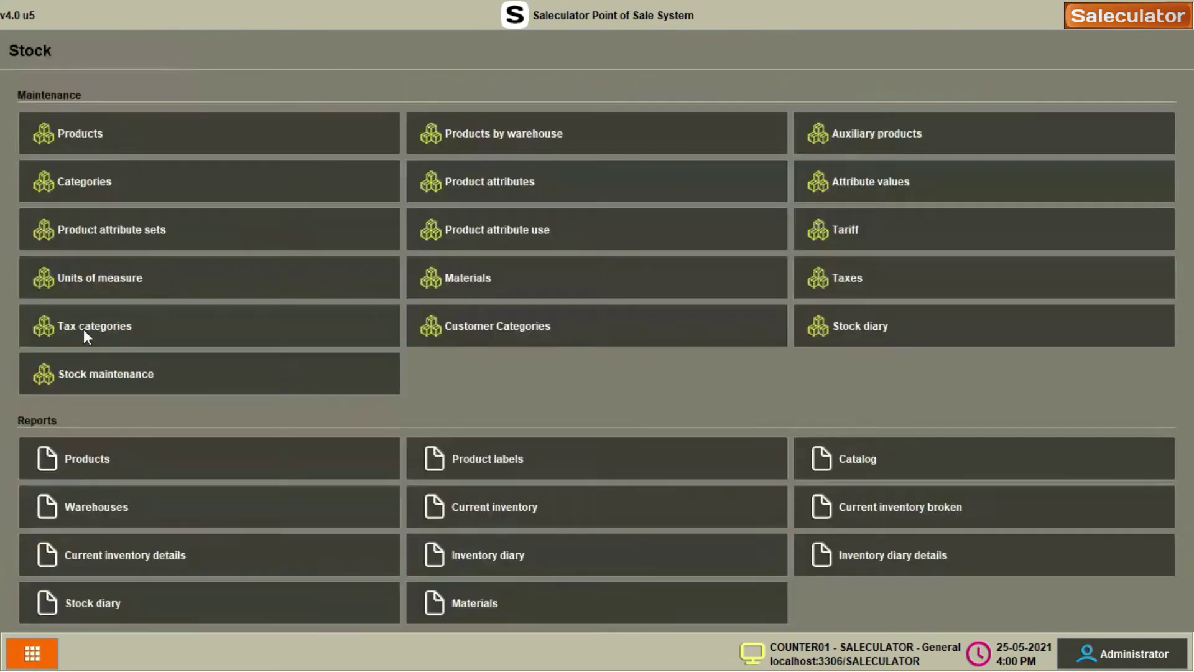
{"action": "left_click", "coordinate": [938, 185]}
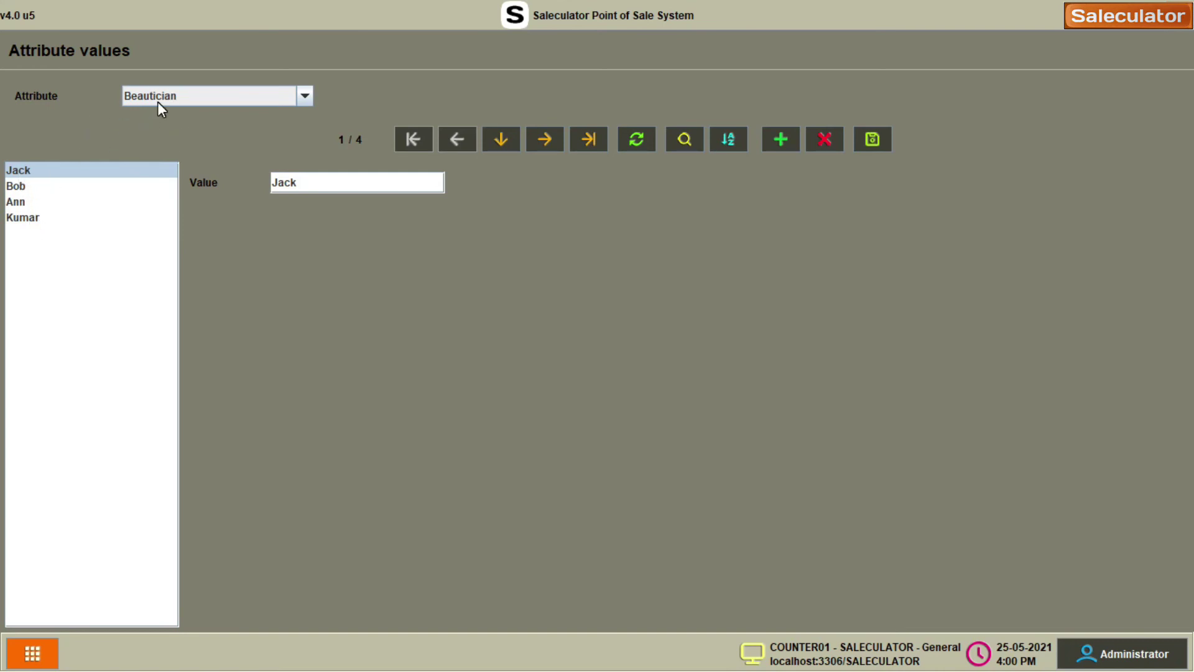
{"action": "left_click", "coordinate": [25, 187]}
{"action": "left_click", "coordinate": [25, 208]}
{"action": "left_click", "coordinate": [21, 219]}
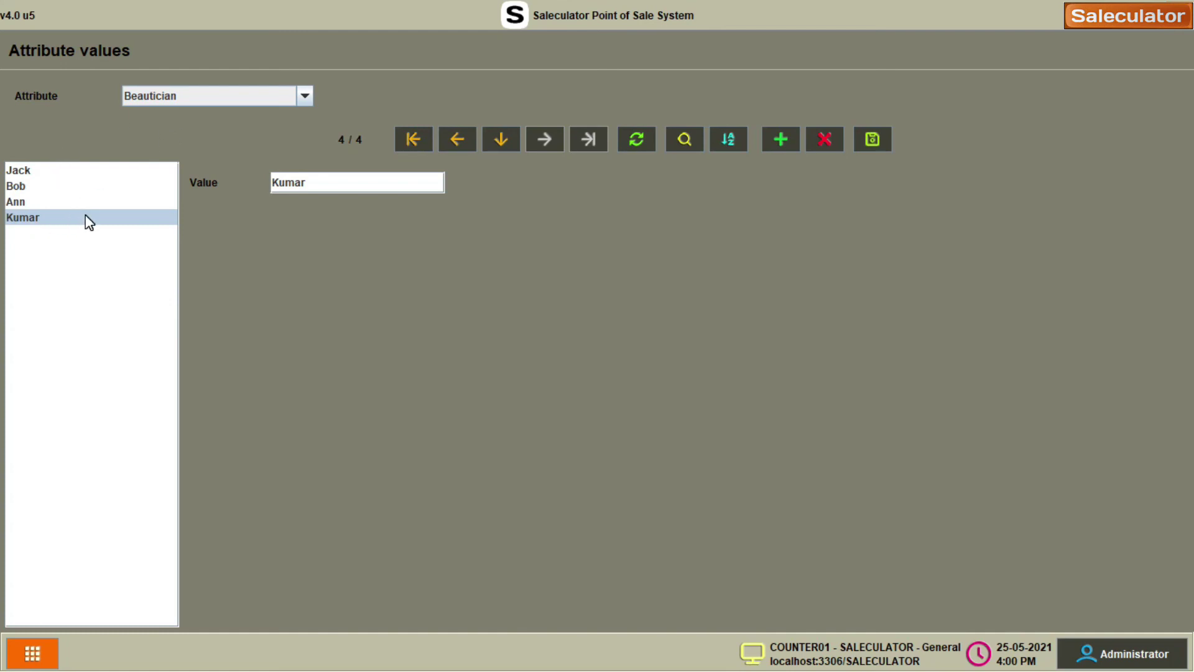
Add a new beautician's name as the fifth Beautician value and save it
{"action": "left_click", "coordinate": [777, 145]}
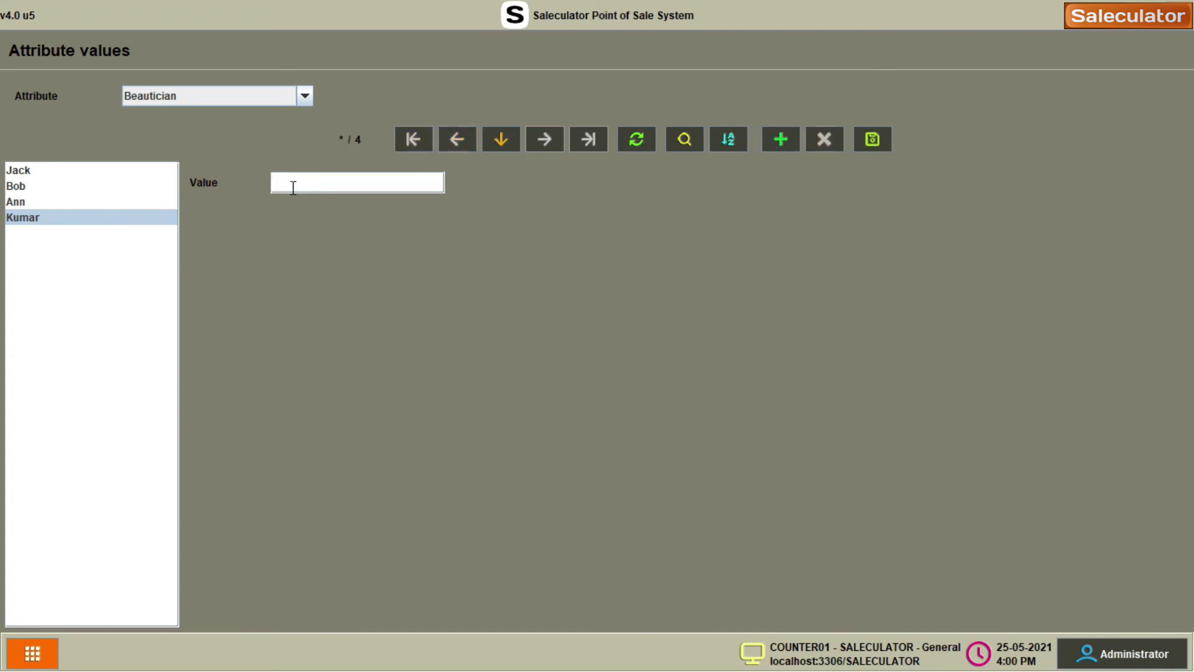
{"action": "type", "text": "Robin"}
{"action": "left_click", "coordinate": [780, 139]}
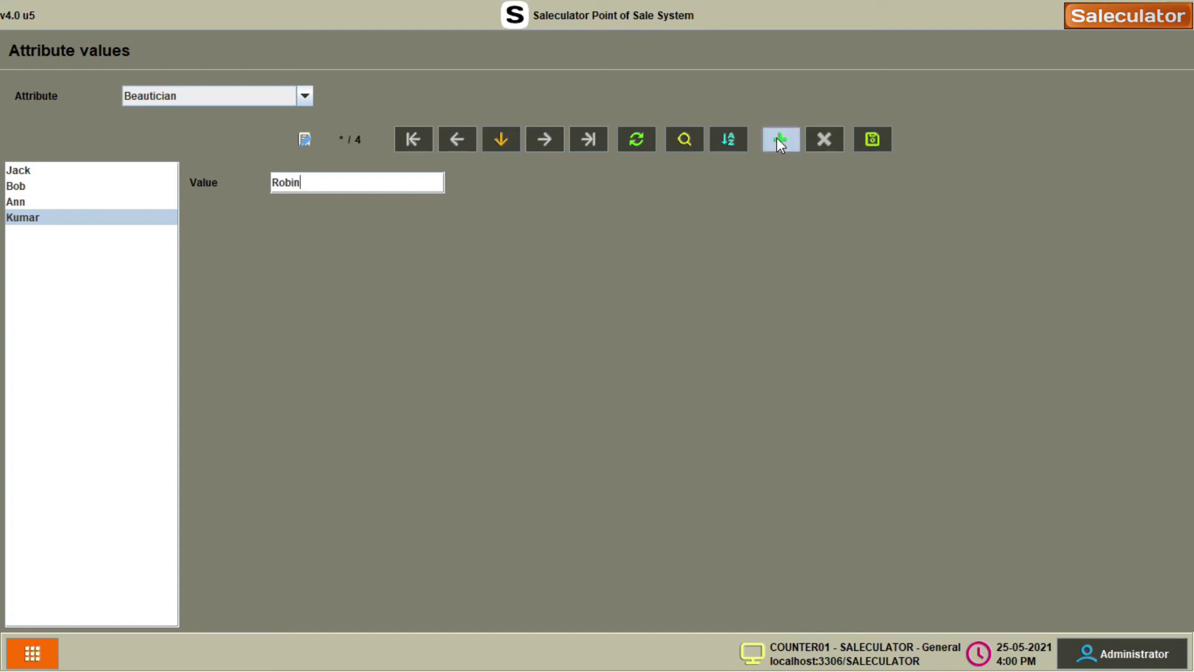
{"action": "left_click", "coordinate": [19, 235]}
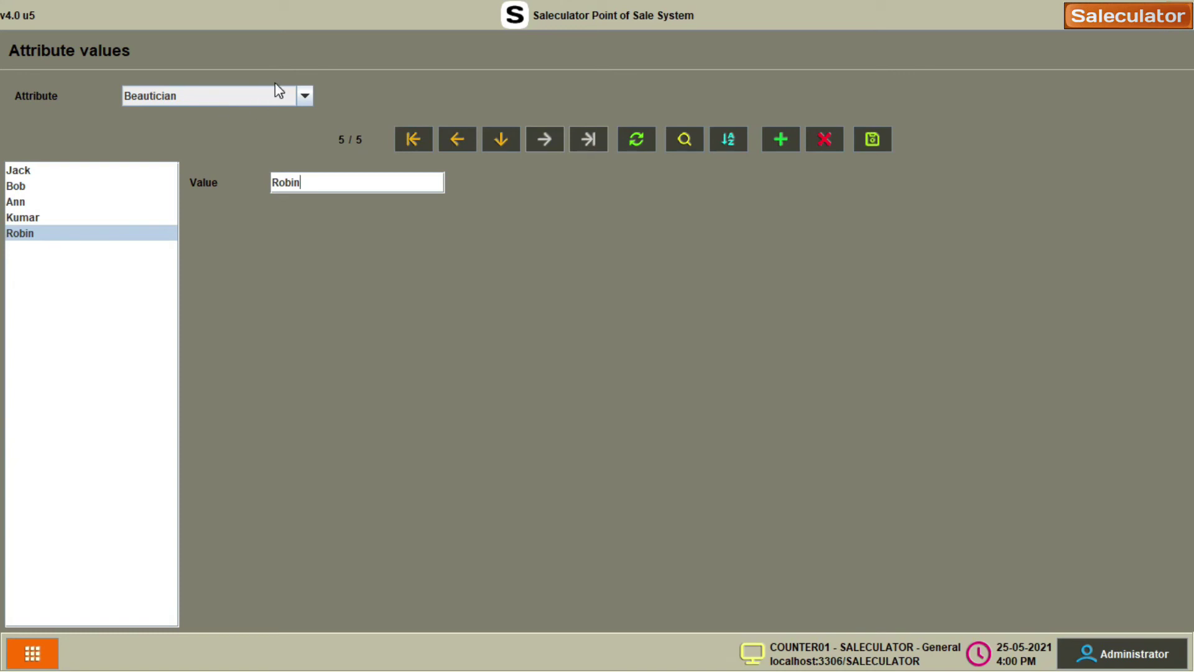
{"action": "left_click", "coordinate": [305, 96]}
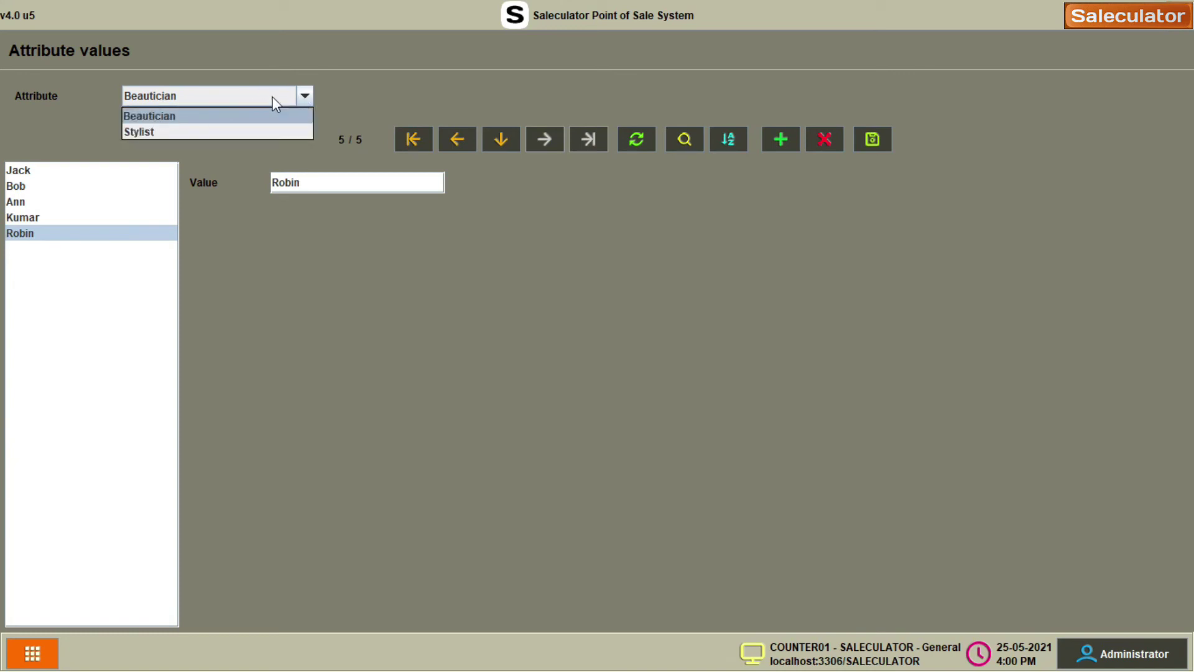
Switch the attribute values editor to Stylist and browse its four names
{"action": "left_click", "coordinate": [152, 127]}
{"action": "left_click", "coordinate": [27, 200]}
{"action": "left_click", "coordinate": [19, 173]}
{"action": "left_click_drag", "start_coordinate": [28, 186], "coordinate": [22, 223]}
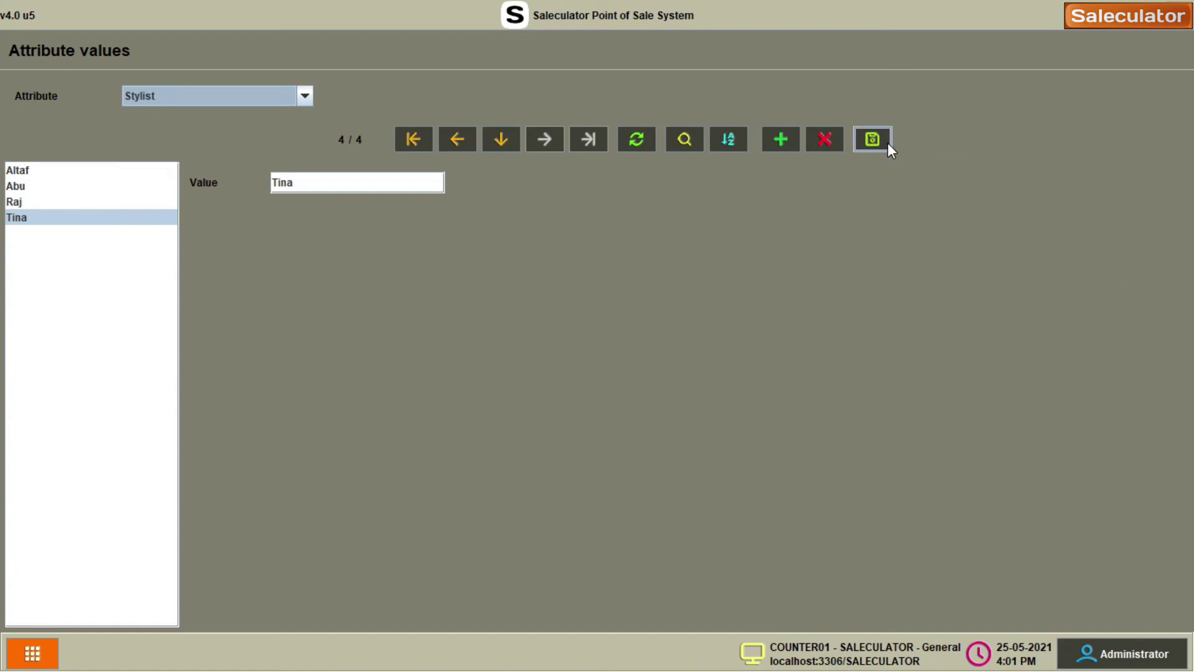
{"action": "left_click", "coordinate": [32, 653]}
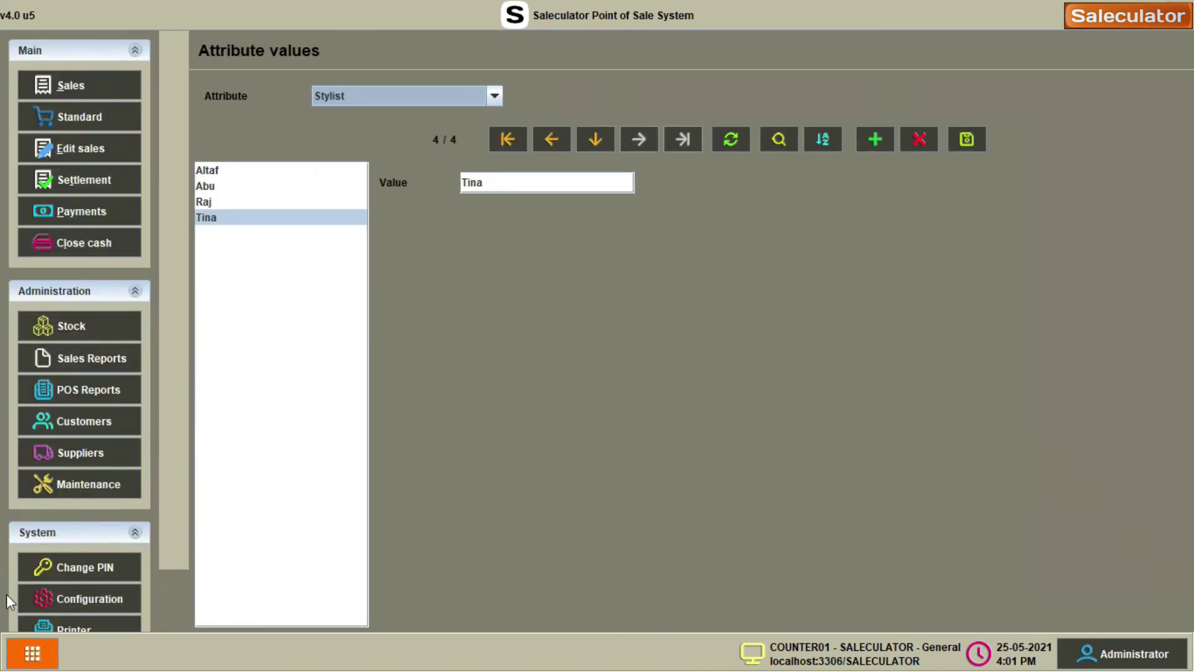
Open the Products catalogue from Stock administration, showing BEARD TRIM among 12 products
{"action": "left_click", "coordinate": [95, 330]}
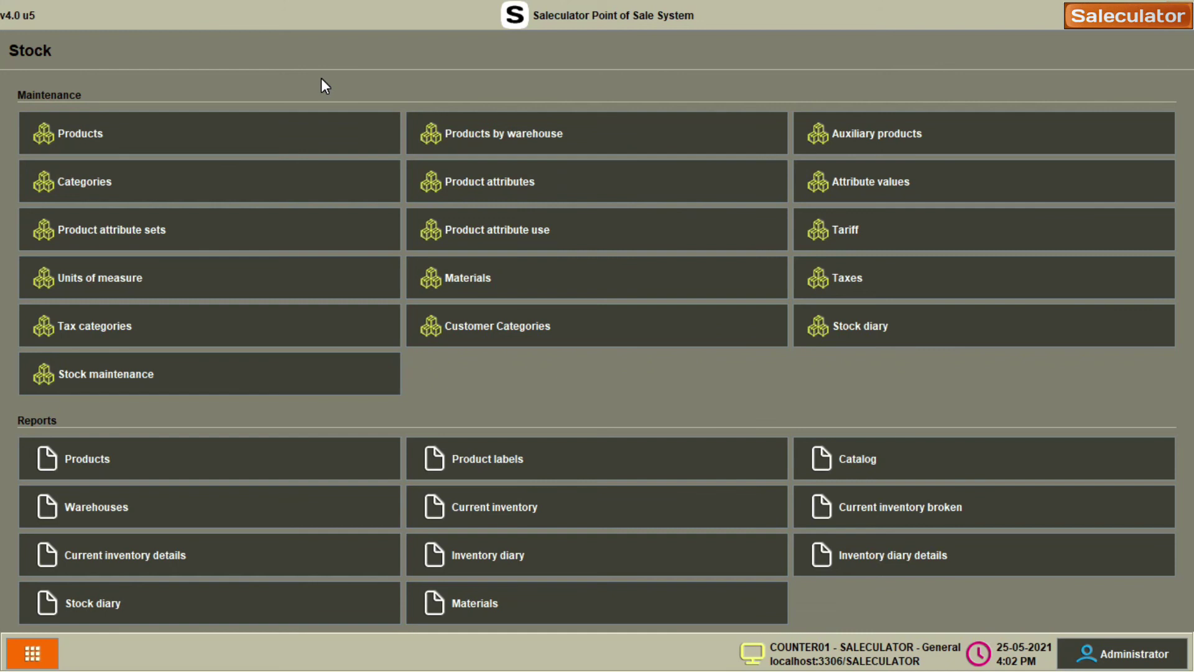
{"action": "left_click", "coordinate": [314, 133]}
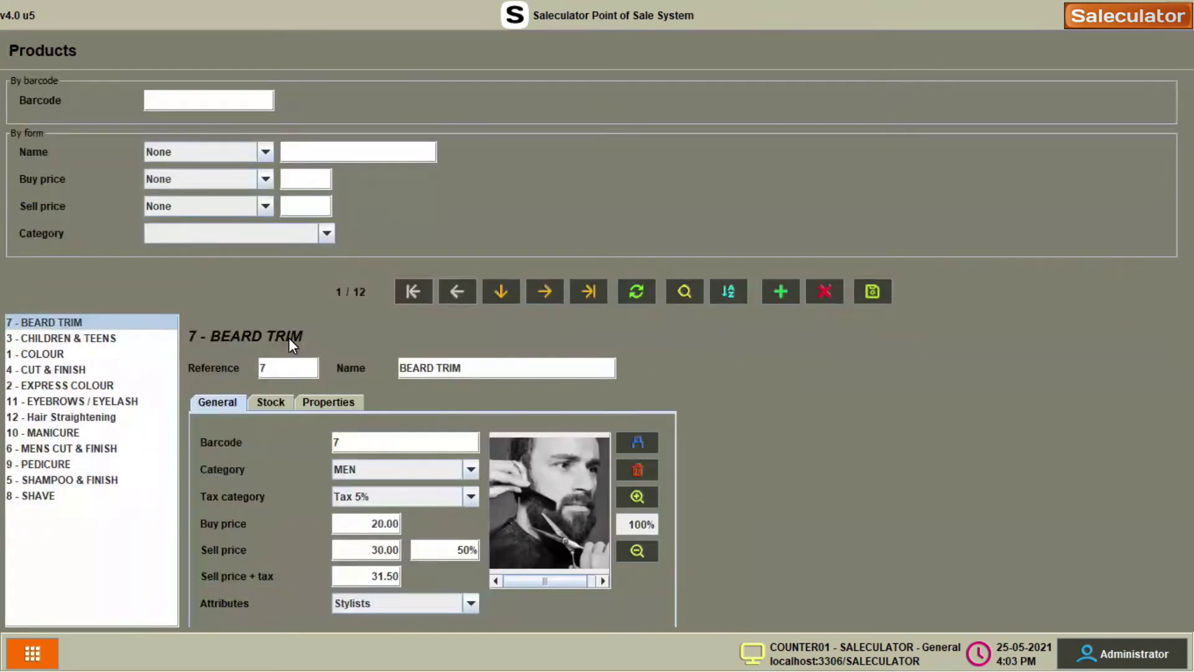
{"action": "left_click", "coordinate": [32, 653]}
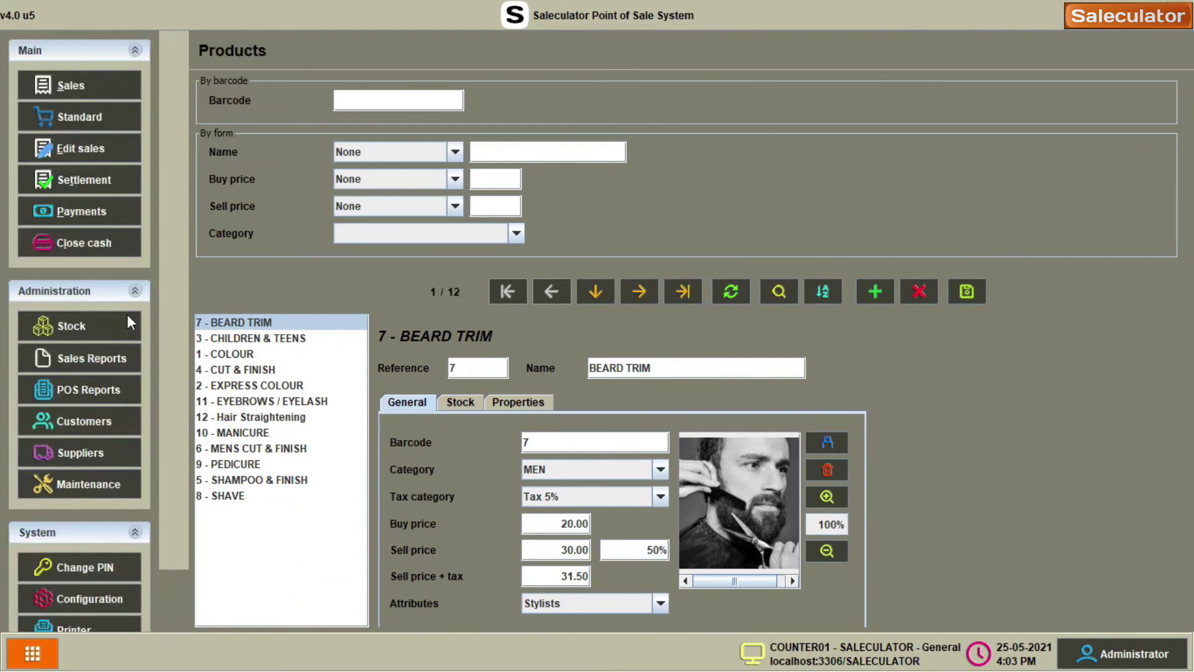
Open the Product sales report form and execute the report
{"action": "left_click", "coordinate": [112, 361]}
{"action": "left_click", "coordinate": [32, 653]}
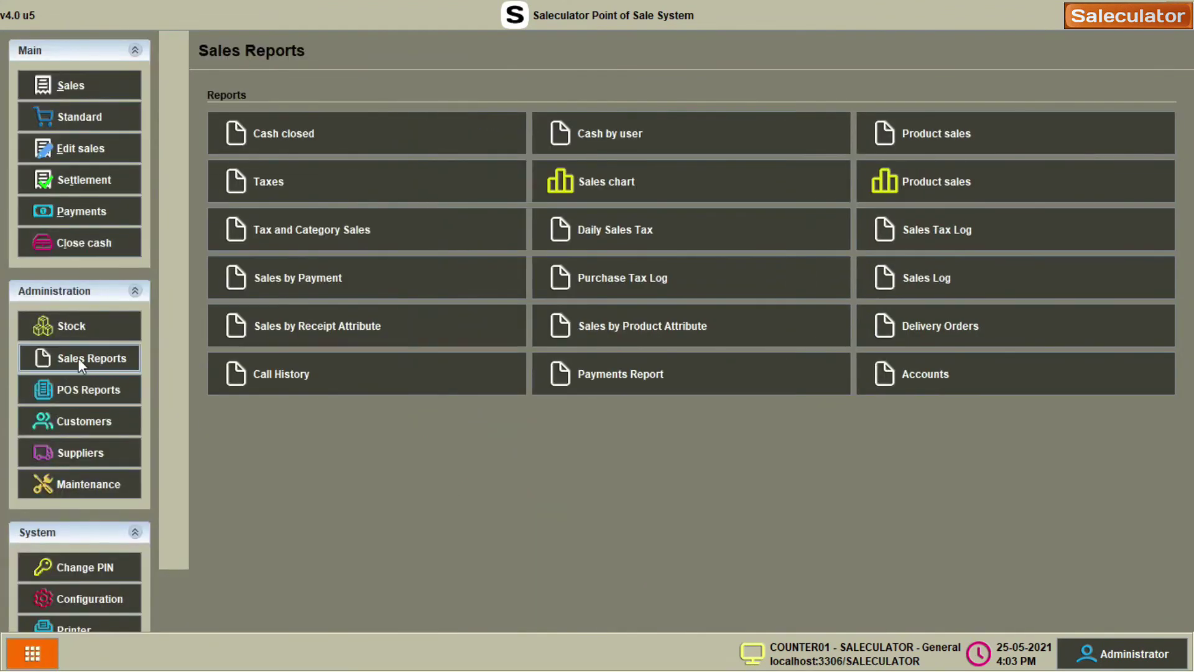
{"action": "left_click", "coordinate": [32, 653]}
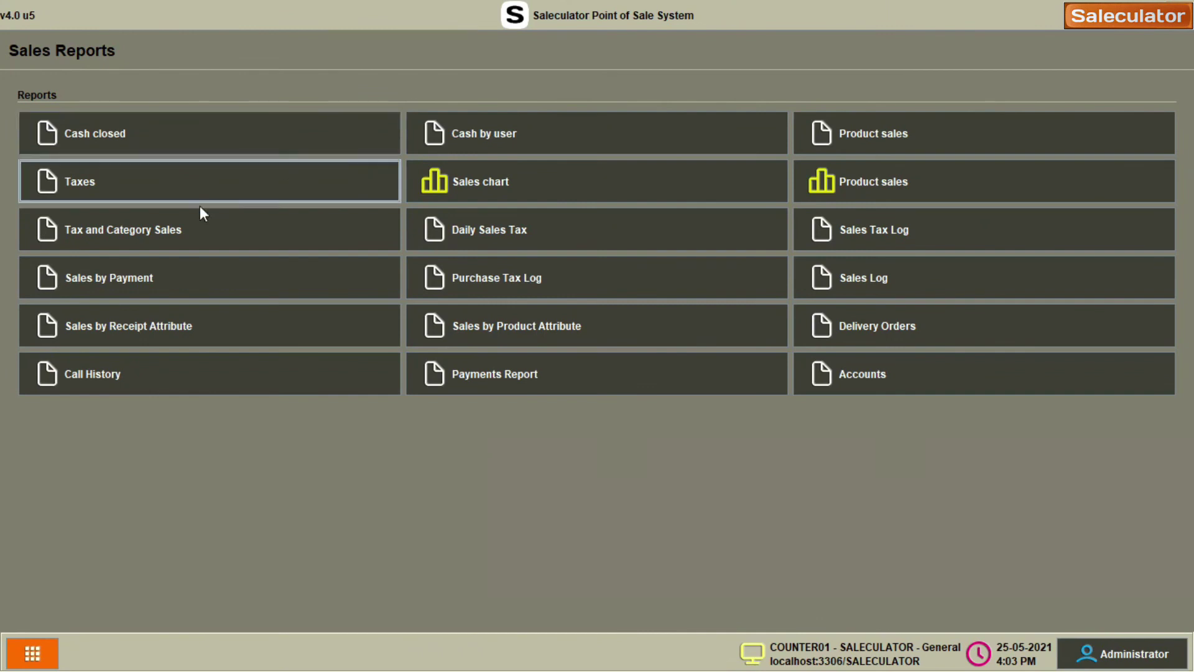
{"action": "left_click", "coordinate": [882, 142]}
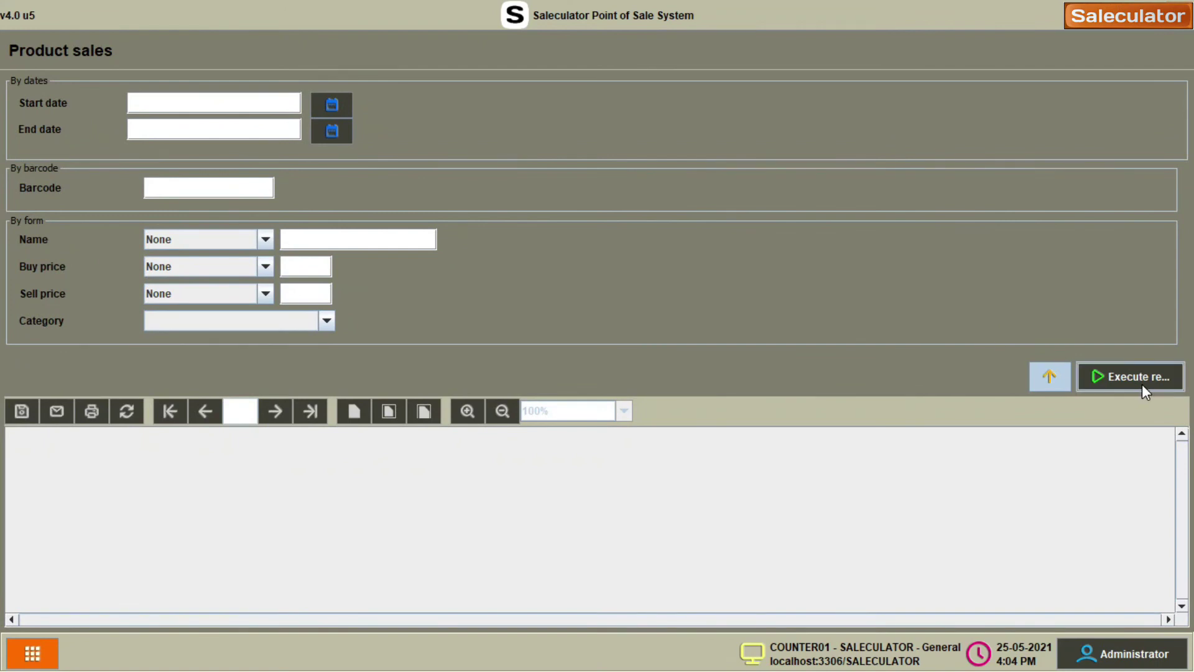
{"action": "left_click", "coordinate": [1122, 379]}
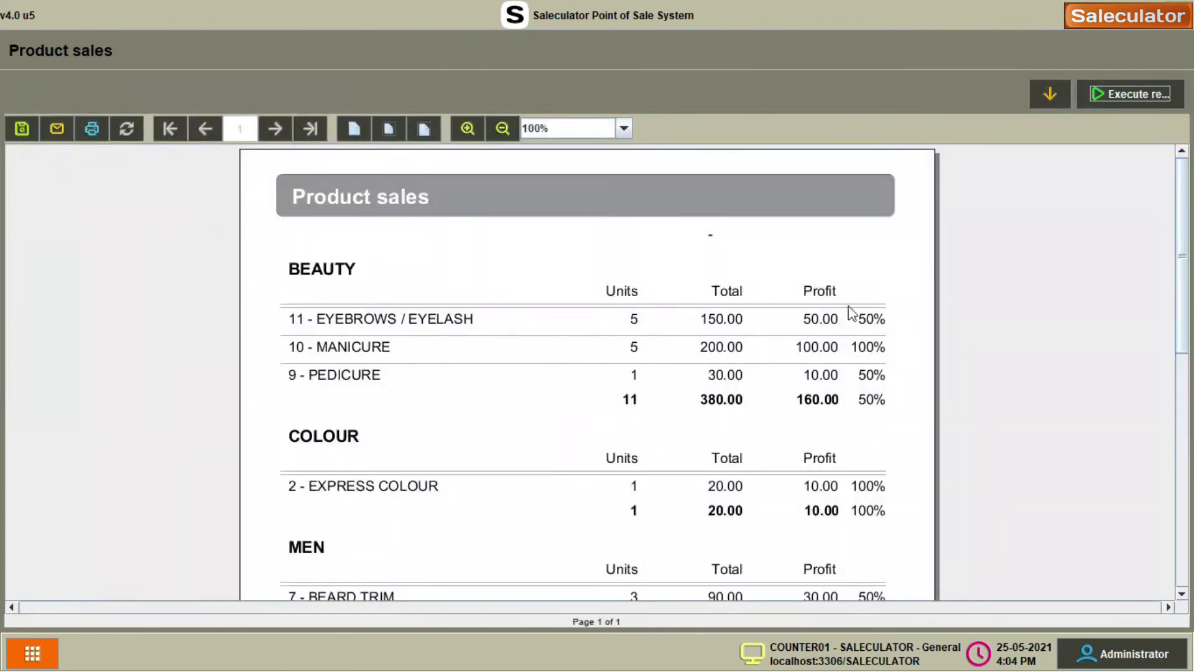
Scroll through the report's 25 units, 880.00 total and 330.00 profit, then back up
{"action": "scroll", "coordinate": [423, 342], "scroll_direction": "down", "scroll_amount": 1}
{"action": "scroll", "coordinate": [423, 341], "scroll_direction": "down", "scroll_amount": 1}
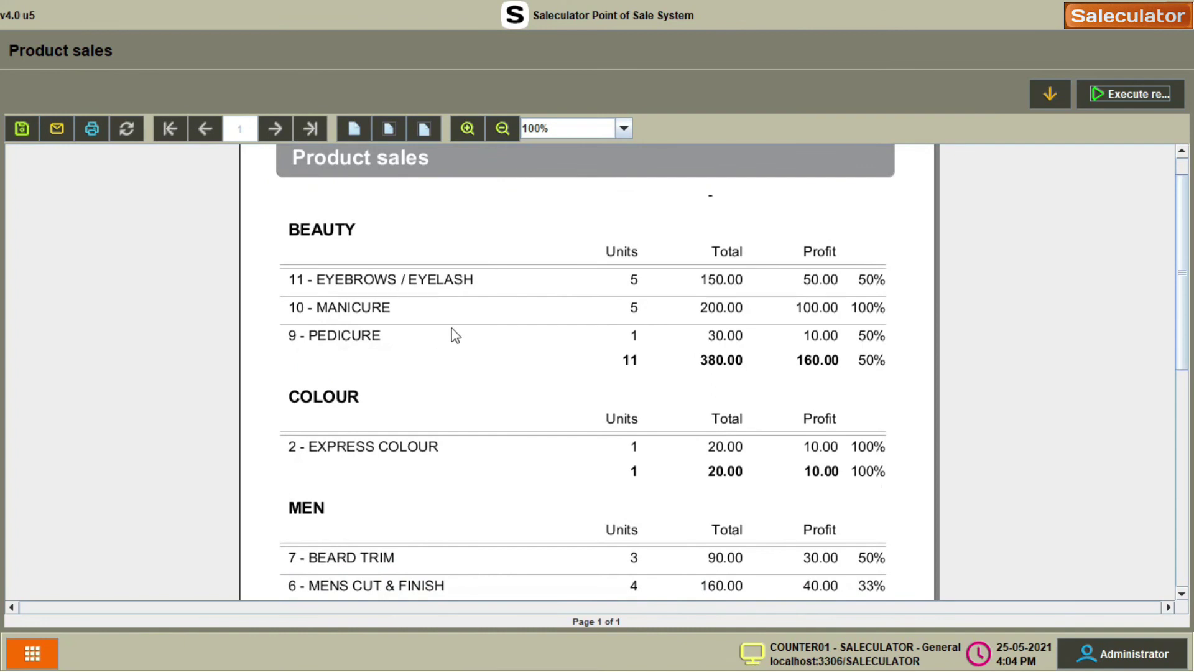
{"action": "scroll", "coordinate": [453, 329], "scroll_direction": "down", "scroll_amount": 7}
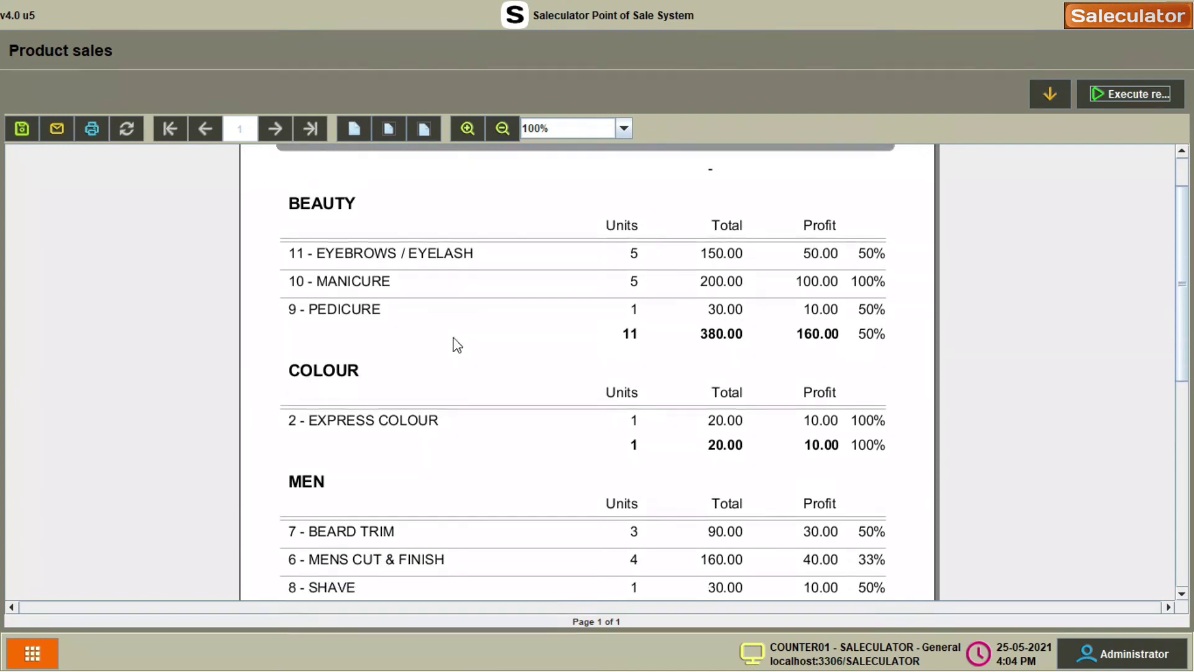
{"action": "scroll", "coordinate": [522, 358], "scroll_direction": "down", "scroll_amount": 5}
{"action": "scroll", "coordinate": [530, 360], "scroll_direction": "down", "scroll_amount": 4}
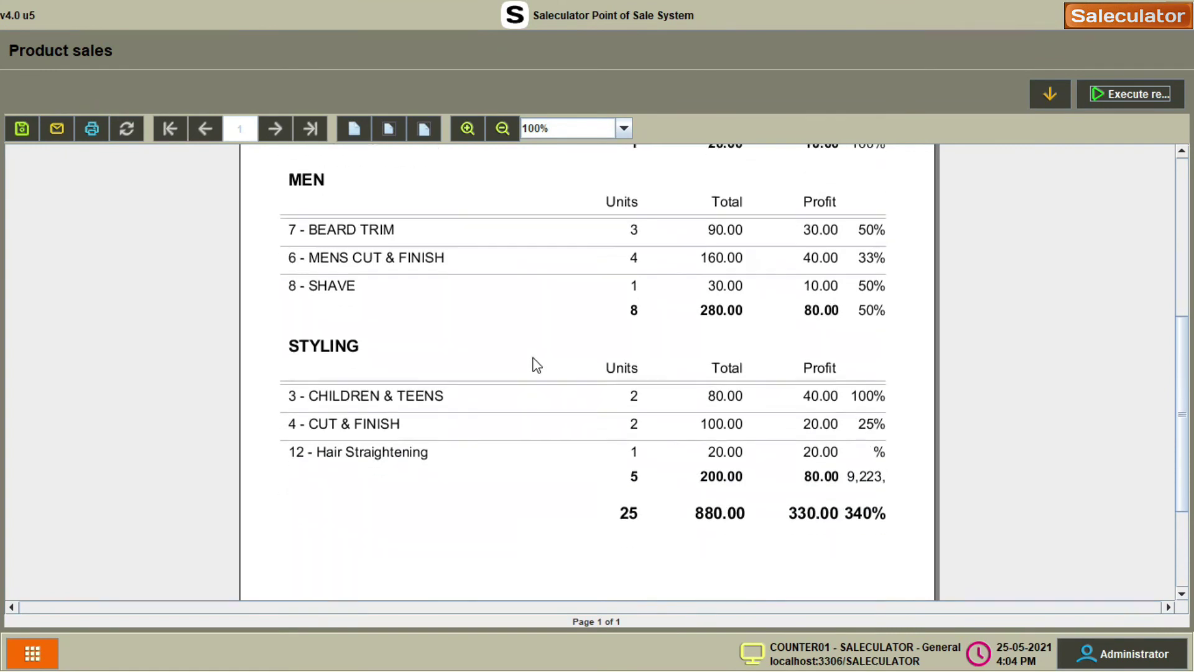
{"action": "scroll", "coordinate": [541, 373], "scroll_direction": "up", "scroll_amount": 12}
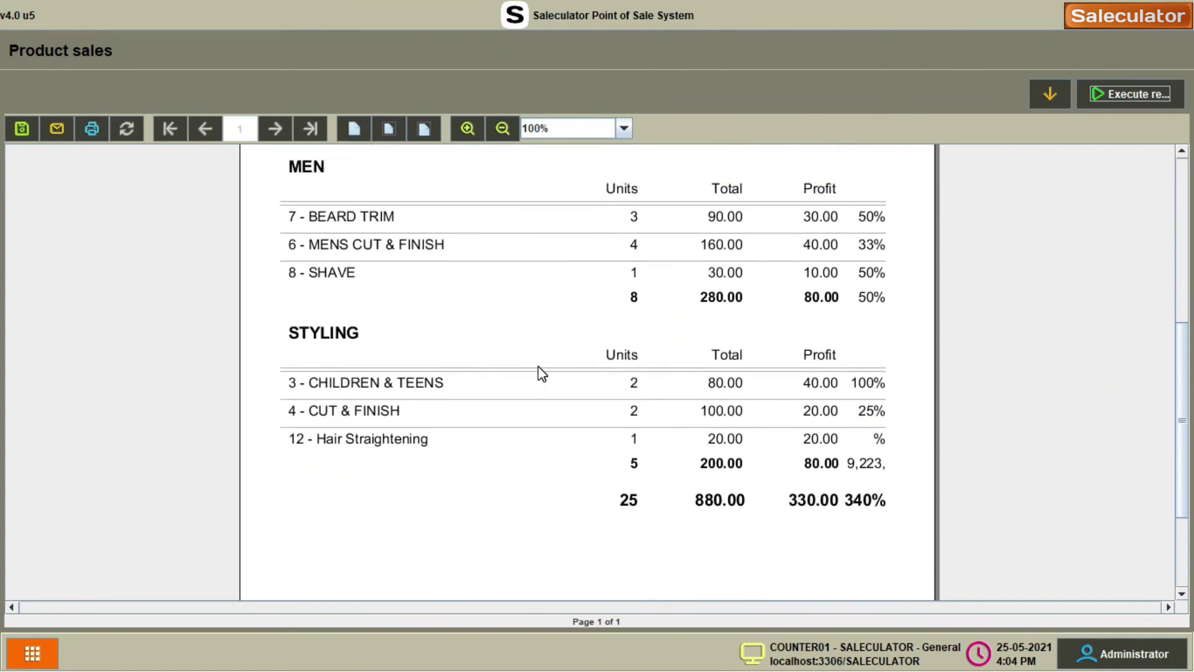
{"action": "scroll", "coordinate": [543, 373], "scroll_direction": "up", "scroll_amount": 4}
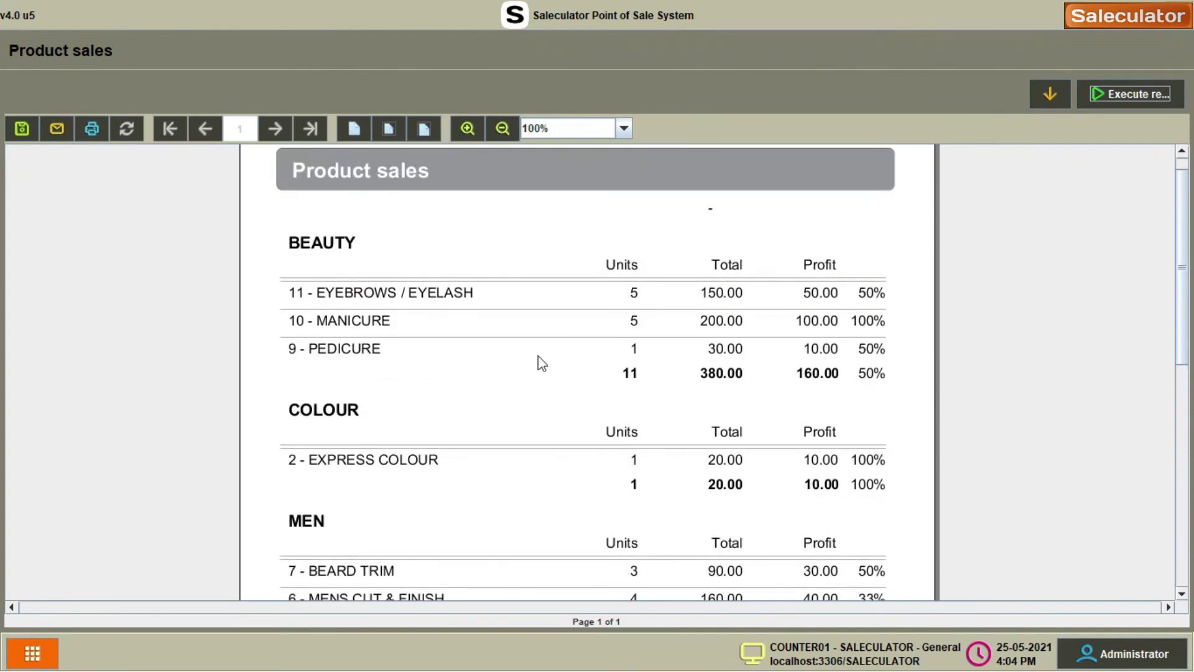
{"action": "scroll", "coordinate": [664, 339], "scroll_direction": "down", "scroll_amount": 2}
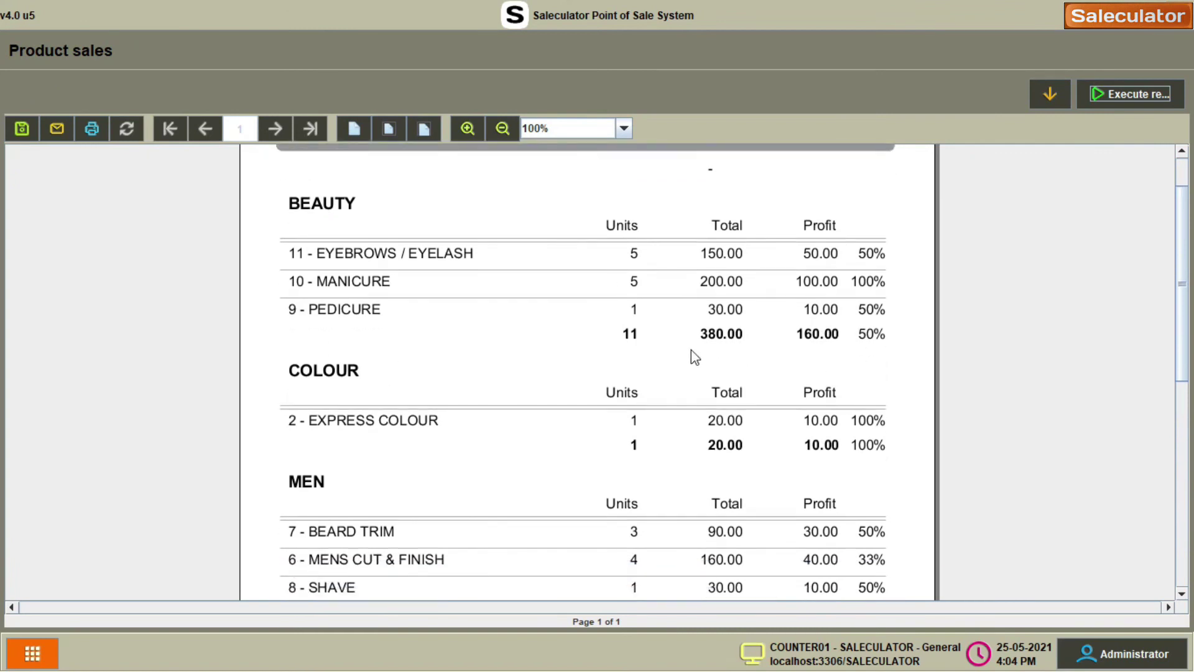
{"action": "scroll", "coordinate": [566, 308], "scroll_direction": "down", "scroll_amount": 1}
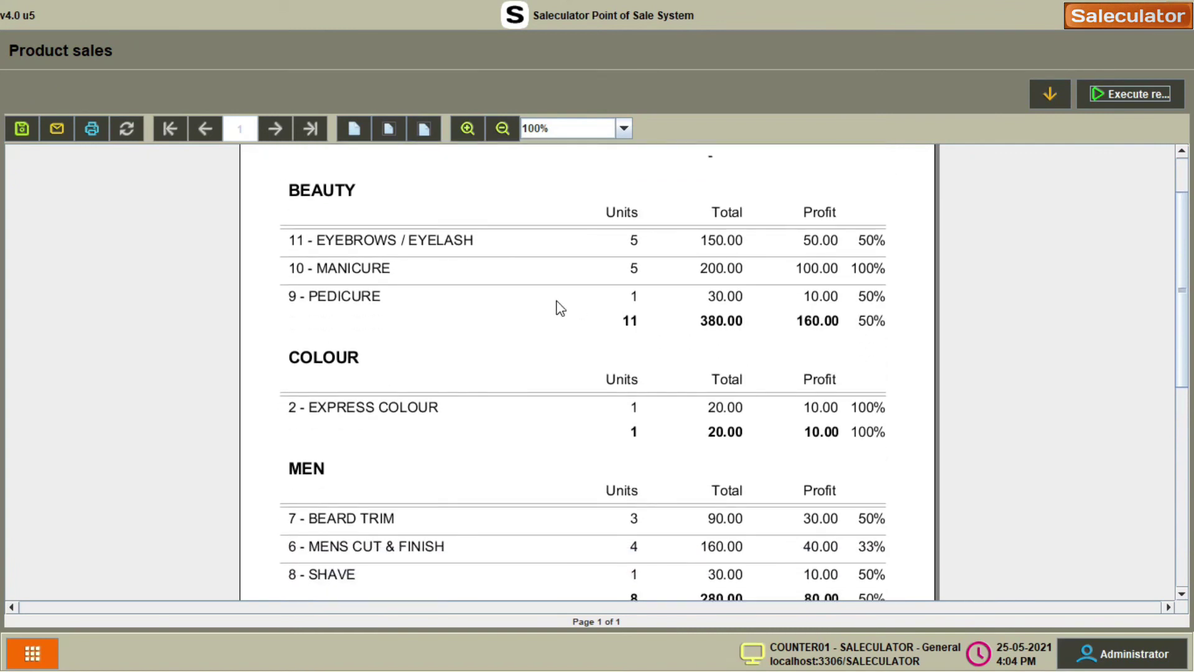
{"action": "scroll", "coordinate": [374, 305], "scroll_direction": "down", "scroll_amount": 2}
{"action": "scroll", "coordinate": [330, 331], "scroll_direction": "down", "scroll_amount": 8}
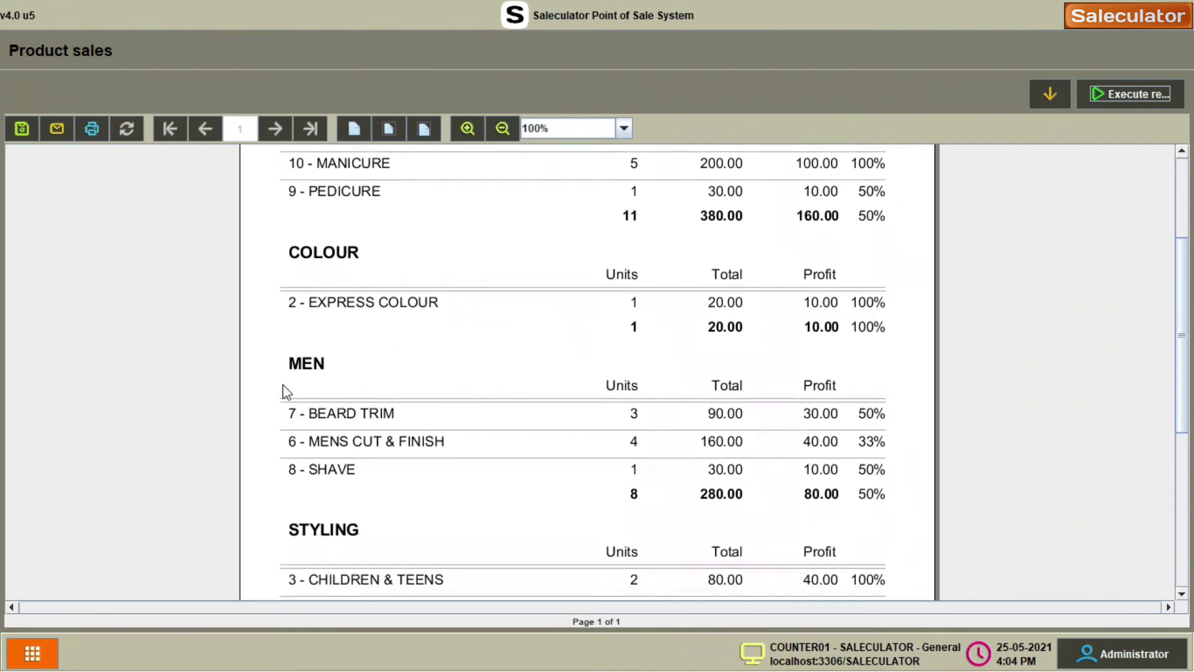
{"action": "scroll", "coordinate": [588, 414], "scroll_direction": "down", "scroll_amount": 5}
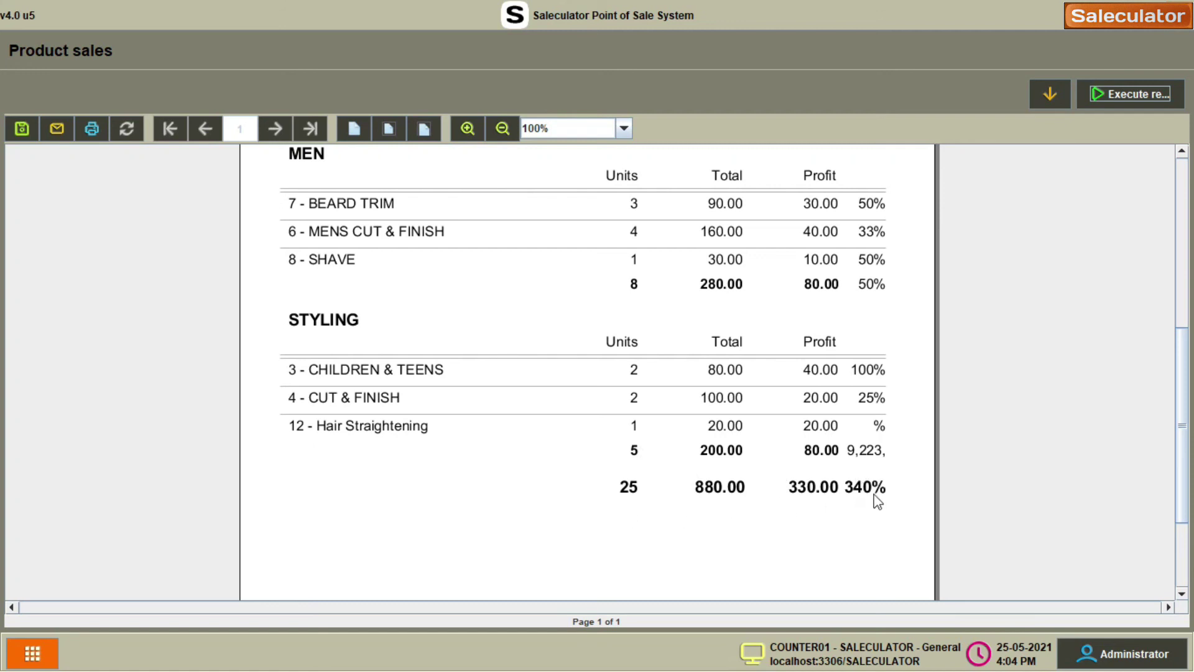
{"action": "scroll", "coordinate": [564, 410], "scroll_direction": "up", "scroll_amount": 14}
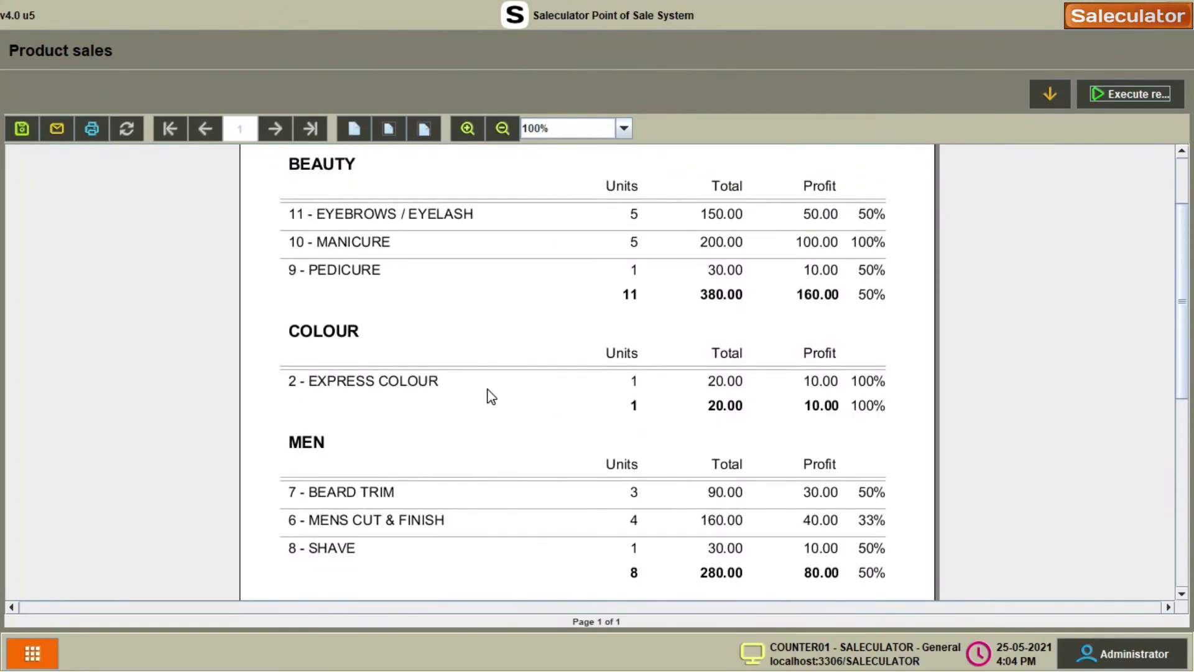
{"action": "scroll", "coordinate": [490, 395], "scroll_direction": "up", "scroll_amount": 5}
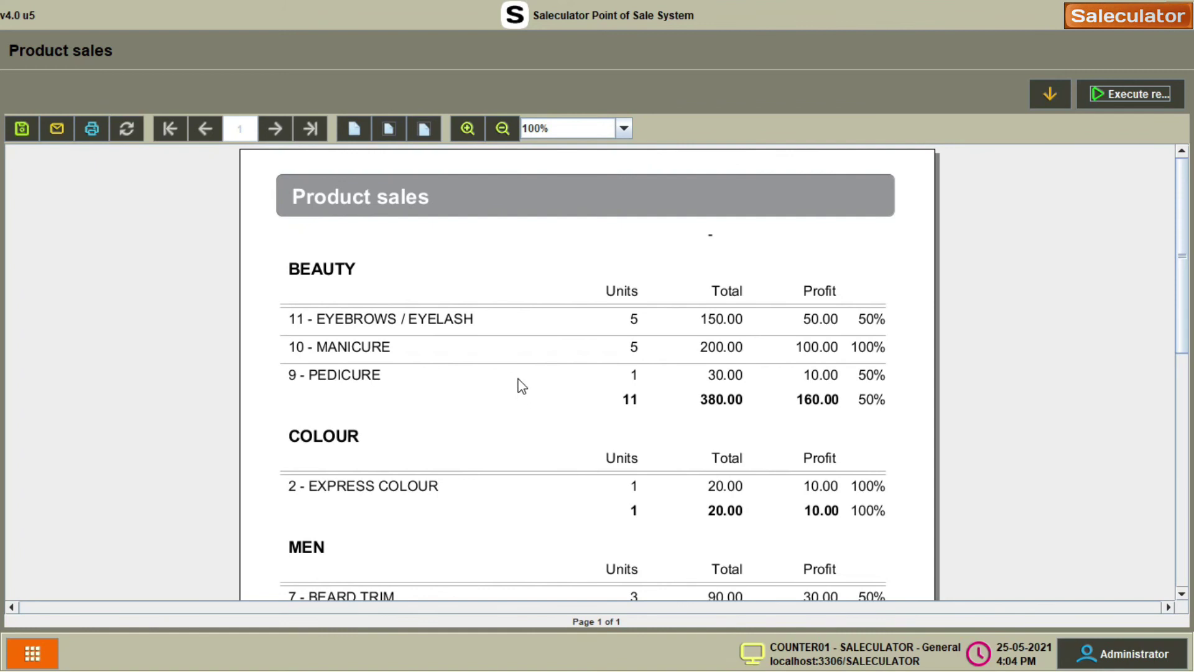
Generate today's Taxes report (43.00 at Tax 5%, 0.00 exempt), then switch to Stock
{"action": "left_click", "coordinate": [33, 653]}
{"action": "left_click", "coordinate": [86, 358]}
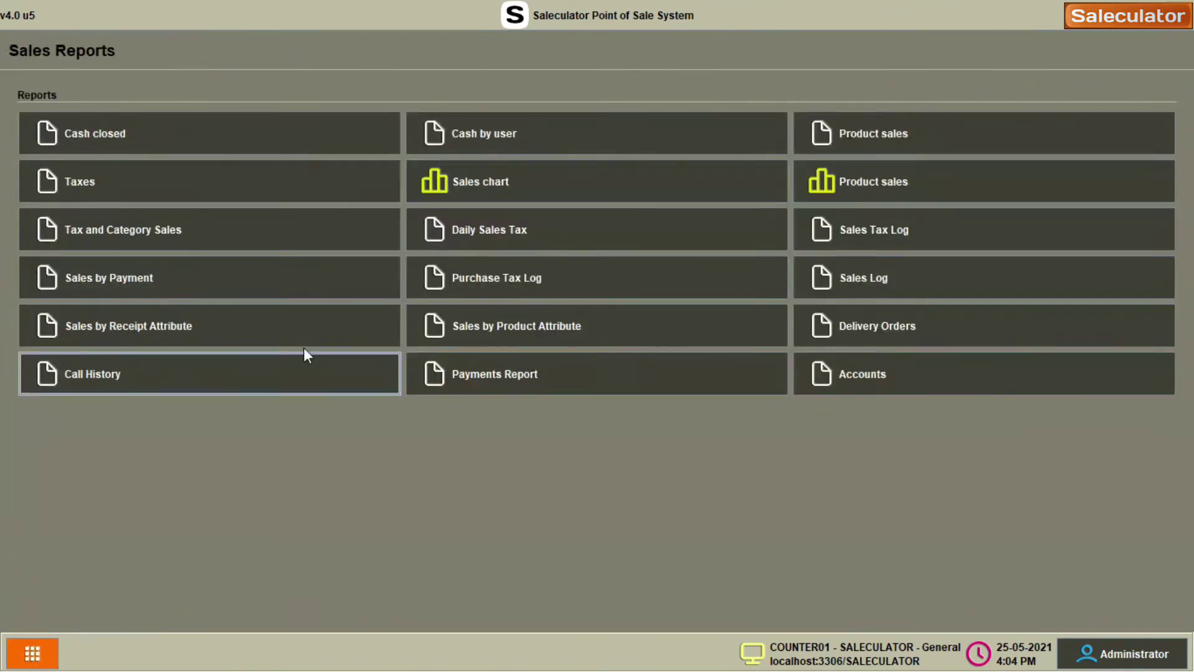
{"action": "left_click", "coordinate": [94, 187]}
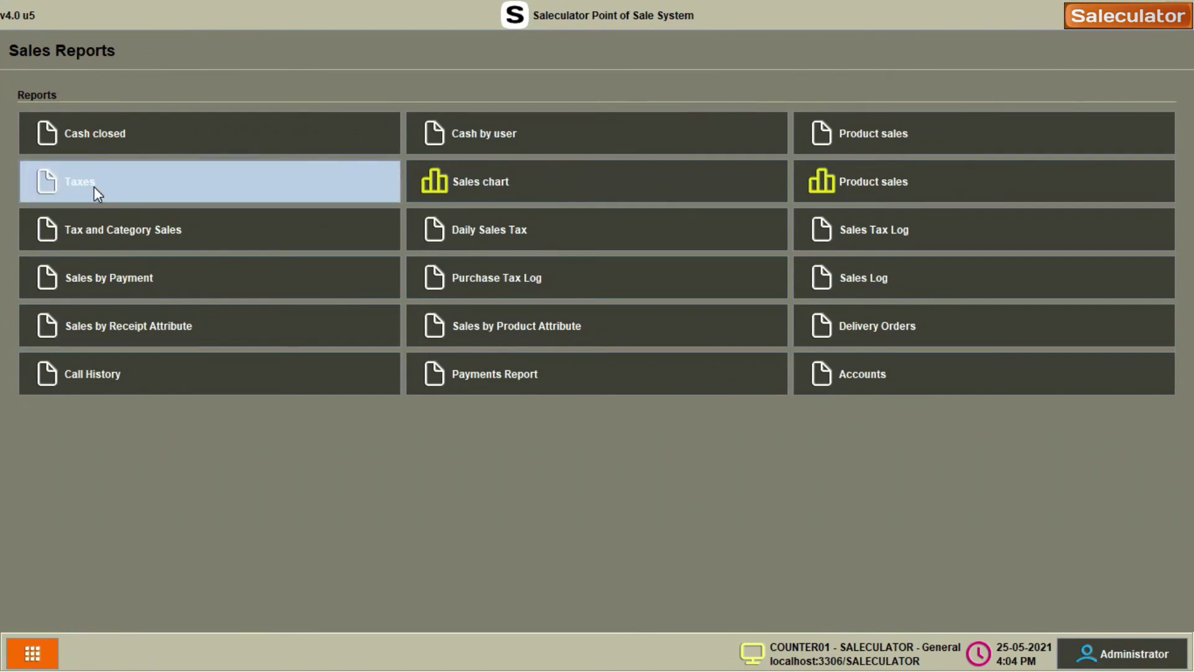
{"action": "left_click", "coordinate": [1141, 184]}
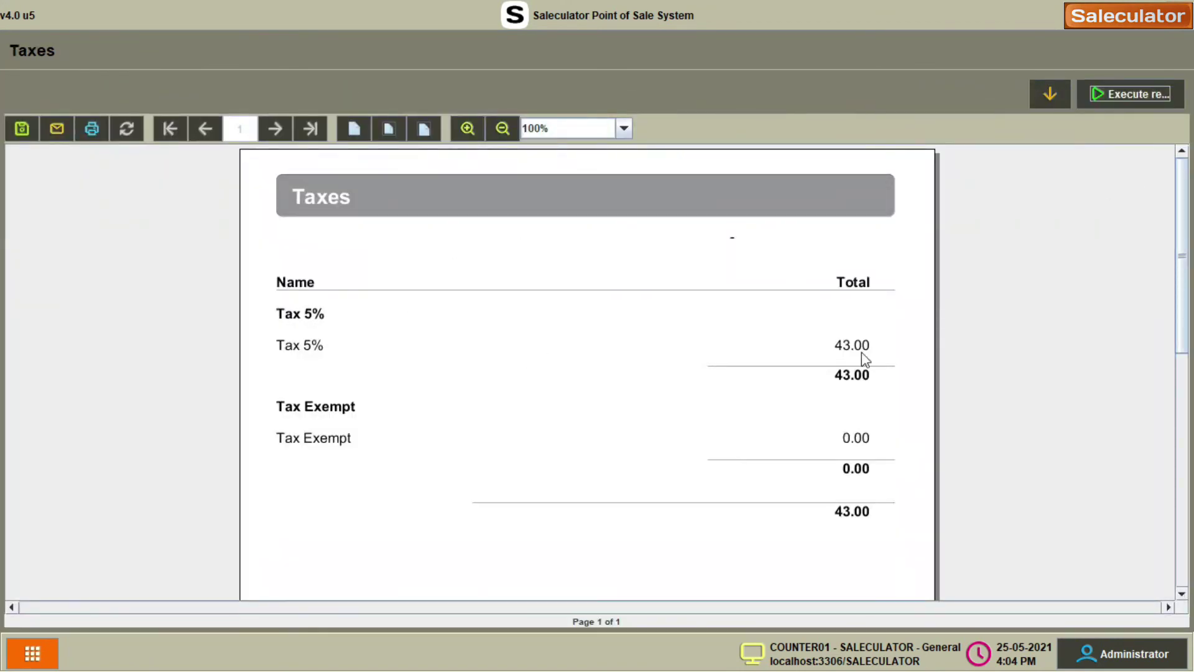
{"action": "scroll", "coordinate": [659, 360], "scroll_direction": "down", "scroll_amount": 1}
{"action": "scroll", "coordinate": [657, 355], "scroll_direction": "up", "scroll_amount": 1}
{"action": "left_click", "coordinate": [13, 653]}
{"action": "left_click", "coordinate": [88, 330]}
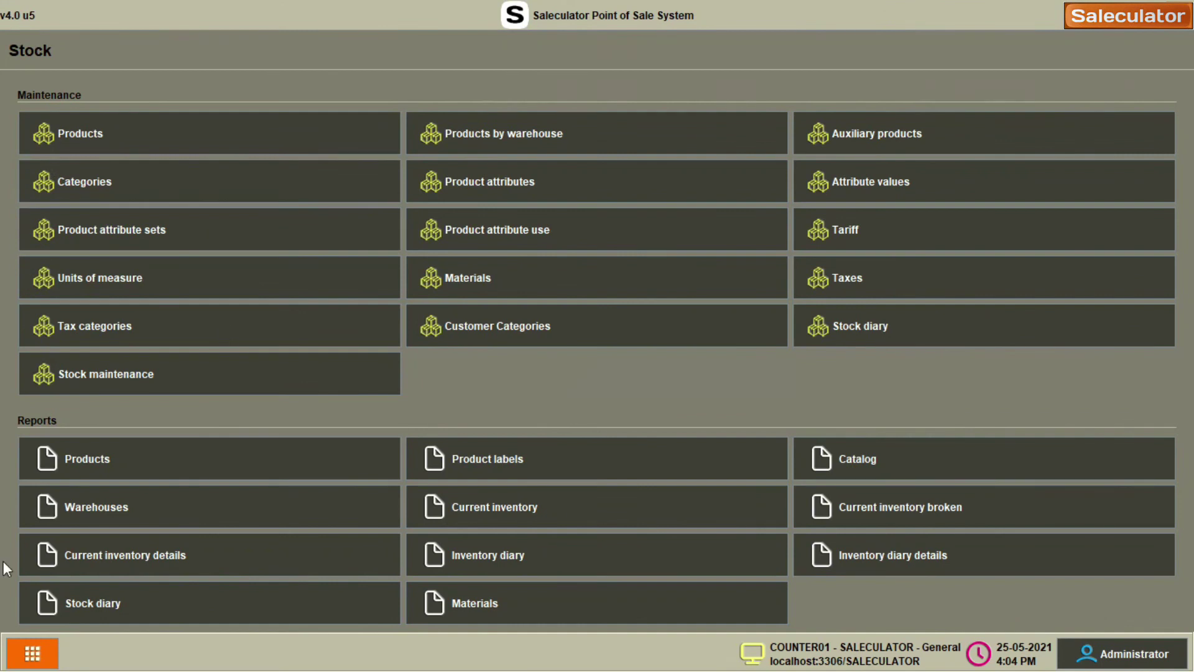
Execute today's Sales by Payment report and review its 15 cash tickets totalling 923.00
{"action": "left_click", "coordinate": [32, 655]}
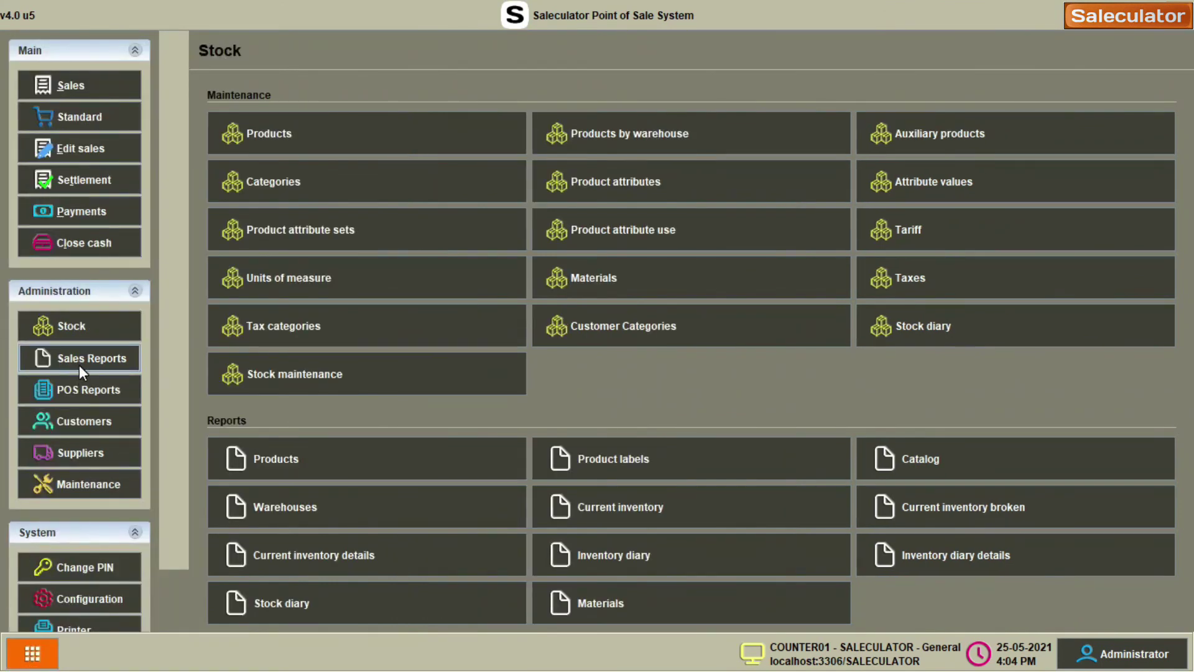
{"action": "left_click", "coordinate": [80, 365]}
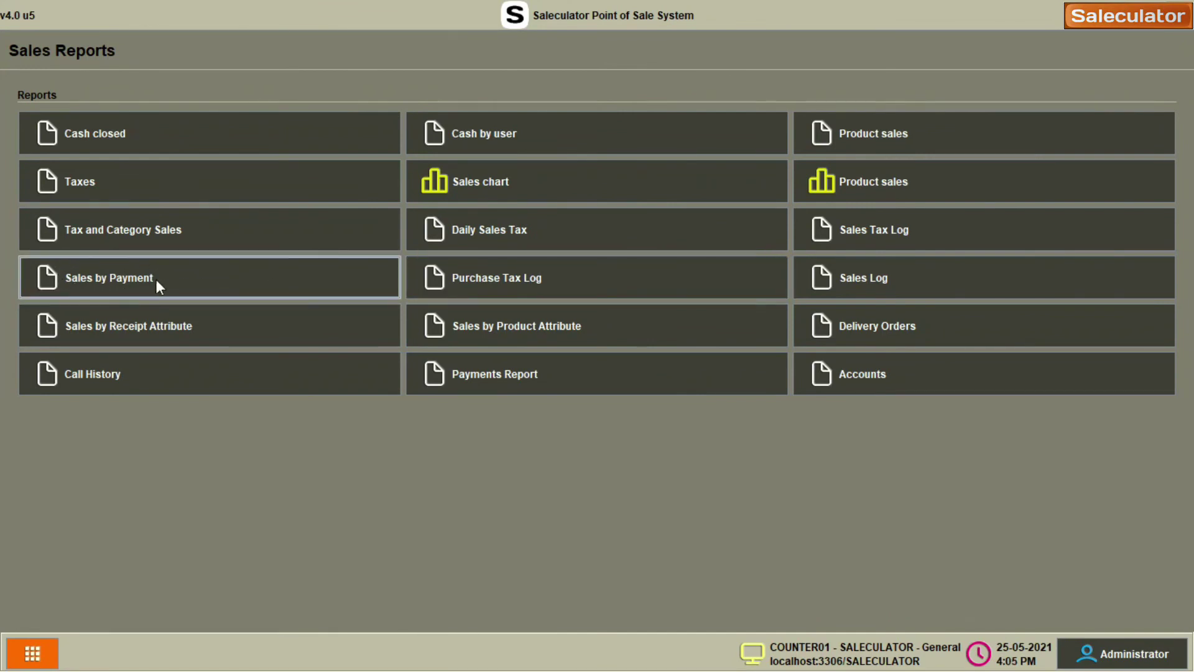
{"action": "left_click", "coordinate": [173, 275]}
{"action": "left_click", "coordinate": [1123, 237]}
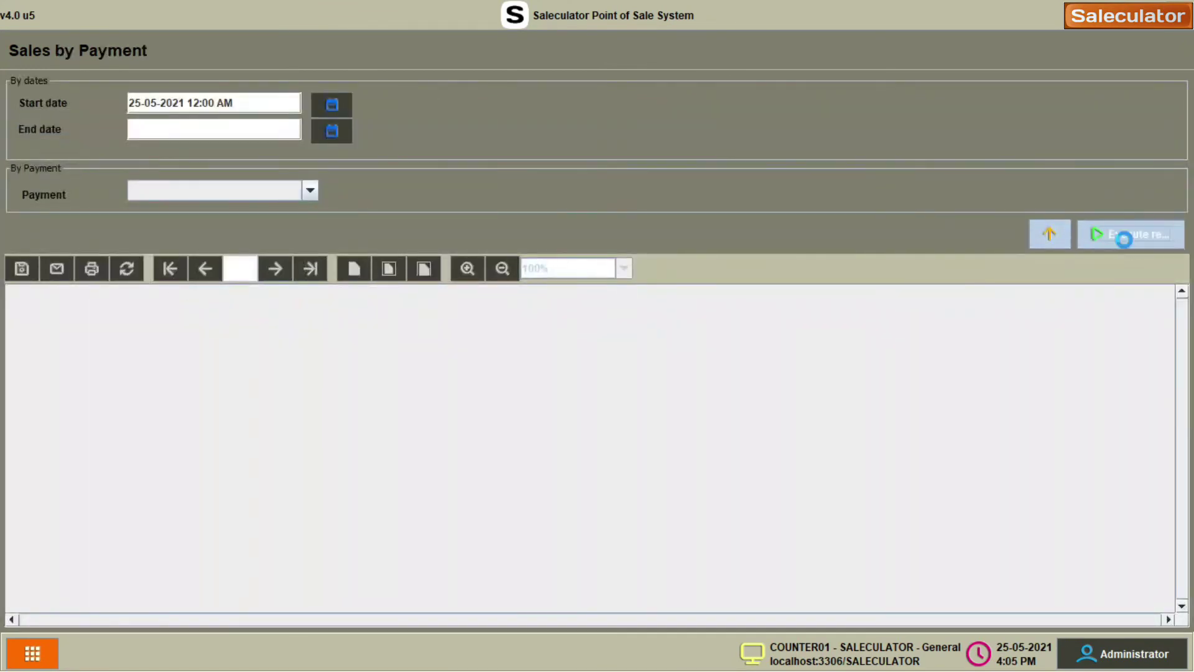
{"action": "scroll", "coordinate": [511, 272], "scroll_direction": "down", "scroll_amount": 1}
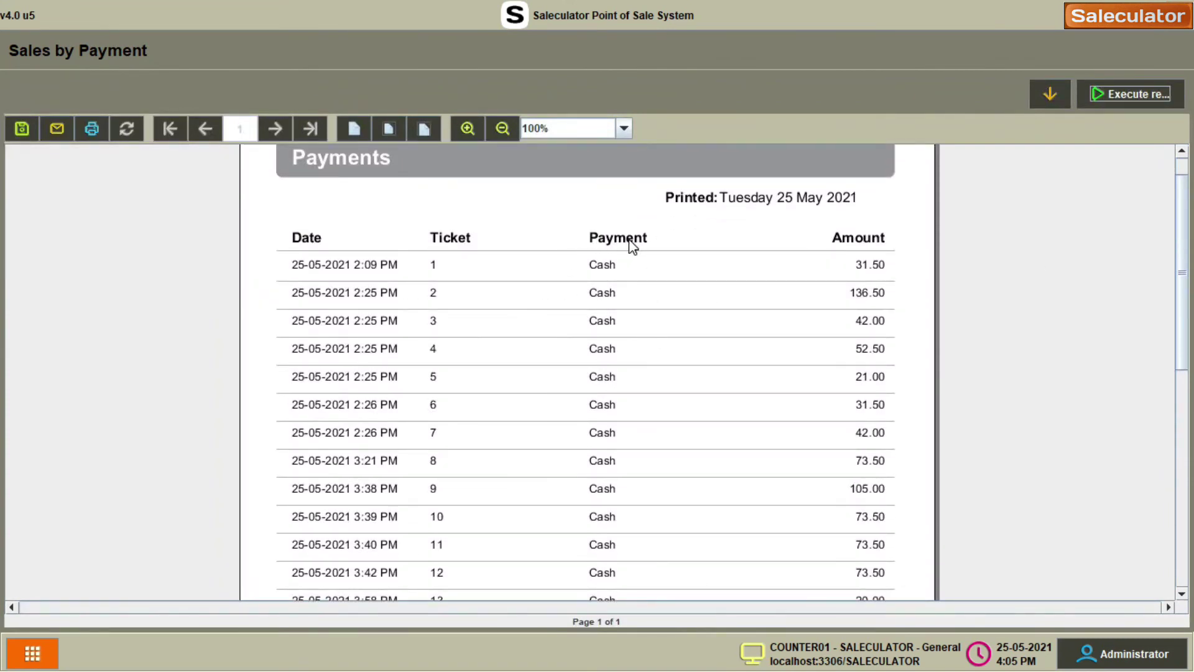
{"action": "scroll", "coordinate": [622, 331], "scroll_direction": "down", "scroll_amount": 4}
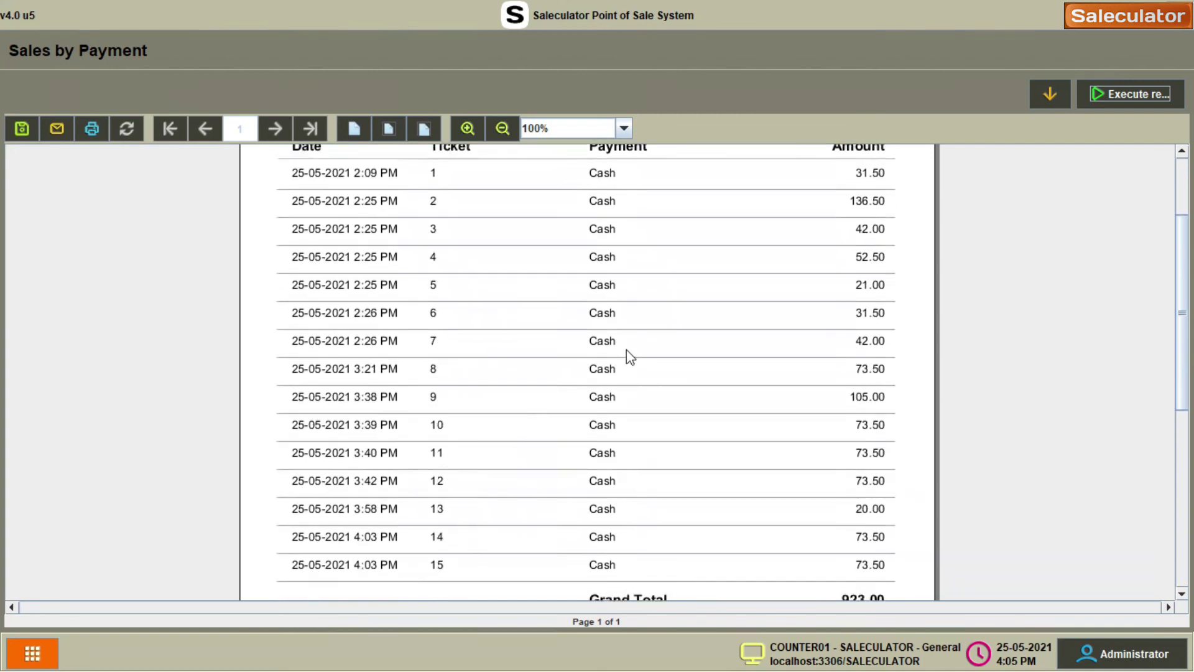
{"action": "scroll", "coordinate": [599, 381], "scroll_direction": "up", "scroll_amount": 1}
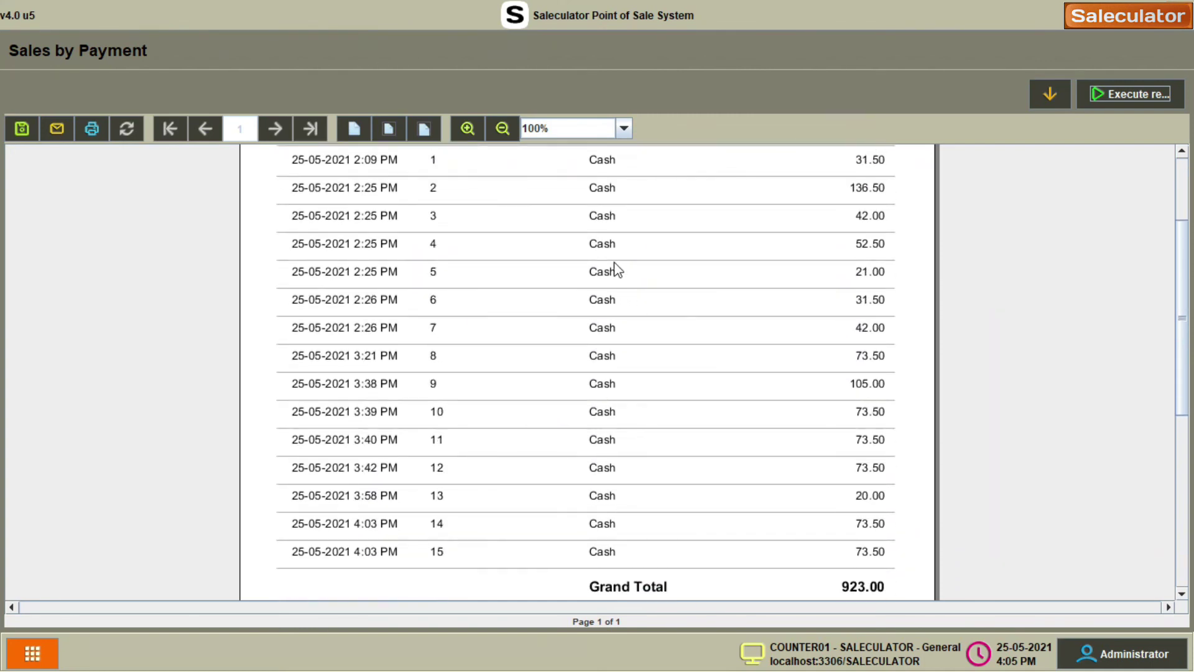
{"action": "scroll", "coordinate": [636, 431], "scroll_direction": "up", "scroll_amount": 2}
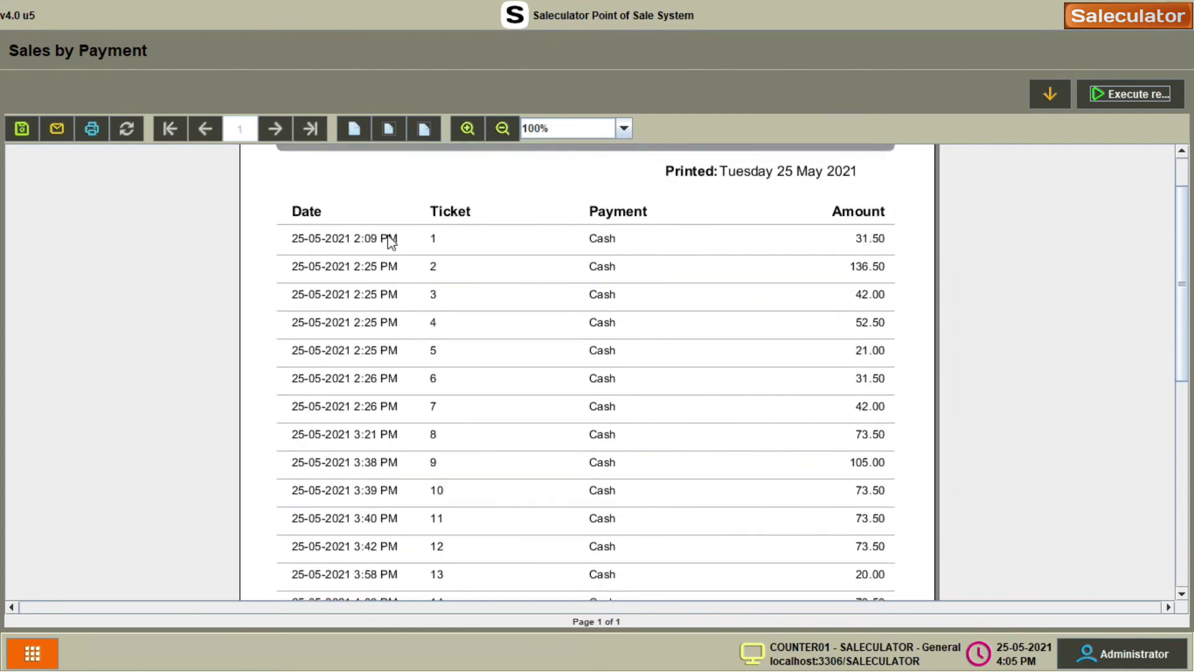
{"action": "scroll", "coordinate": [907, 423], "scroll_direction": "down", "scroll_amount": 3}
{"action": "scroll", "coordinate": [737, 461], "scroll_direction": "up", "scroll_amount": 5}
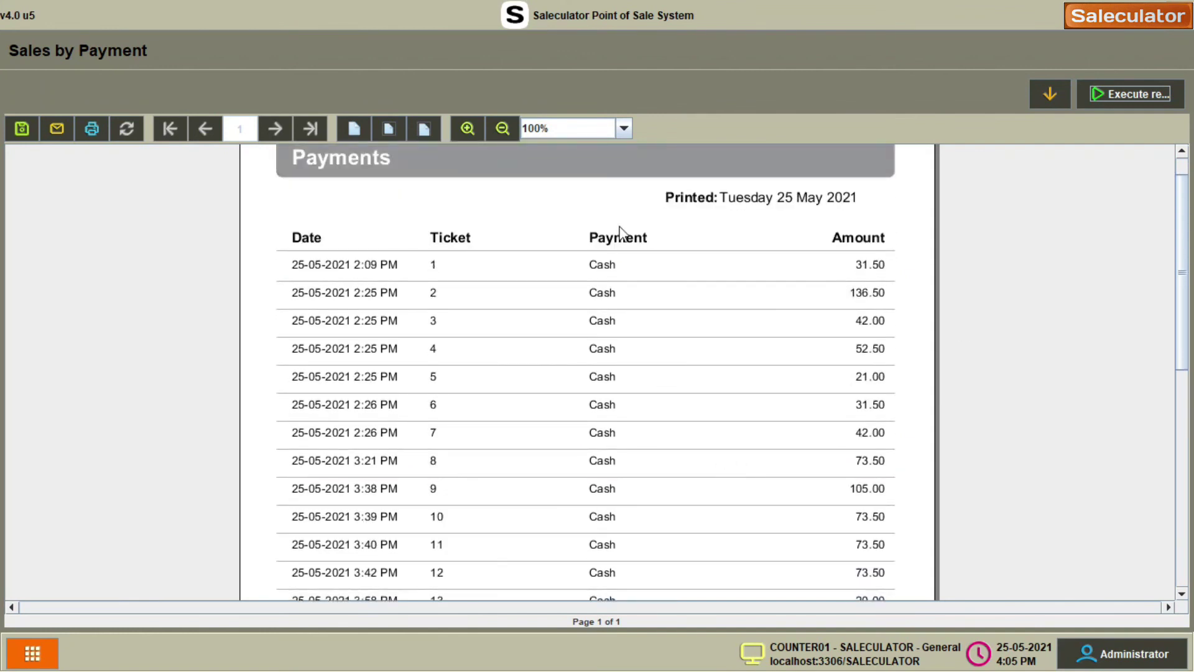